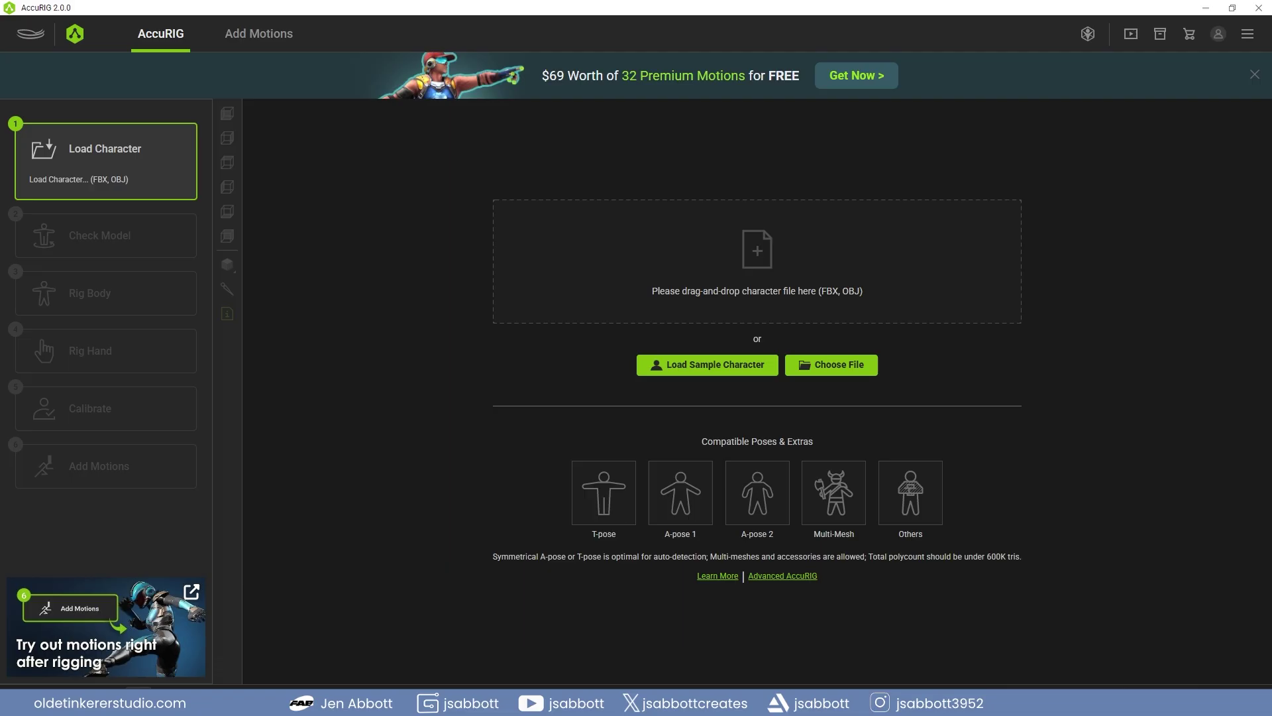
Load the kid character FBX and try the X, Y and Z rotate buttons.
{"action": "left_click_drag", "start_coordinate": [0, 252], "coordinate": [650, 244]}
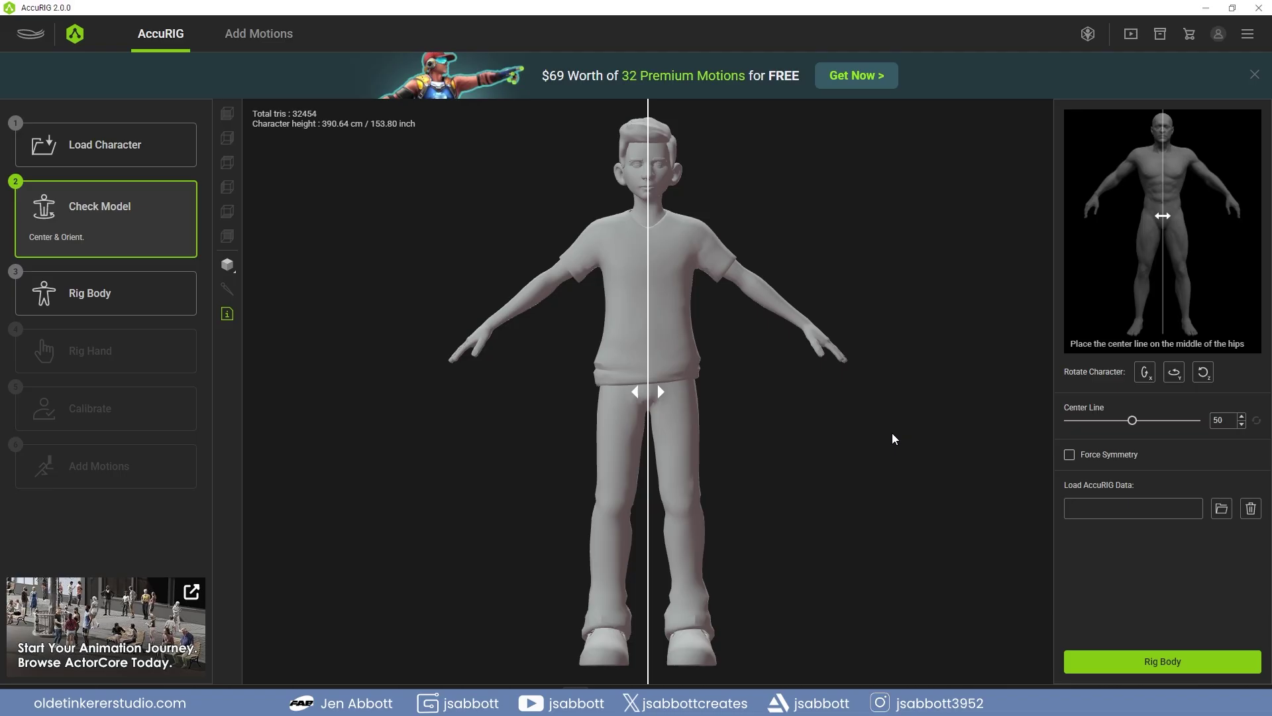
{"action": "left_click", "coordinate": [1142, 374]}
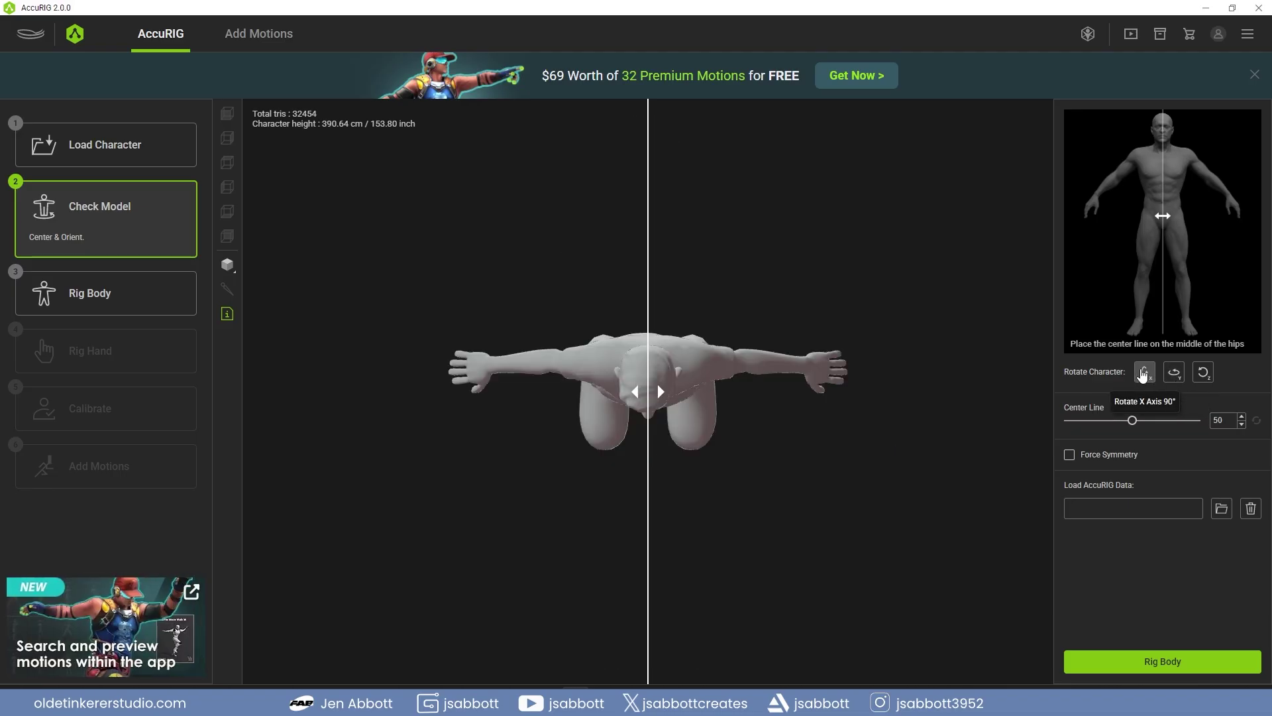
{"action": "left_click", "coordinate": [1173, 374]}
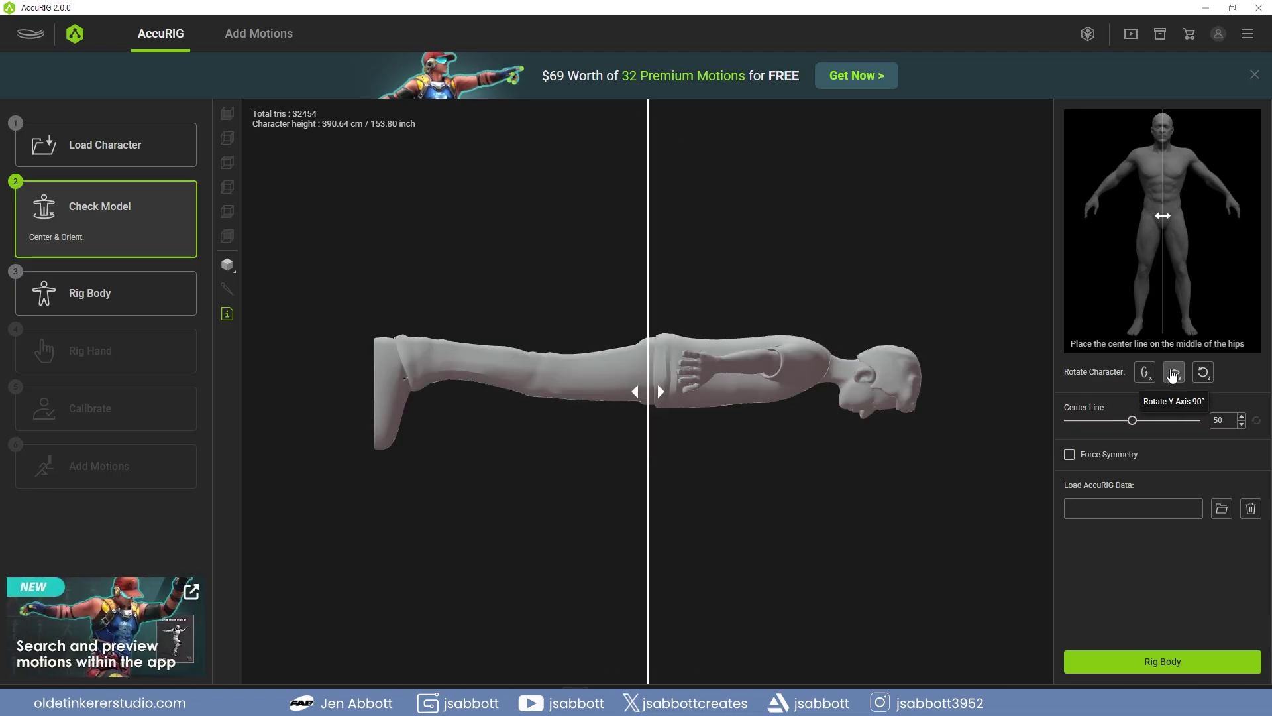
{"action": "left_click", "coordinate": [1202, 374]}
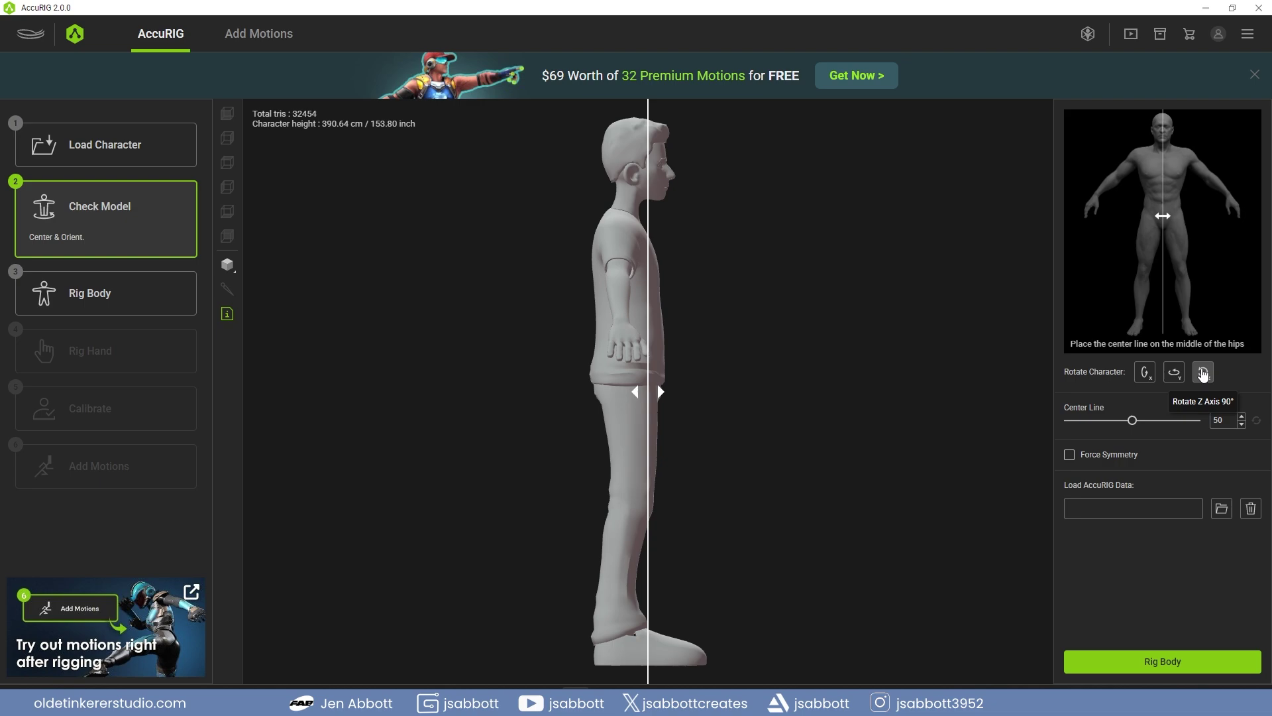
{"action": "left_click", "coordinate": [1203, 374]}
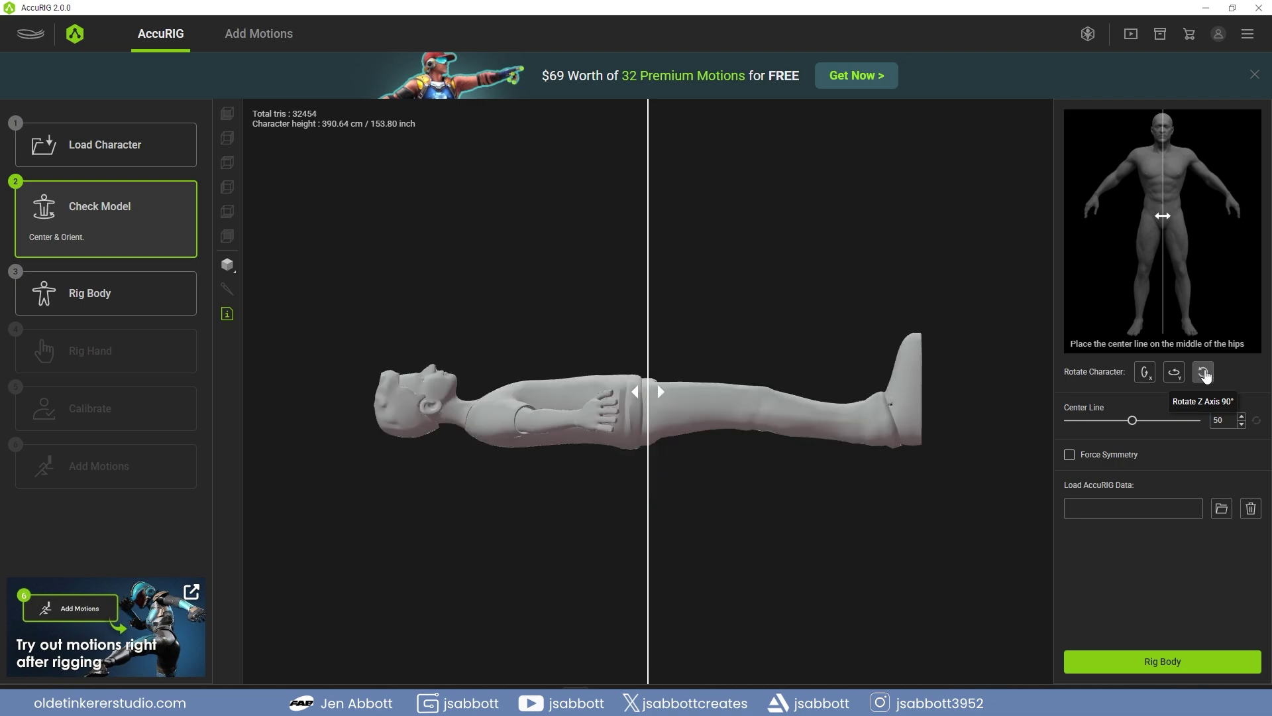
{"action": "left_click", "coordinate": [1204, 375]}
Stand the character upright facing front and enable Force Symmetry.
{"action": "left_click", "coordinate": [1204, 375]}
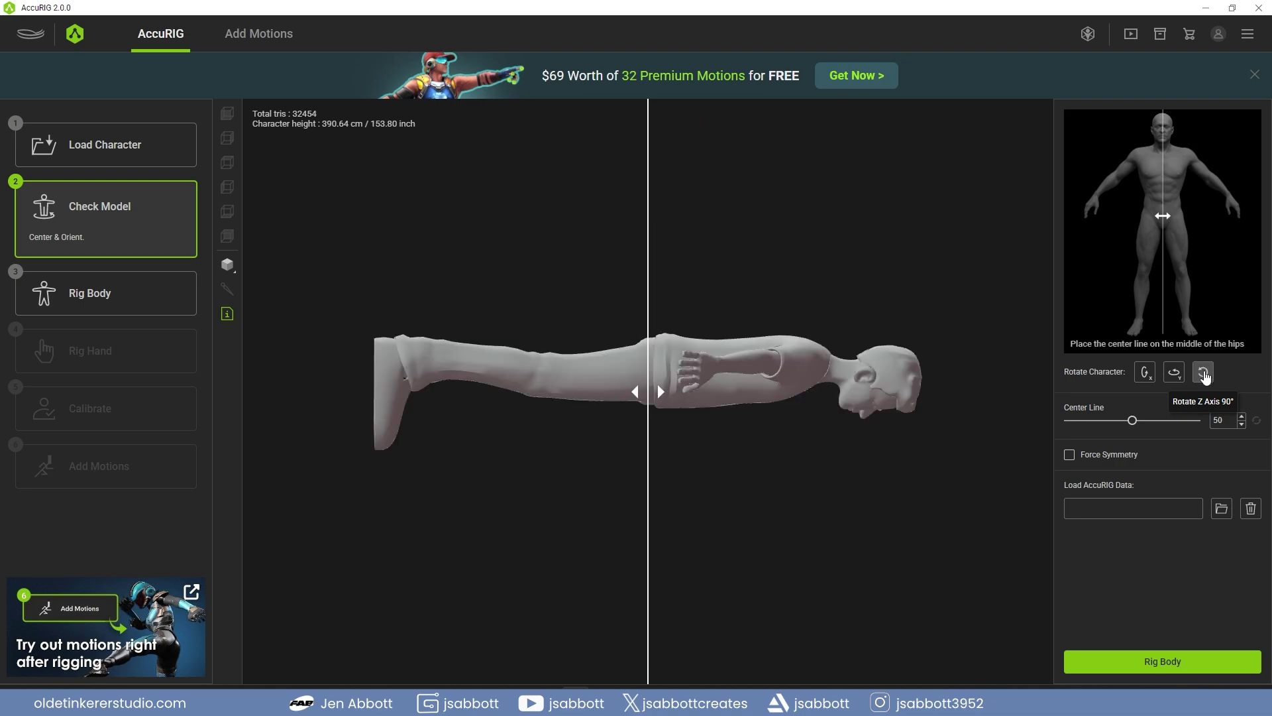
{"action": "left_click", "coordinate": [1203, 375]}
{"action": "left_click", "coordinate": [1179, 382]}
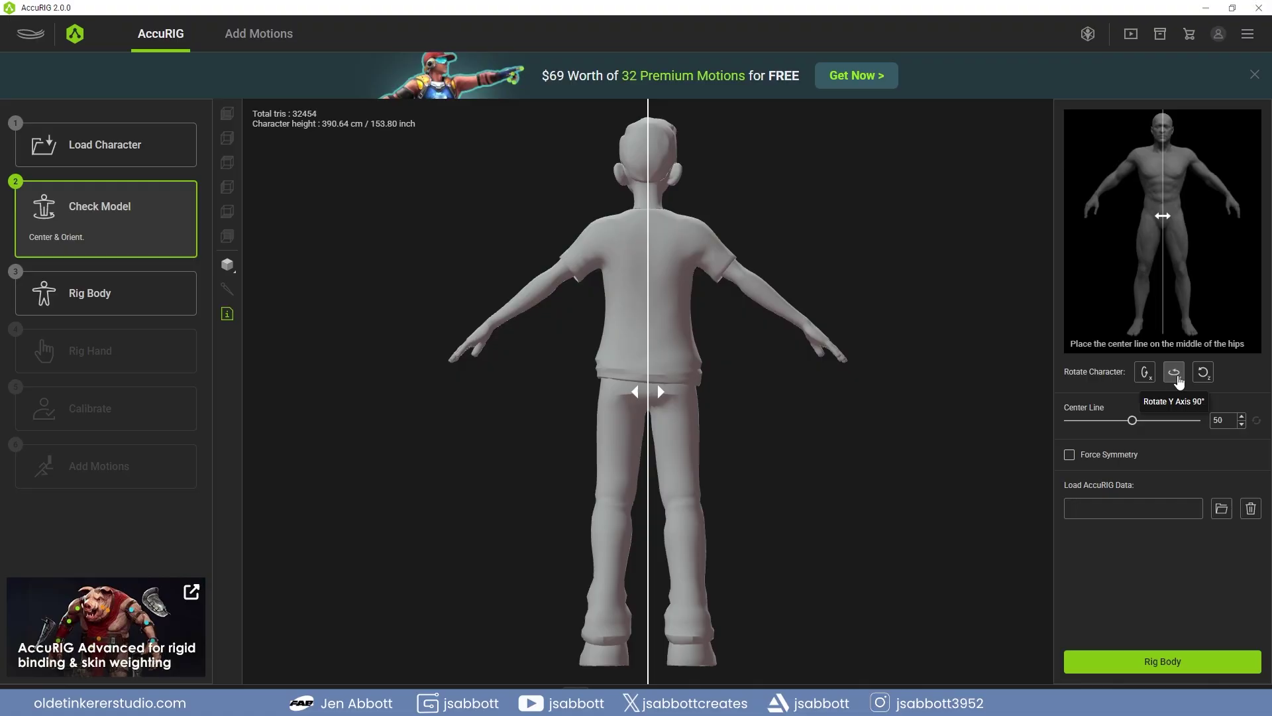
{"action": "left_click", "coordinate": [1179, 383]}
{"action": "left_click", "coordinate": [1180, 382]}
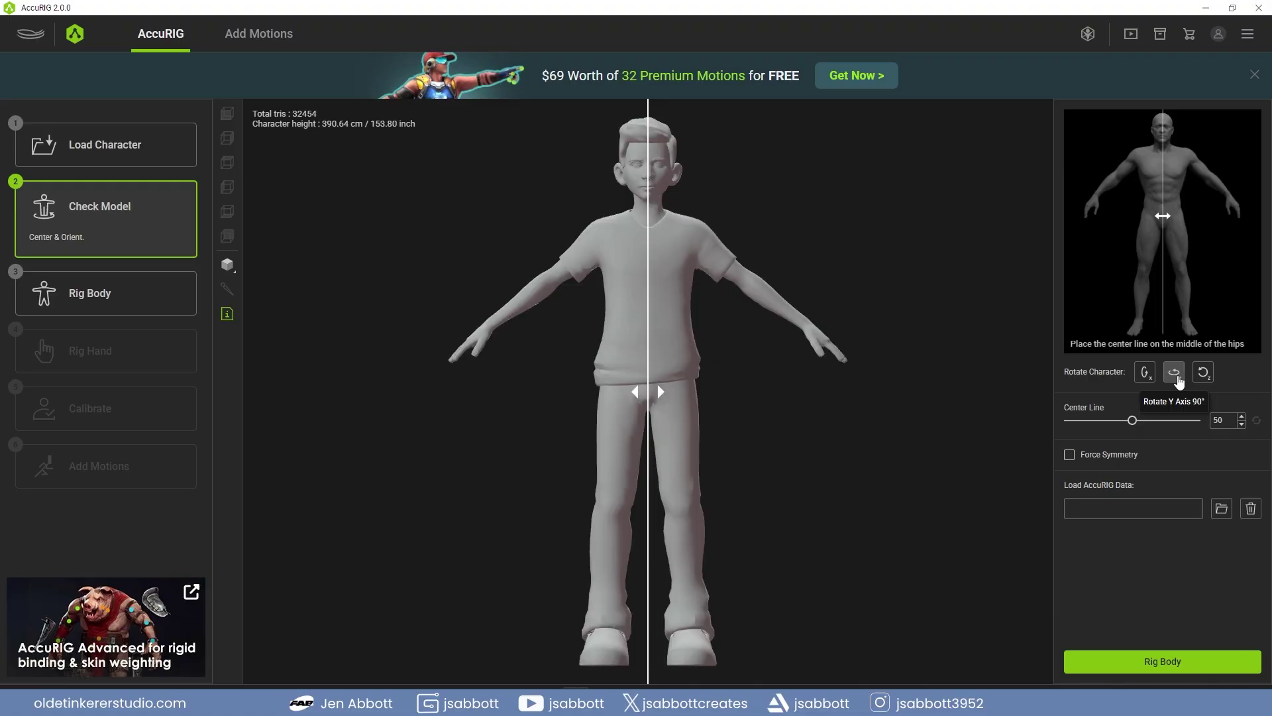
{"action": "left_click", "coordinate": [1069, 454]}
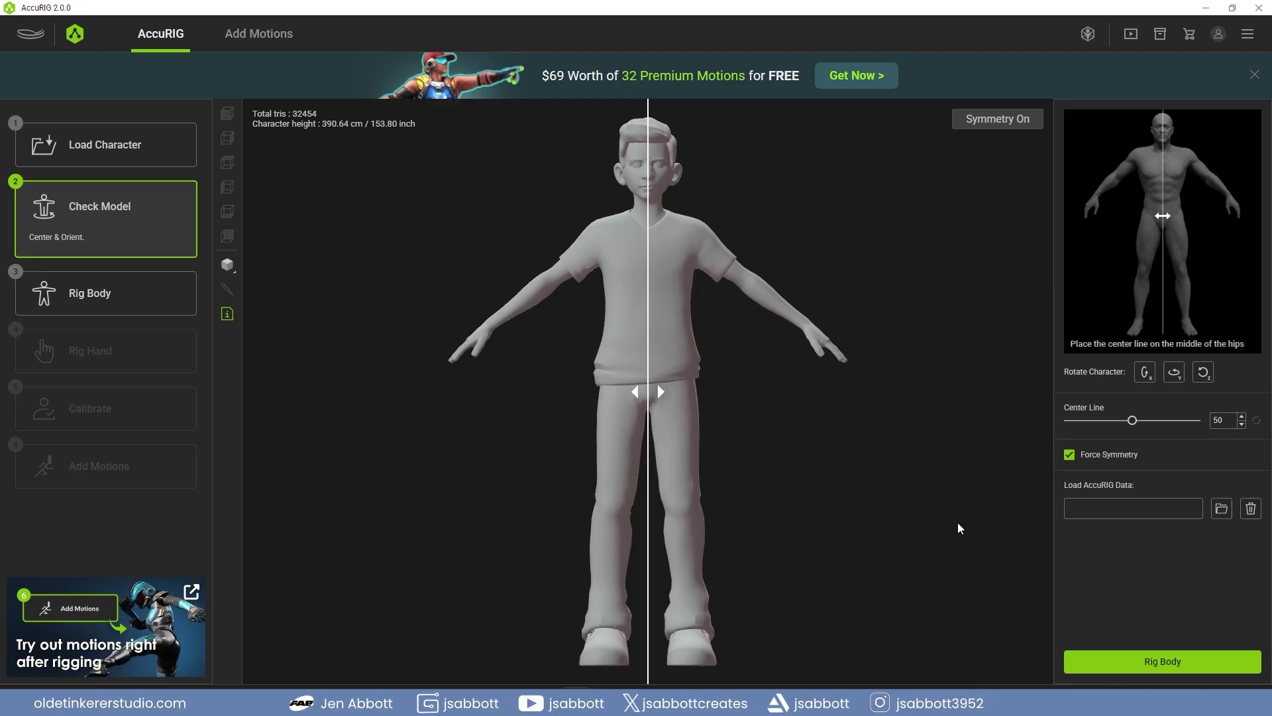
Enter Rig Body and lower the hip joints to the tops of the thighs.
{"action": "left_click", "coordinate": [1200, 662]}
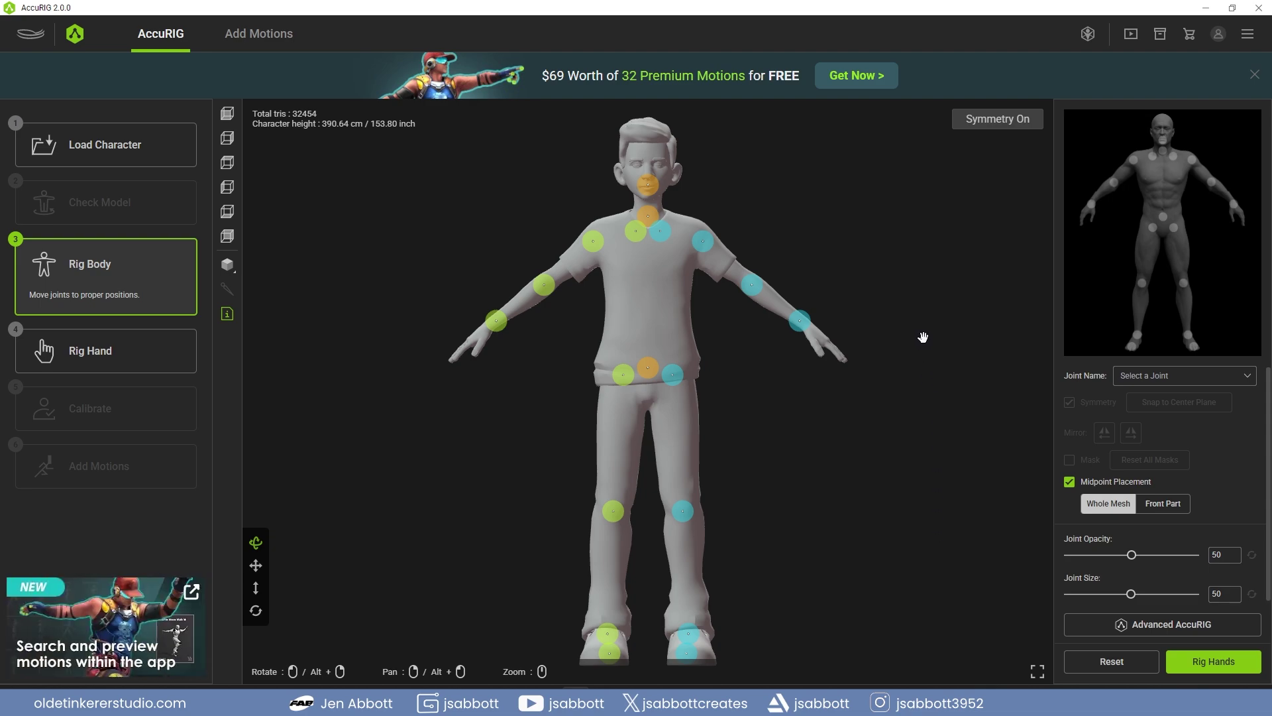
{"action": "left_click", "coordinate": [674, 377]}
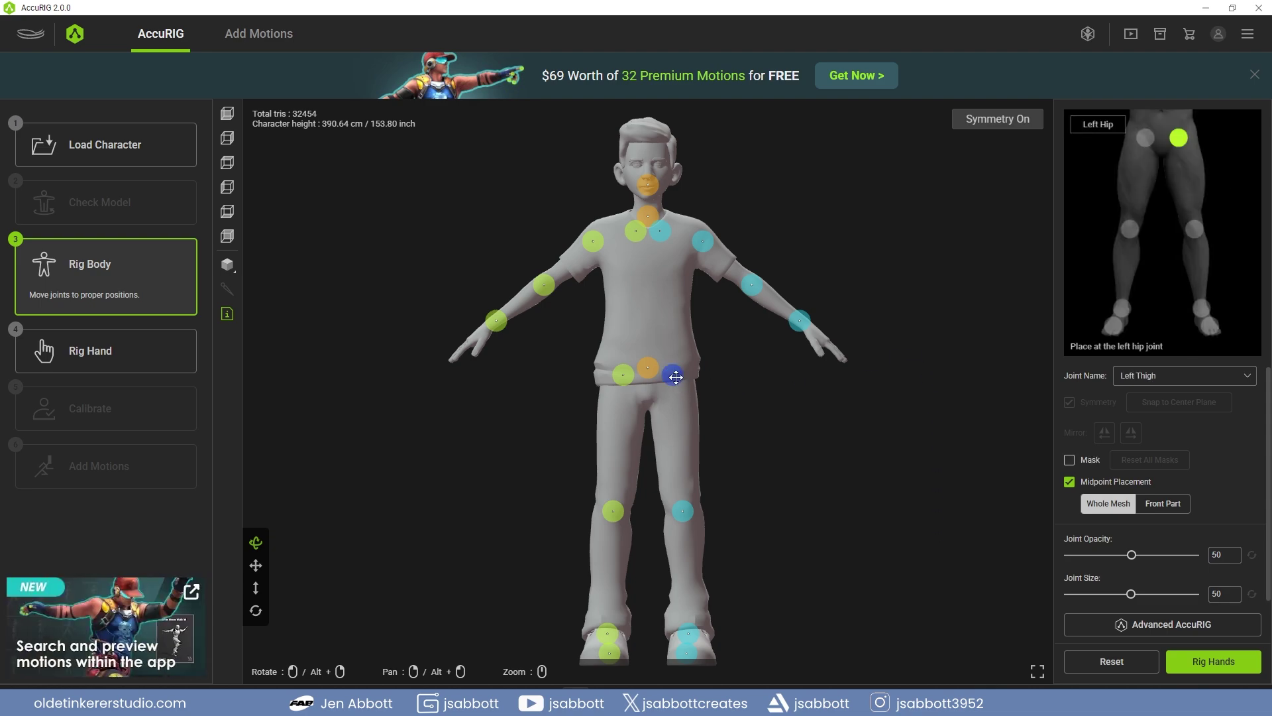
{"action": "left_click_drag", "start_coordinate": [676, 380], "coordinate": [681, 396]}
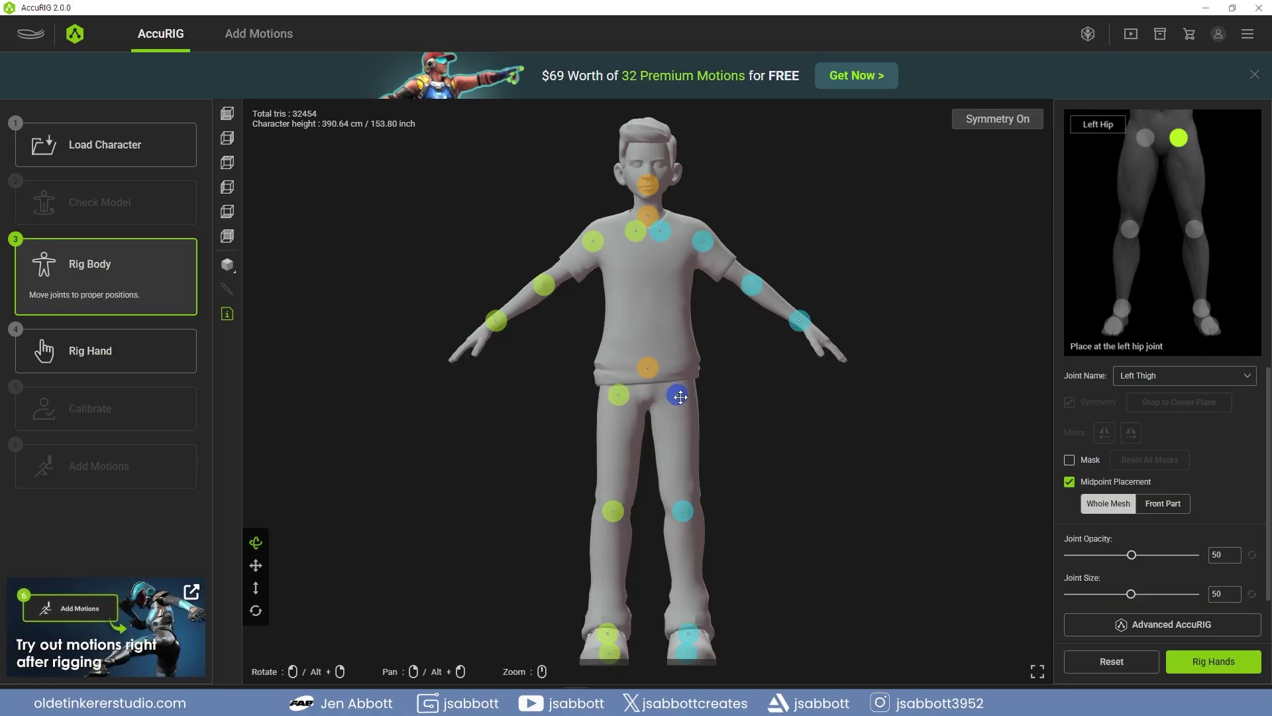
{"action": "left_click", "coordinate": [895, 260]}
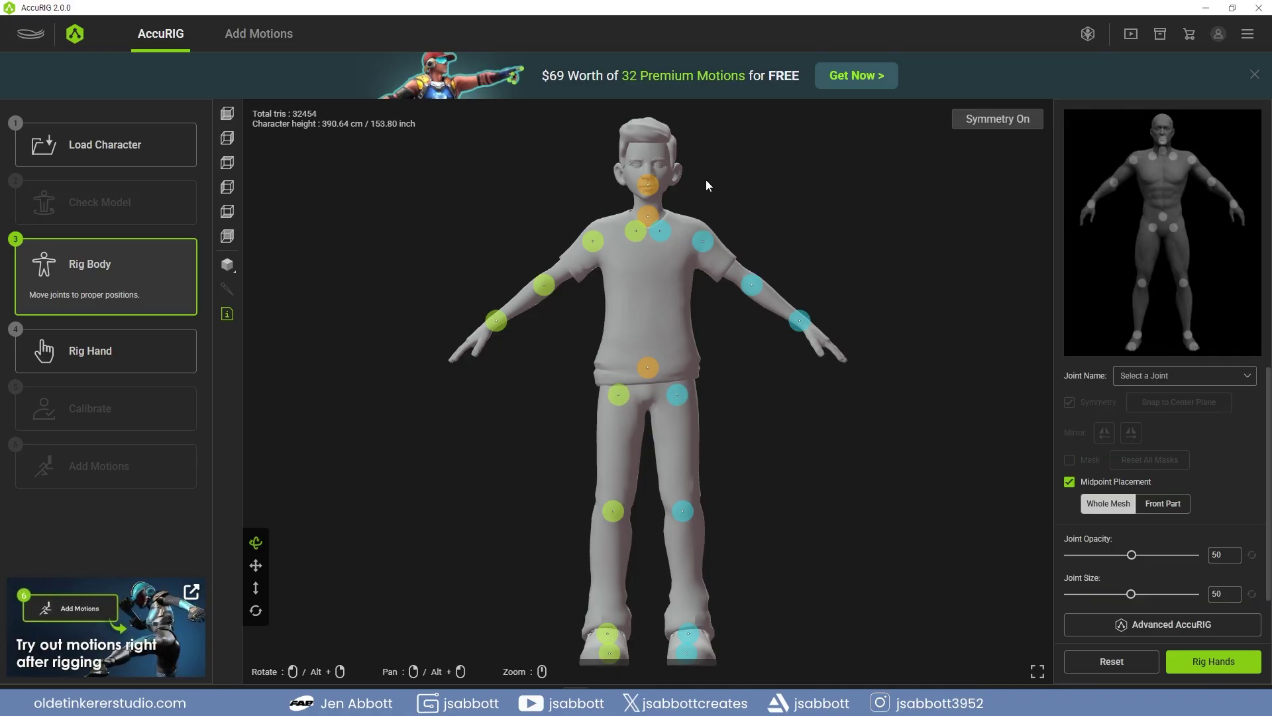
Spread the clavicle joints slightly wider and check the neck joint from the side.
{"action": "left_click", "coordinate": [661, 228]}
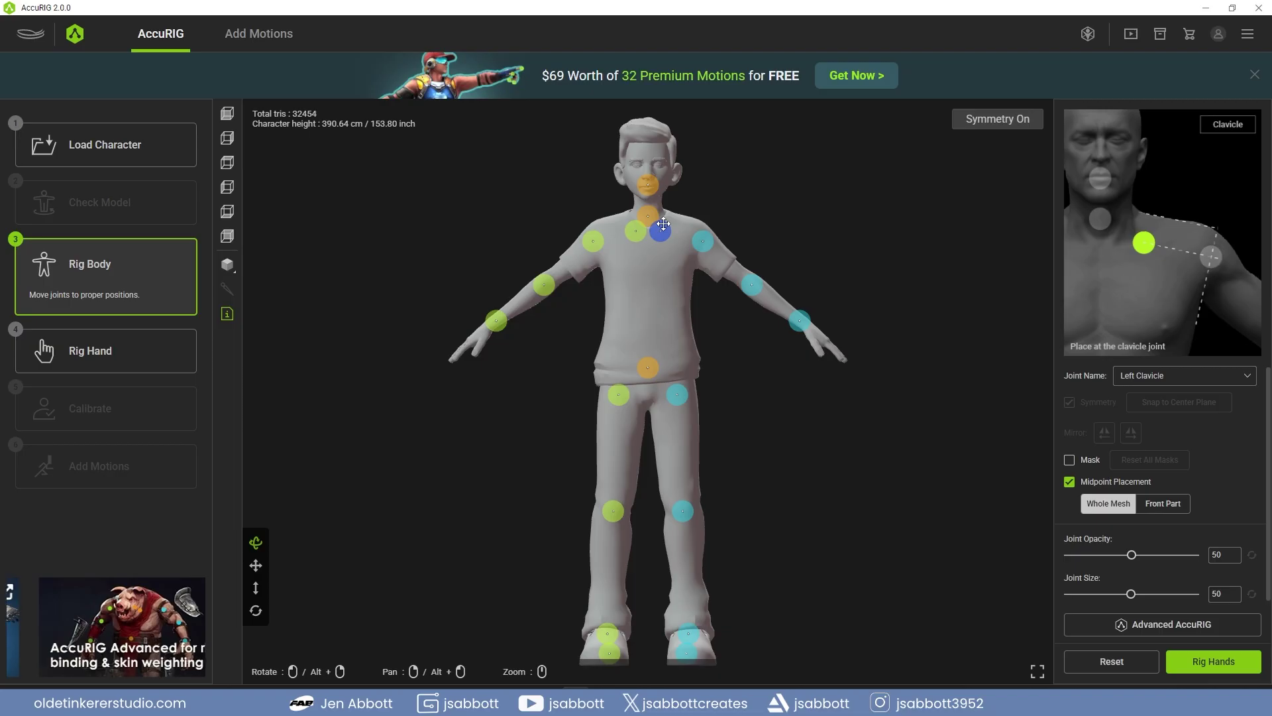
{"action": "left_click_drag", "start_coordinate": [663, 224], "coordinate": [647, 211]}
{"action": "left_click", "coordinate": [646, 215]}
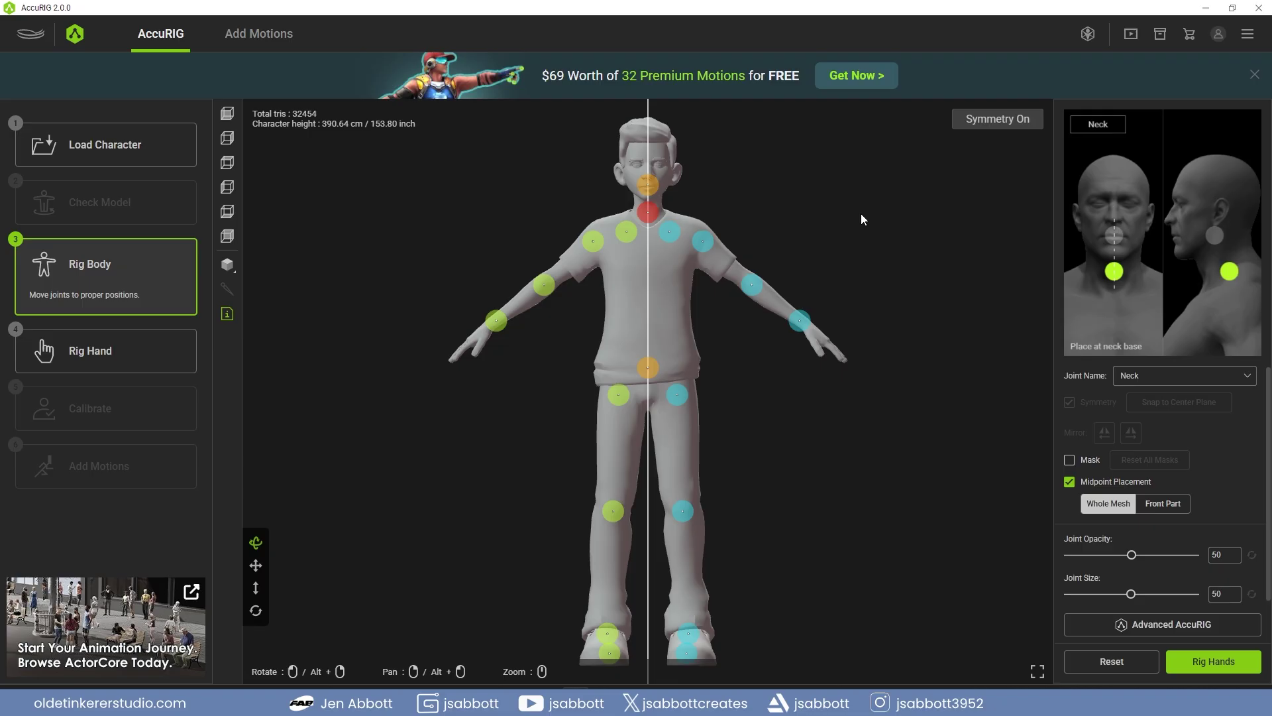
{"action": "right_click_drag", "start_coordinate": [868, 229], "coordinate": [737, 259]}
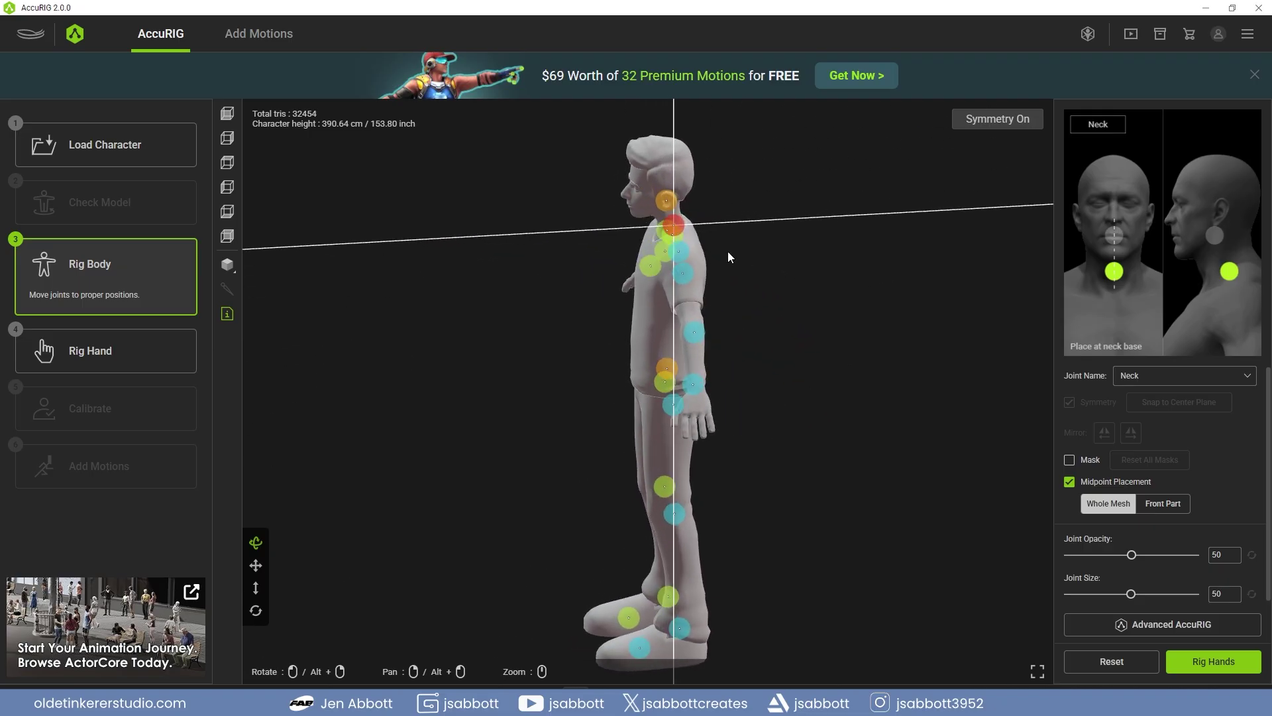
Nudge the left wrist joint onto the character's wrist.
{"action": "left_click", "coordinate": [694, 384]}
{"action": "left_click_drag", "start_coordinate": [694, 385], "coordinate": [697, 385]}
{"action": "mouse_move", "coordinate": [764, 369]}
{"action": "right_mouse_down"}
{"action": "mouse_move", "coordinate": [933, 360]}
{"action": "mouse_move", "coordinate": [968, 287]}
{"action": "mouse_move", "coordinate": [961, 246]}
{"action": "mouse_move", "coordinate": [843, 298]}
{"action": "mouse_move", "coordinate": [747, 364]}
{"action": "right_mouse_up"}
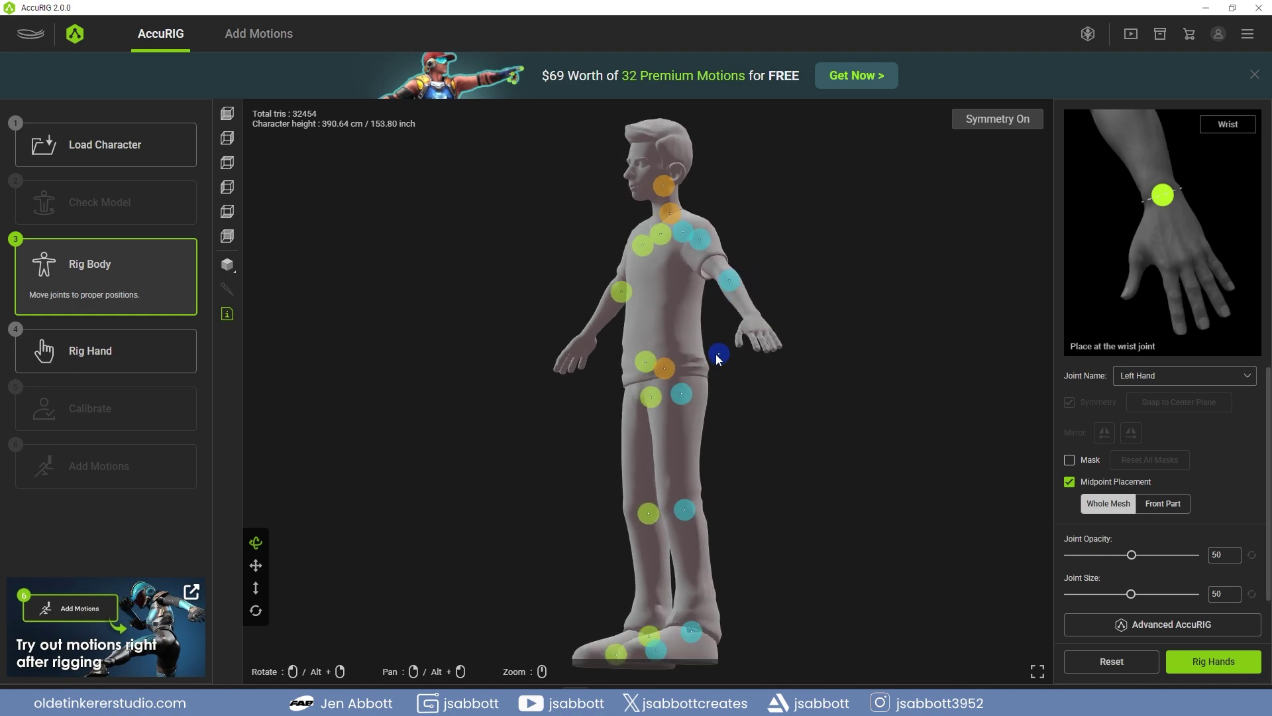
Move the right wrist joint onto the wrist and inspect it from several angles.
{"action": "right_click_drag", "start_coordinate": [728, 410], "coordinate": [899, 413]}
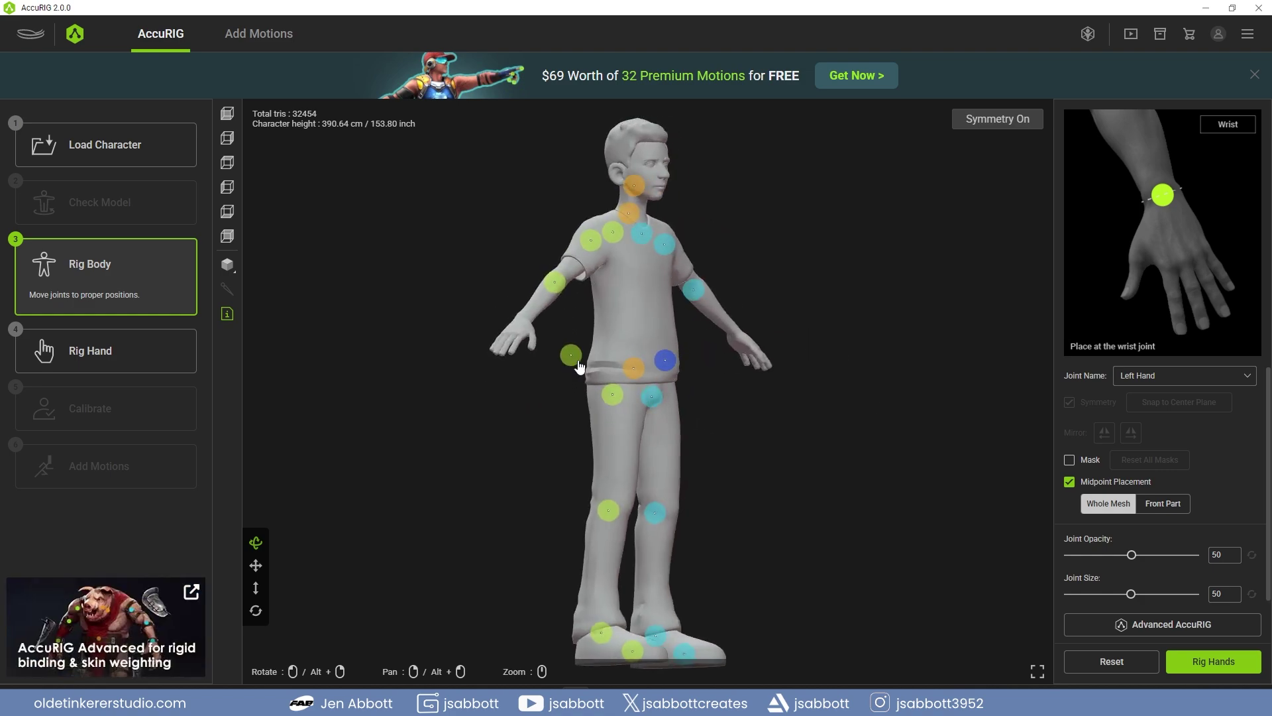
{"action": "mouse_move", "coordinate": [575, 359]}
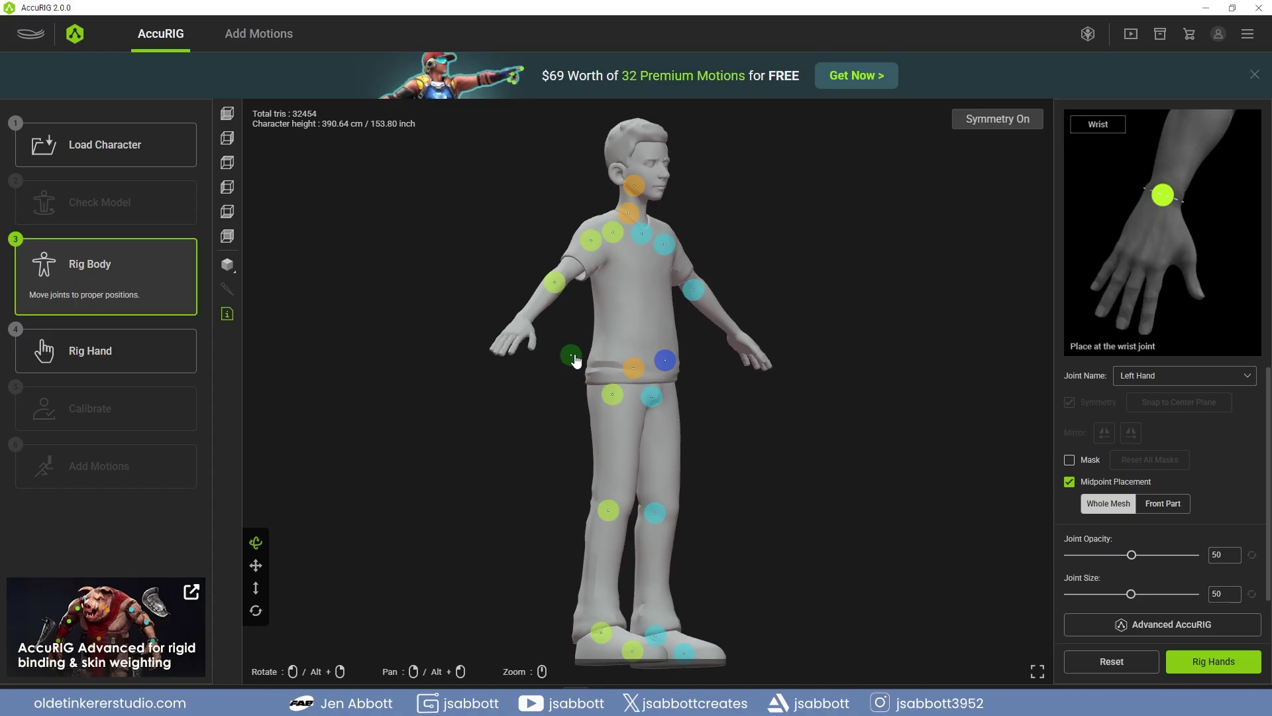
{"action": "left_click_drag", "start_coordinate": [575, 359], "coordinate": [530, 313]}
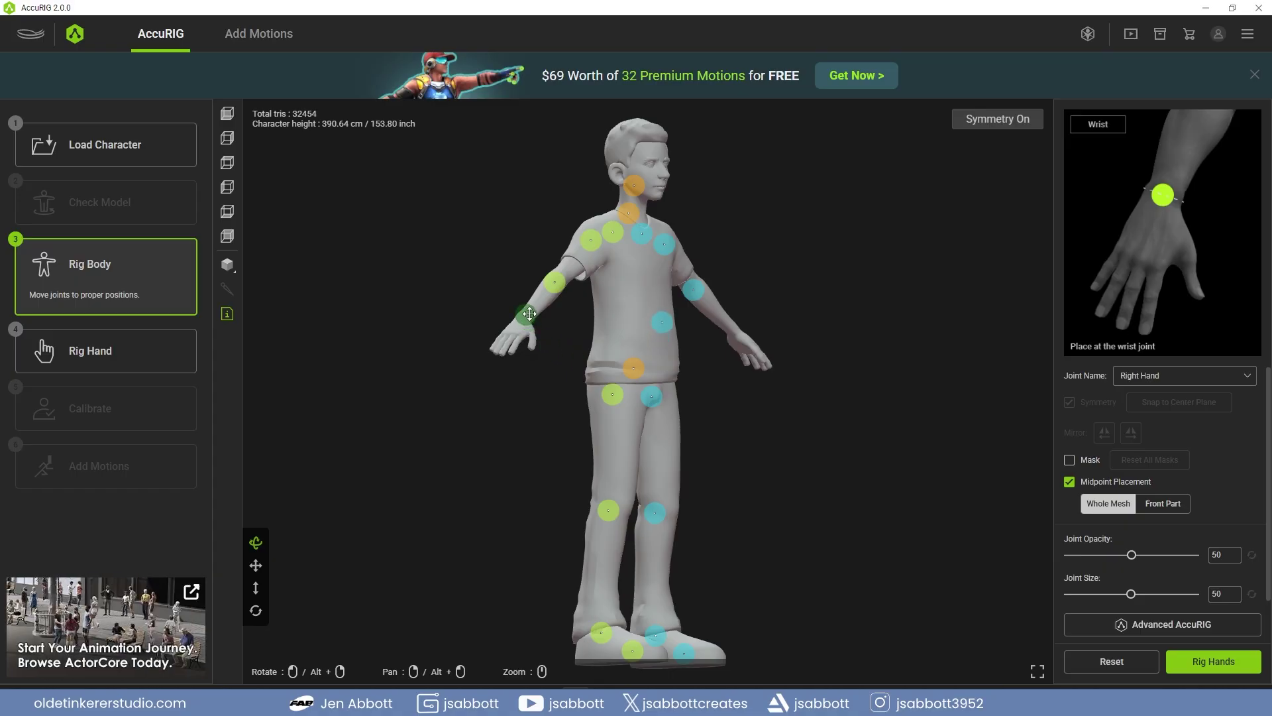
{"action": "left_click_drag", "start_coordinate": [869, 351], "coordinate": [795, 346]}
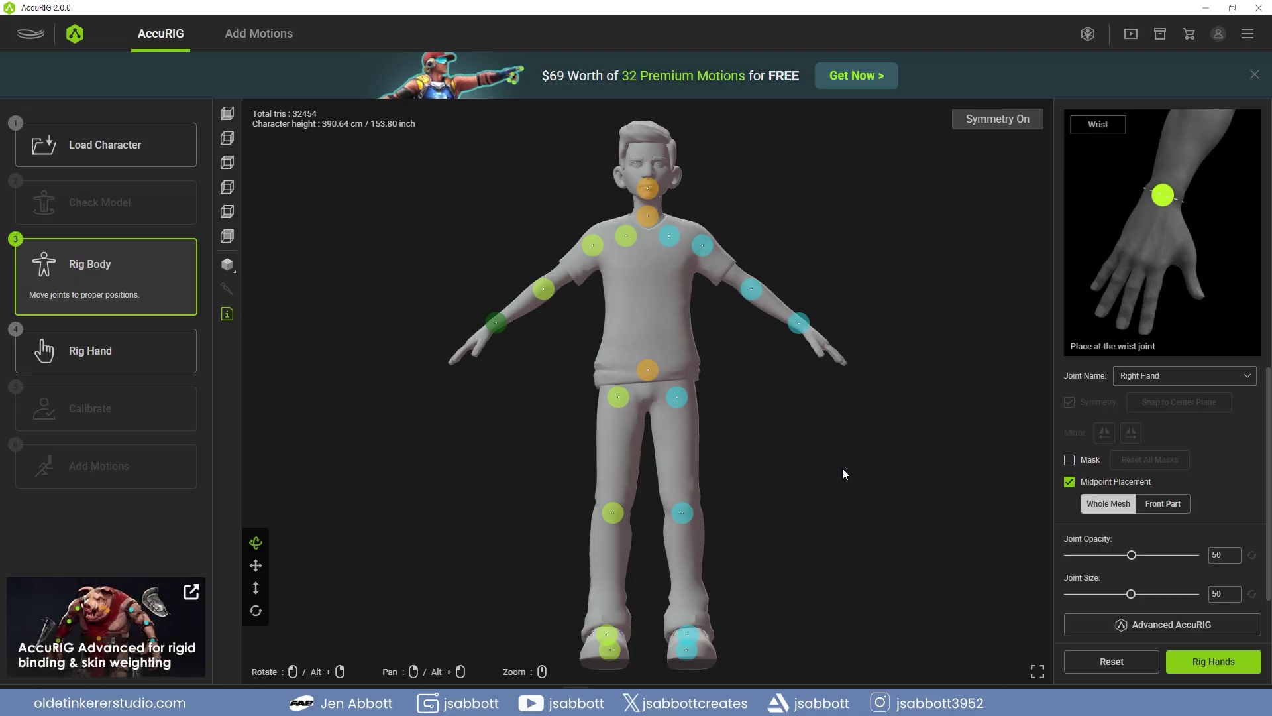
{"action": "left_click_drag", "start_coordinate": [844, 472], "coordinate": [872, 466]}
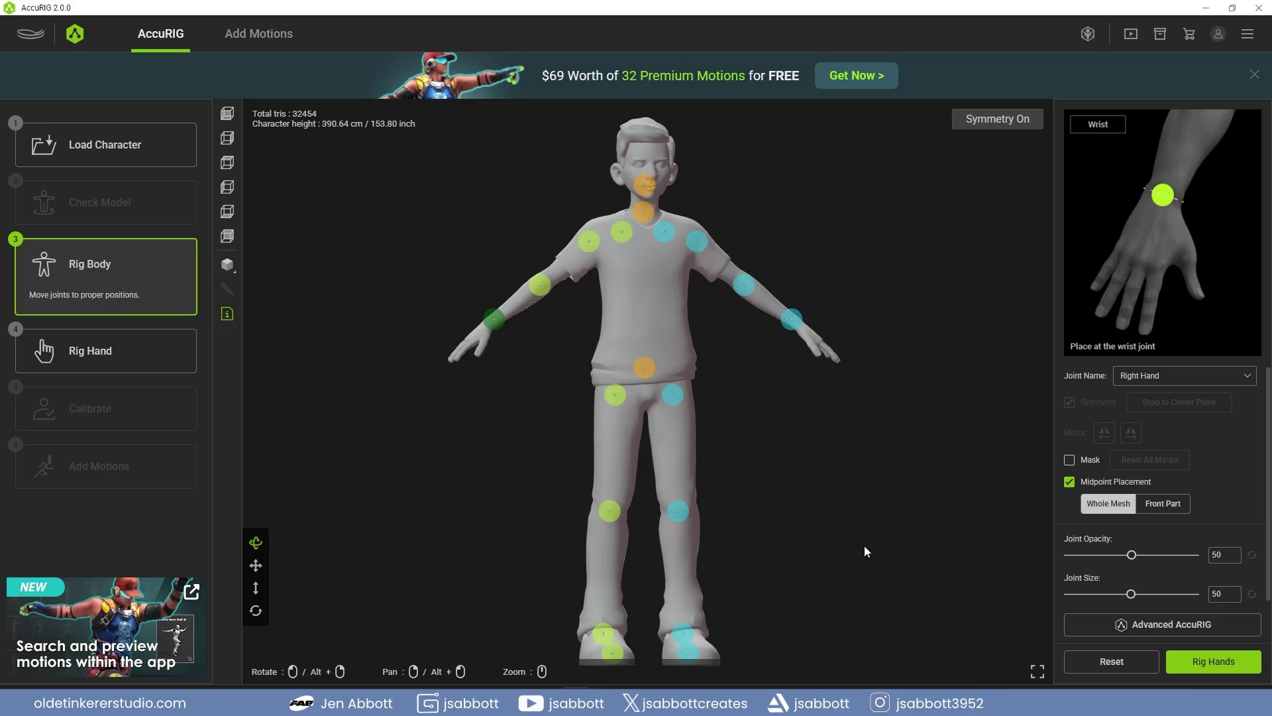
Start hand rigging with Number of Fingers kept at 5.
{"action": "left_click", "coordinate": [1225, 668]}
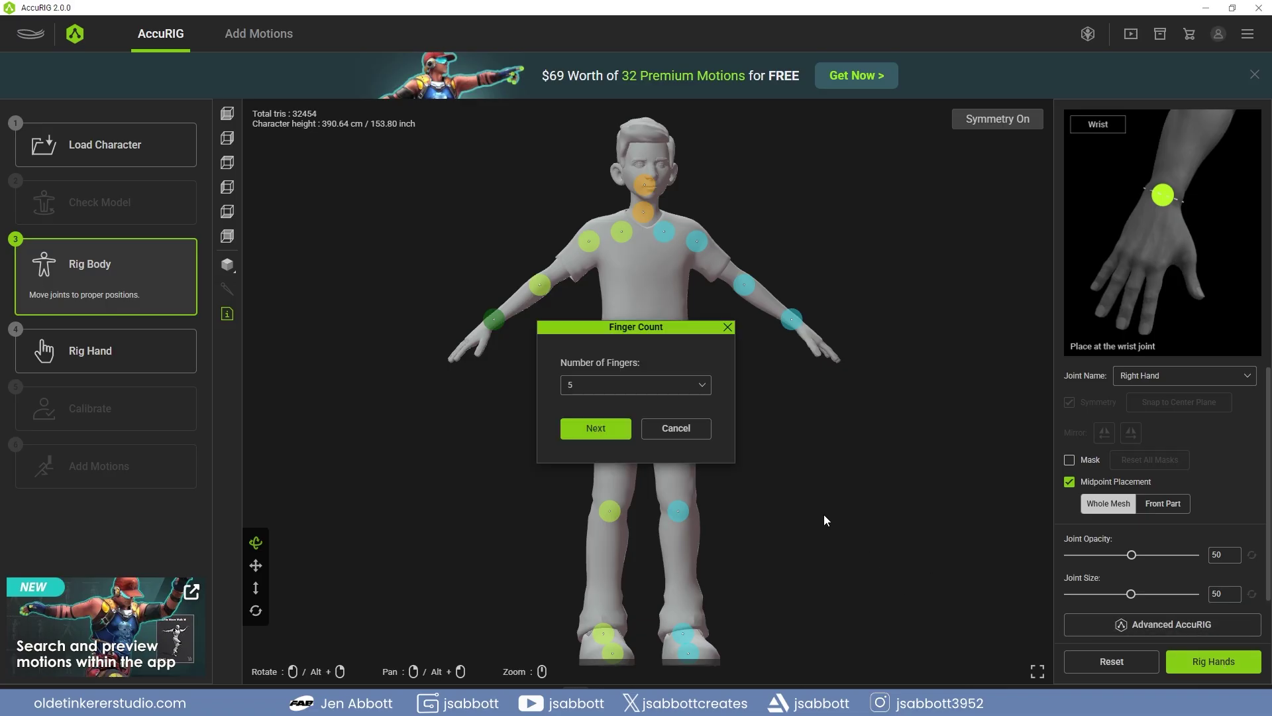
{"action": "left_click", "coordinate": [702, 385]}
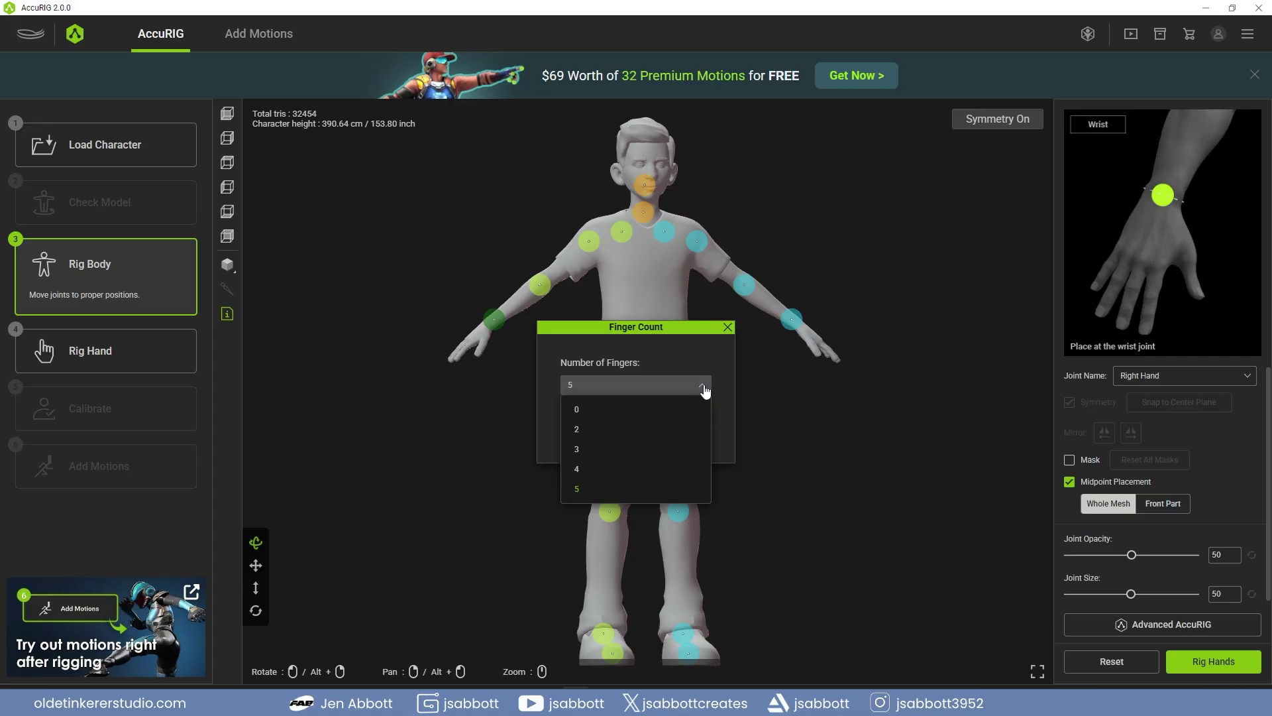
{"action": "left_click", "coordinate": [704, 392]}
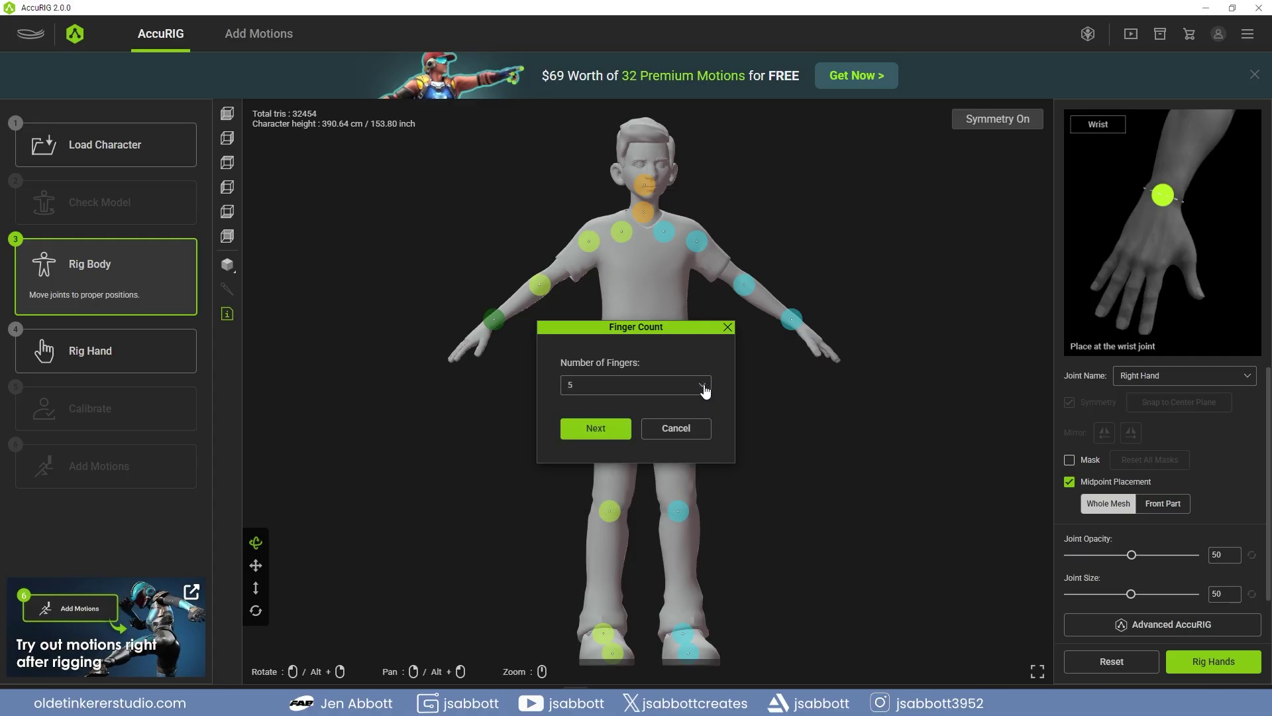
{"action": "left_click", "coordinate": [596, 430]}
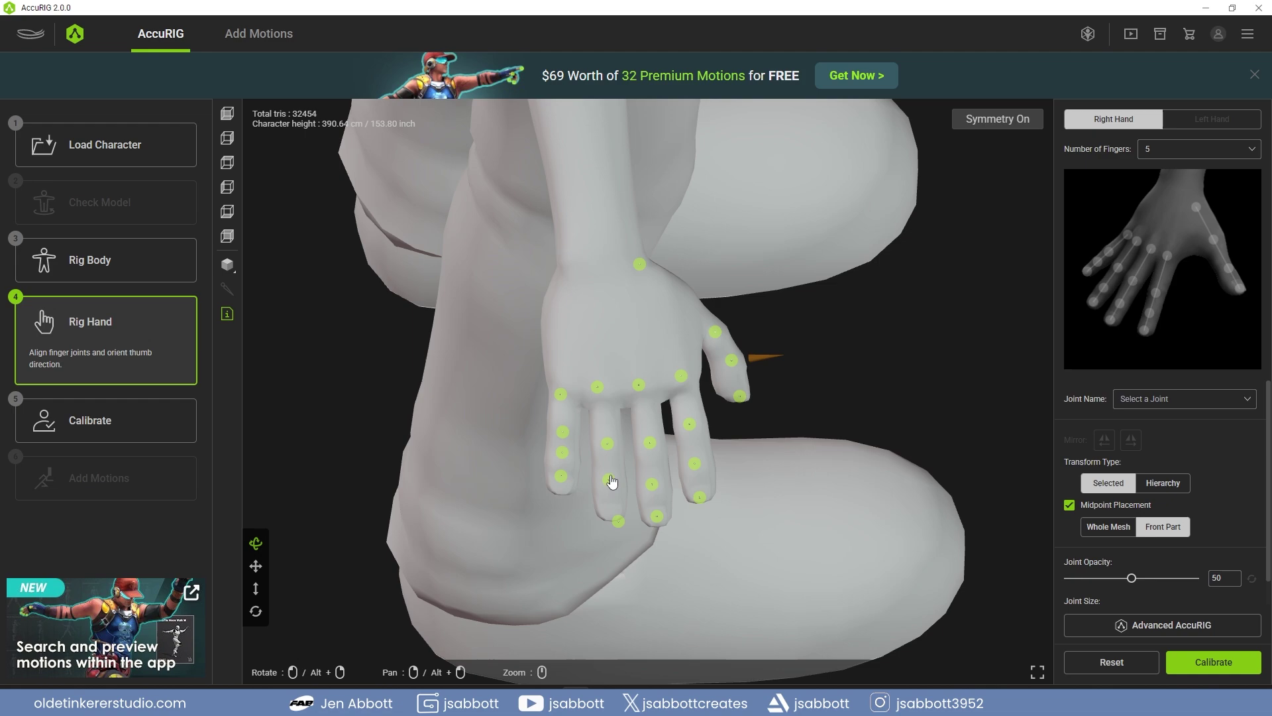
Reposition the Ring Finger 2, 3 and Tip joints and align Middle Finger 3.
{"action": "left_click_drag", "start_coordinate": [607, 444], "coordinate": [606, 424]}
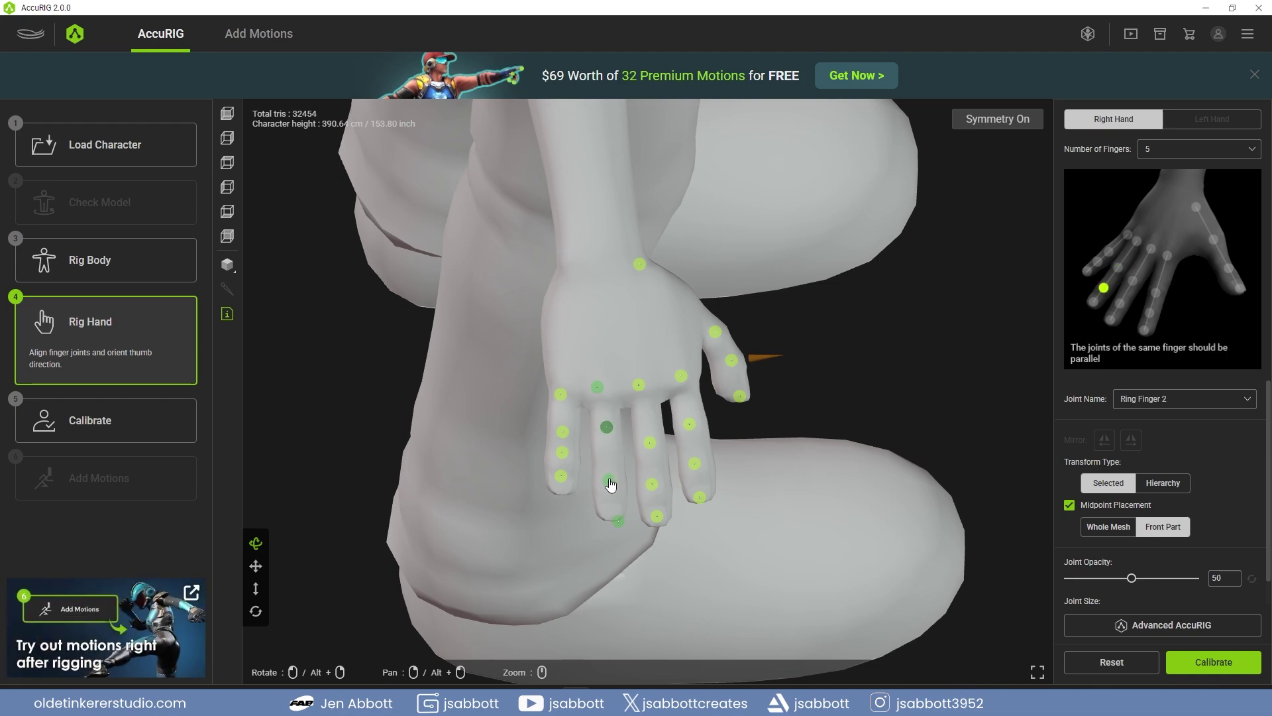
{"action": "left_click_drag", "start_coordinate": [610, 486], "coordinate": [607, 461]}
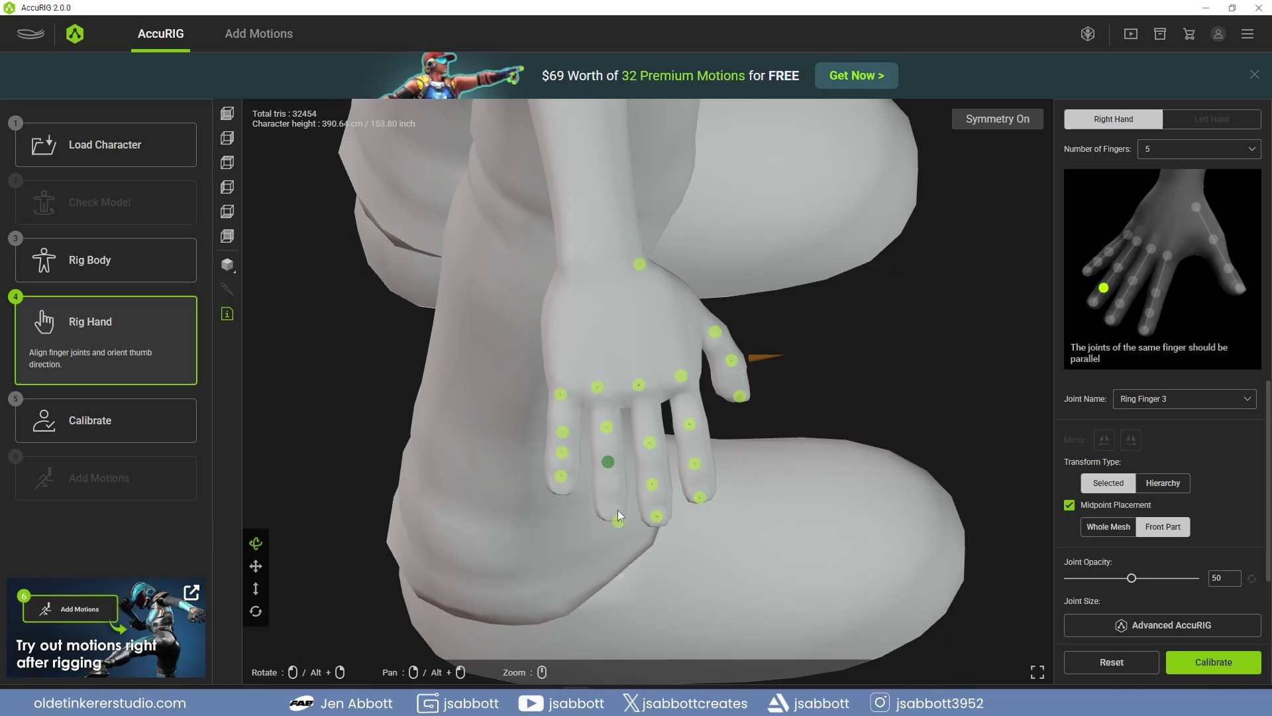
{"action": "left_click_drag", "start_coordinate": [618, 521], "coordinate": [611, 508]}
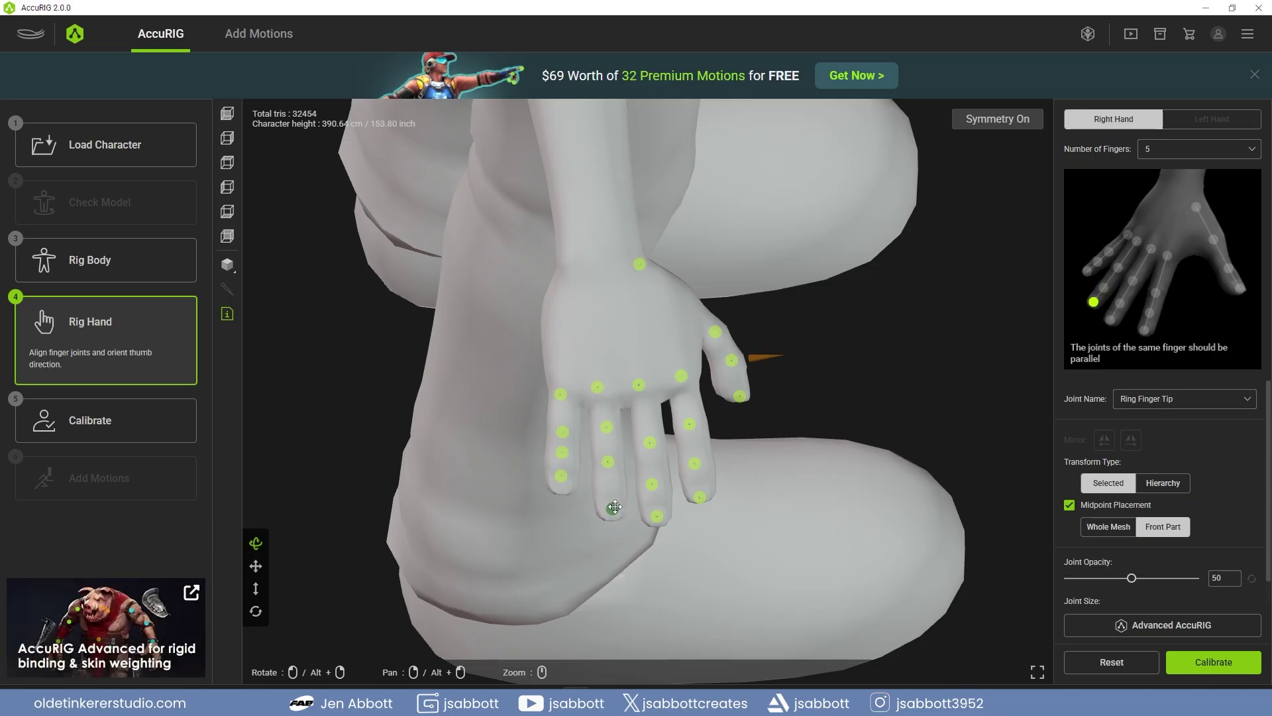
{"action": "left_click", "coordinate": [607, 463]}
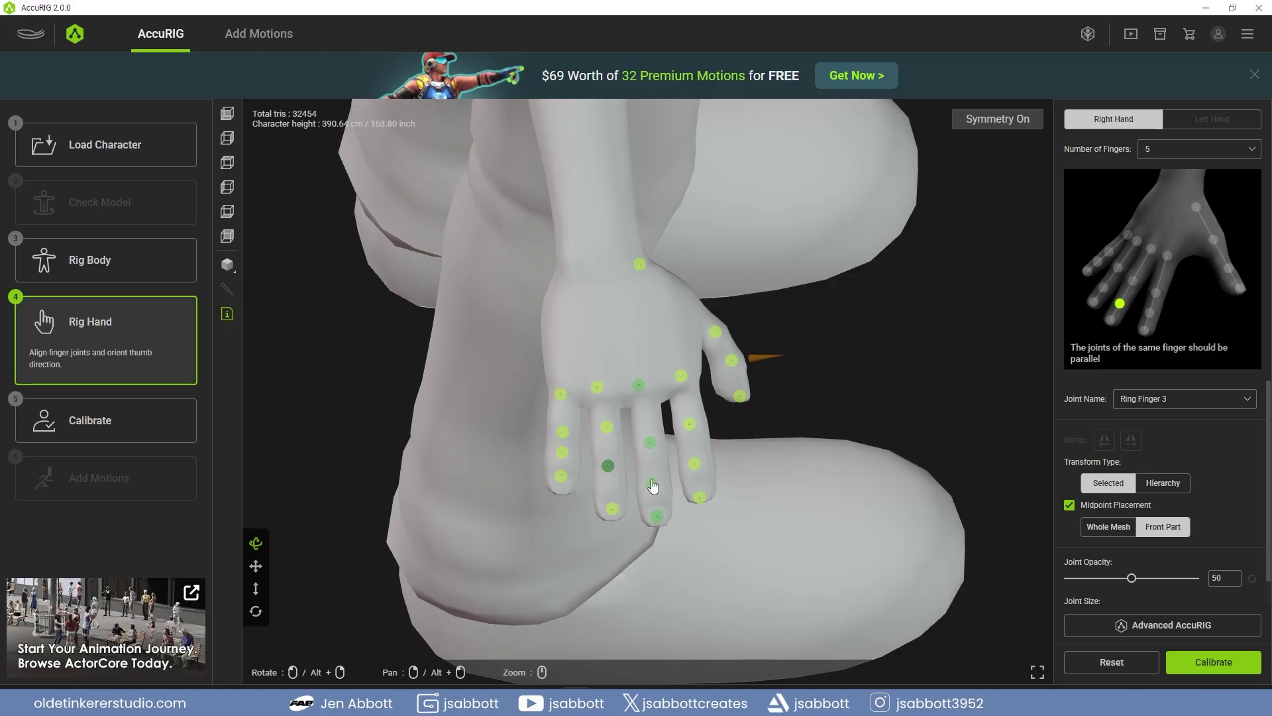
{"action": "left_click", "coordinate": [652, 483]}
{"action": "left_click_drag", "start_coordinate": [652, 483], "coordinate": [609, 472]}
{"action": "left_click_drag", "start_coordinate": [606, 427], "coordinate": [610, 435]}
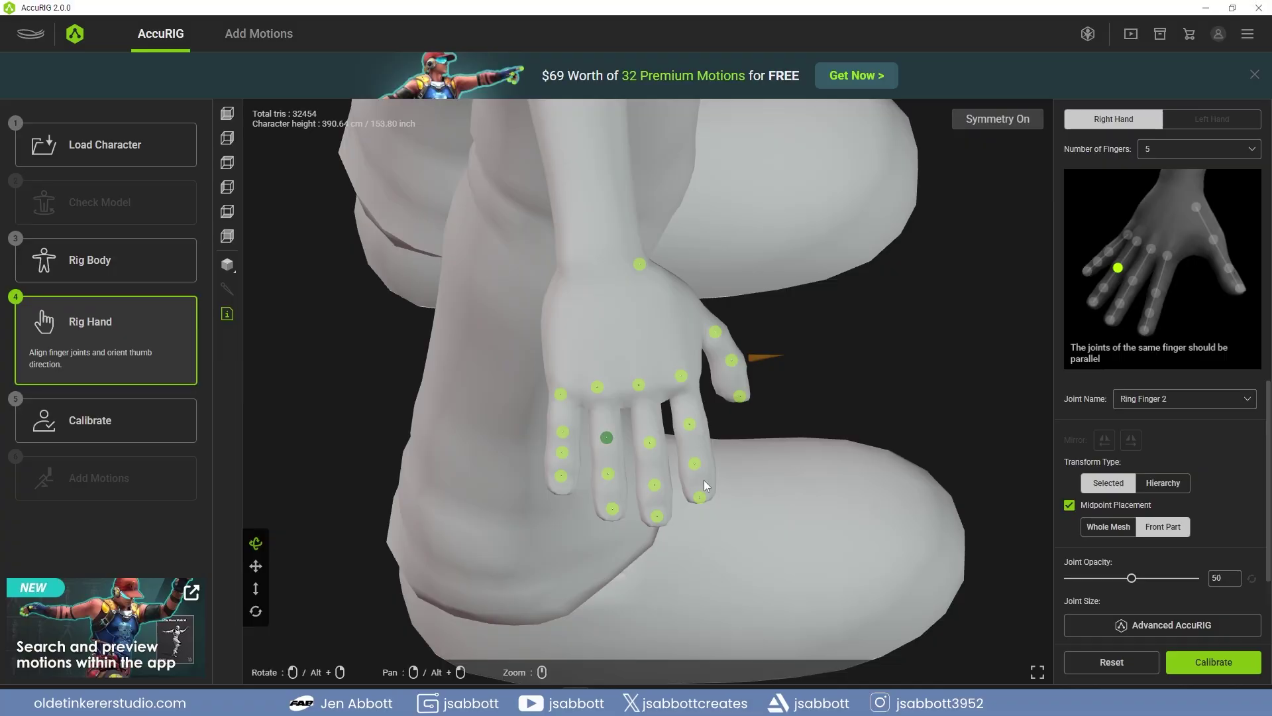
Adjust the Thumb Finger 1 joint near the wrist, then zoom out to view the character.
{"action": "left_click_drag", "start_coordinate": [645, 270], "coordinate": [648, 274]}
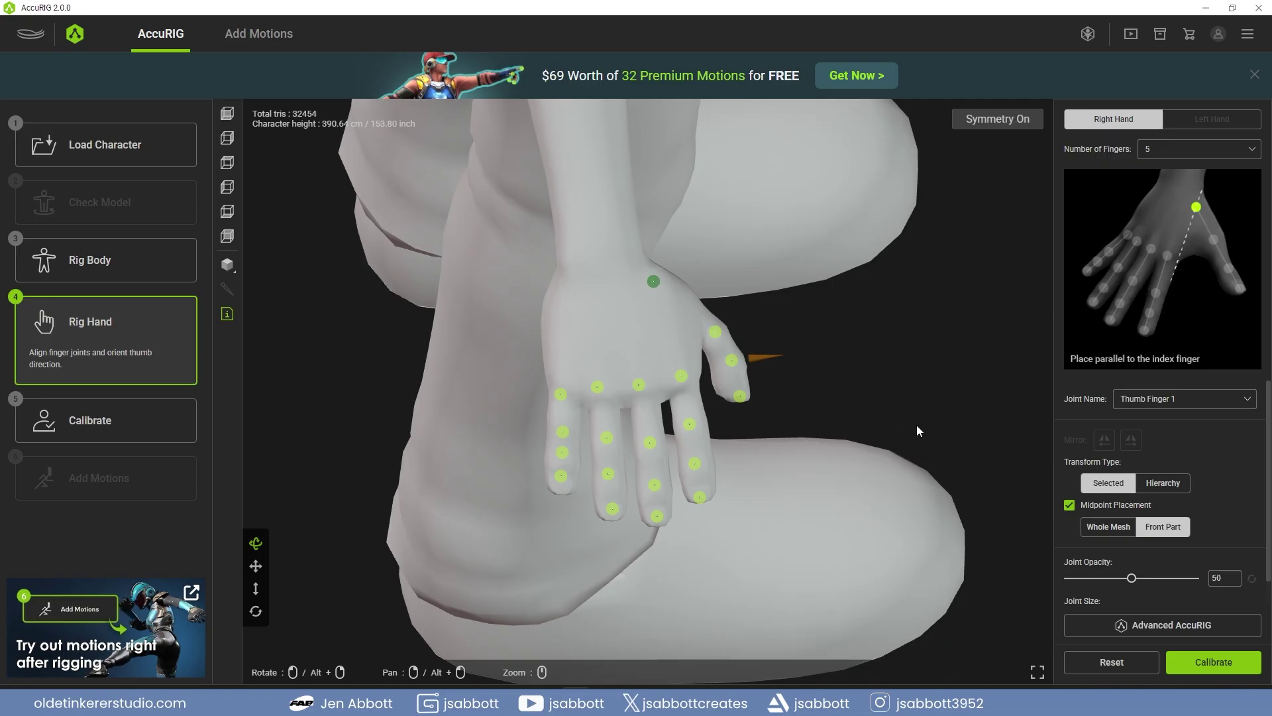
{"action": "right_click_drag", "start_coordinate": [918, 431], "coordinate": [860, 319]}
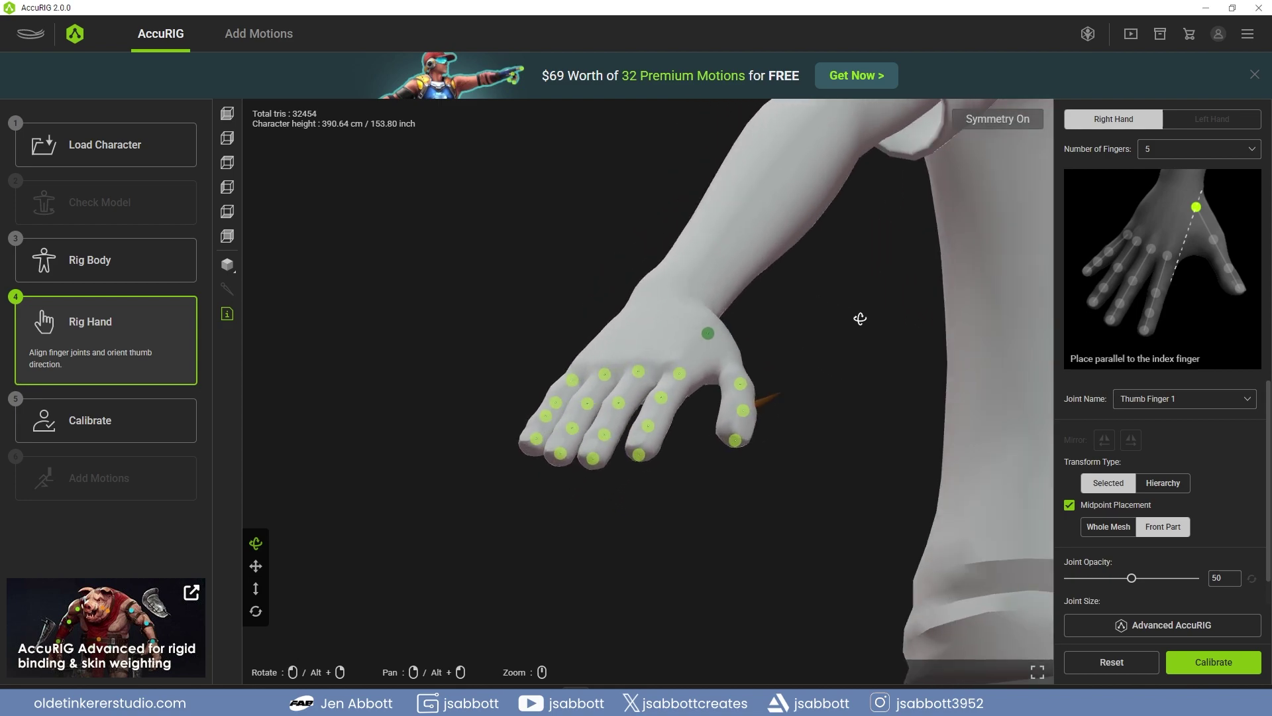
{"action": "scroll", "coordinate": [858, 328], "scroll_direction": "down", "scroll_amount": 3}
{"action": "scroll", "coordinate": [868, 344], "scroll_direction": "down", "scroll_amount": 4}
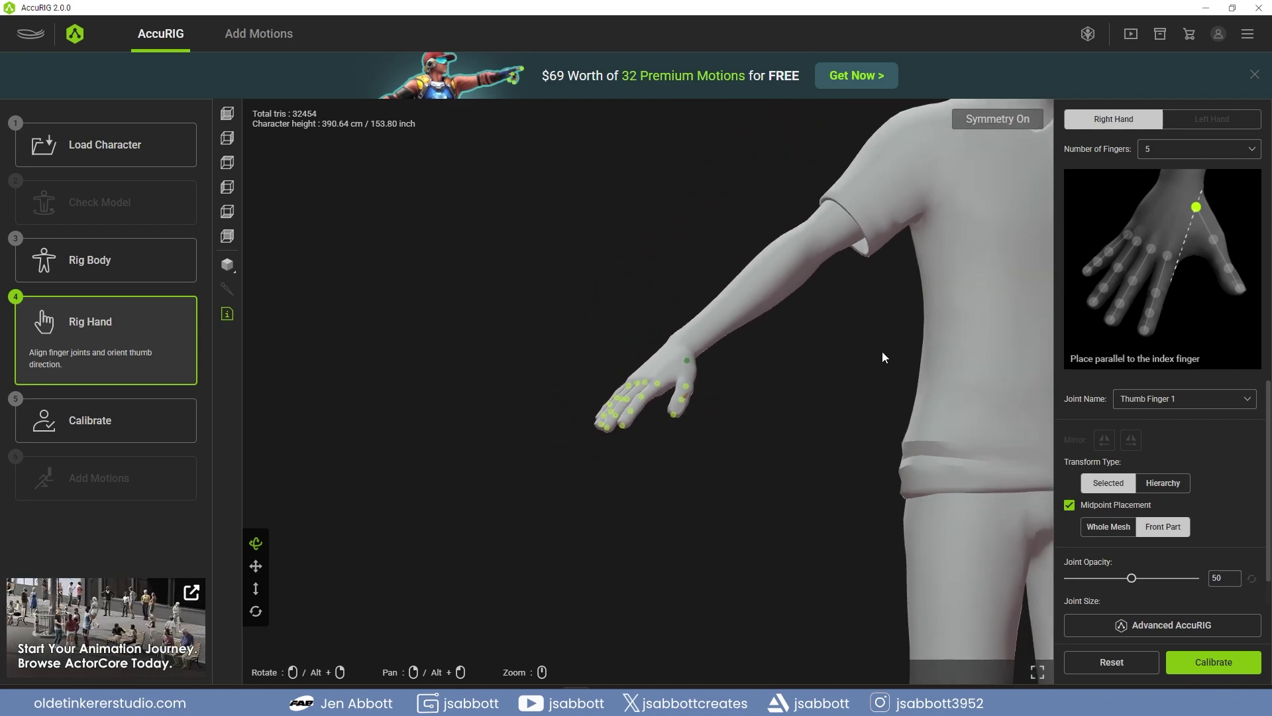
{"action": "scroll", "coordinate": [887, 358], "scroll_direction": "down", "scroll_amount": 5}
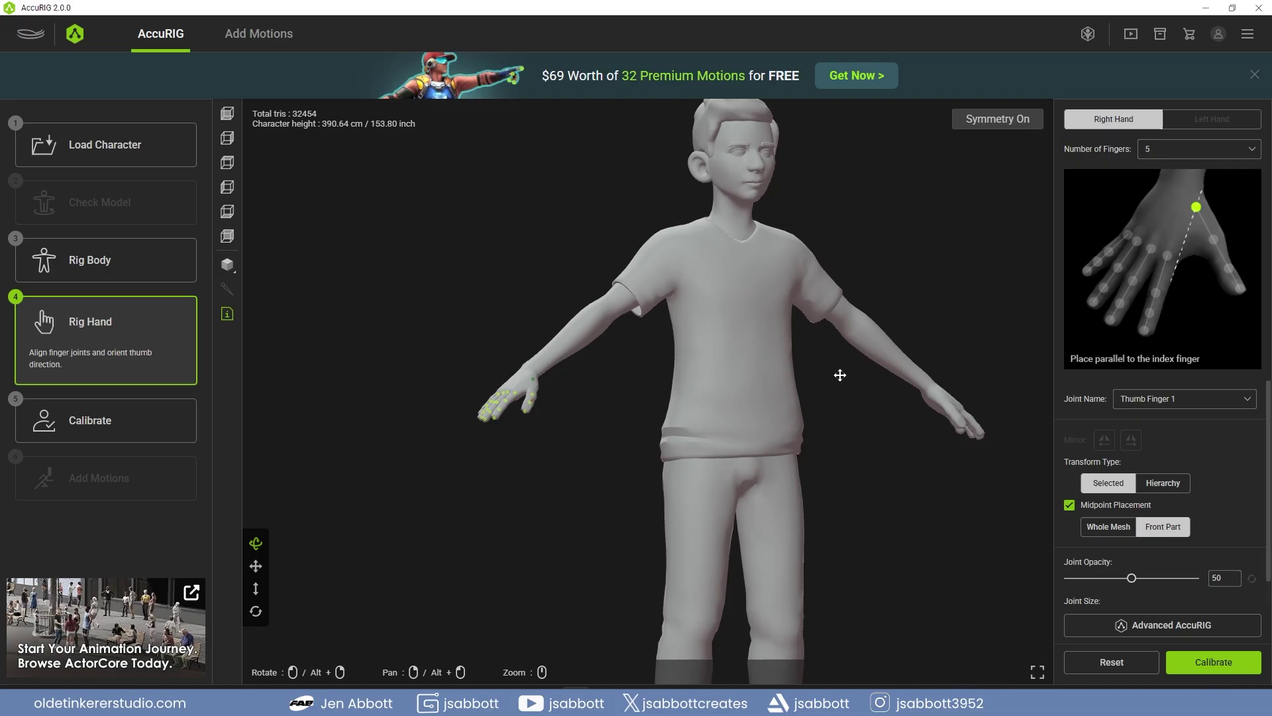
{"action": "scroll", "coordinate": [800, 413], "scroll_direction": "down", "scroll_amount": 5}
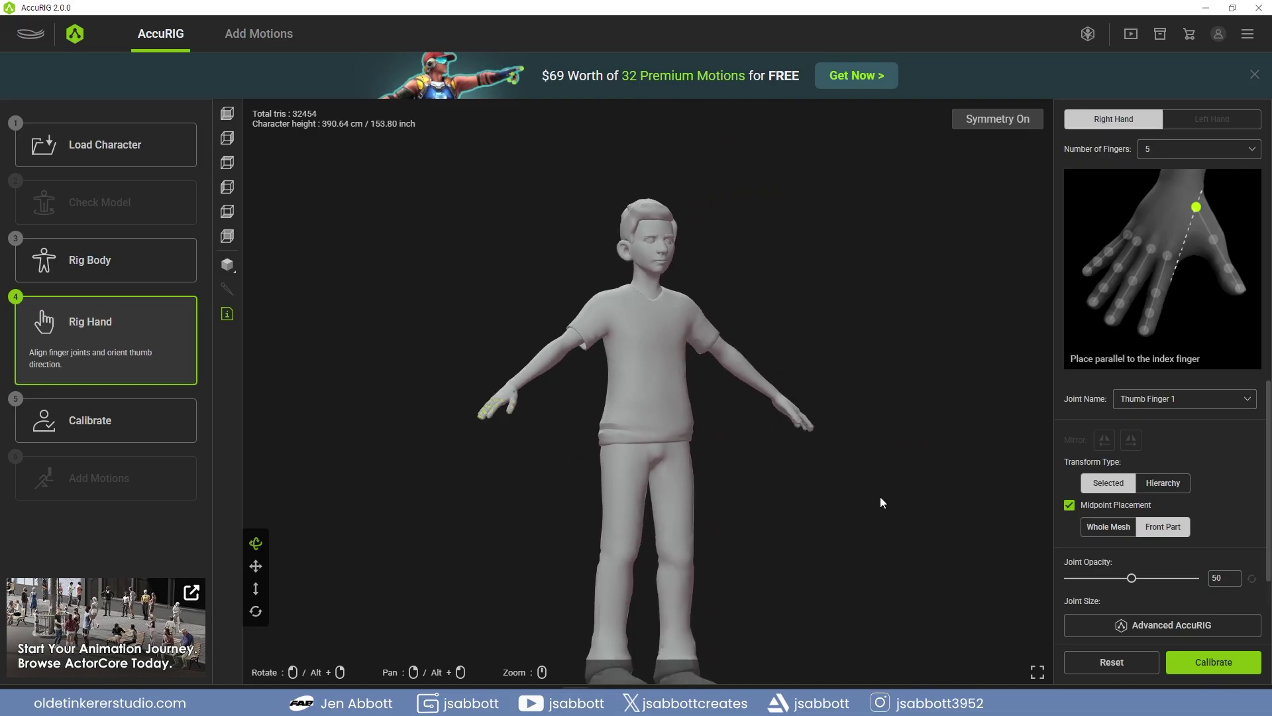
{"action": "left_click_drag", "start_coordinate": [881, 497], "coordinate": [840, 515]}
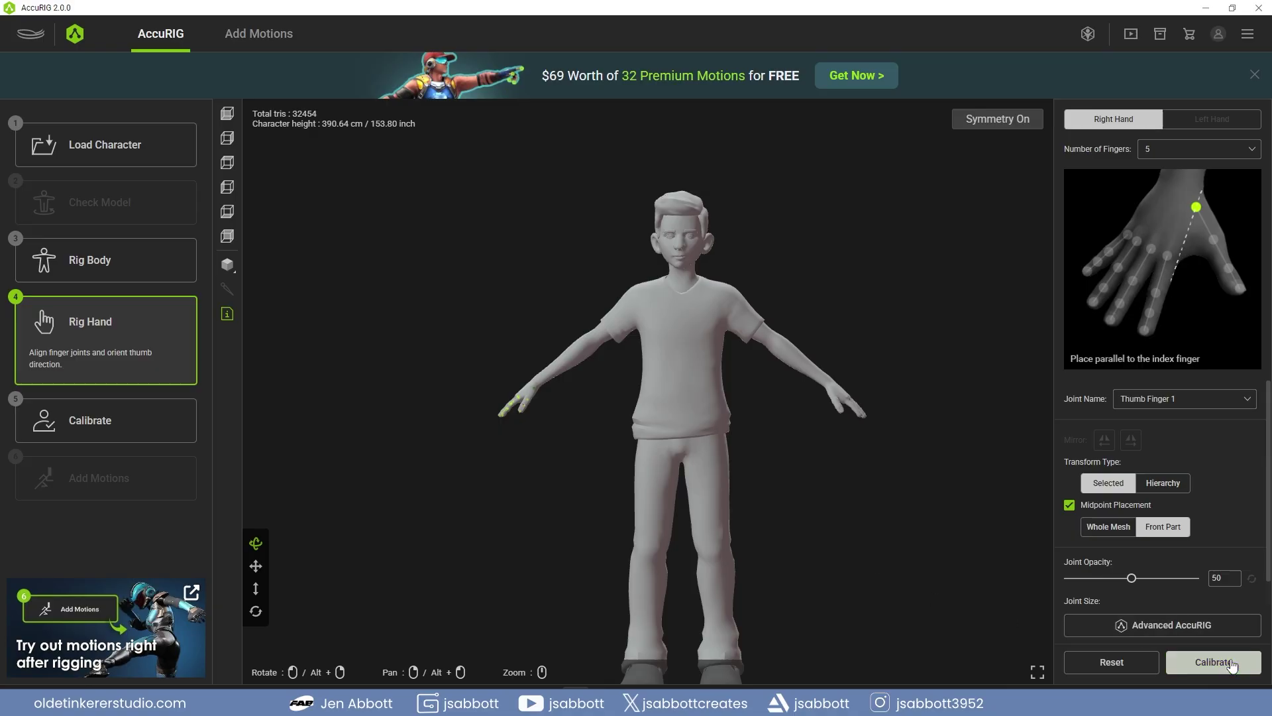
Calibrate the rig and preview the fourth Acting motion.
{"action": "left_click", "coordinate": [1204, 657]}
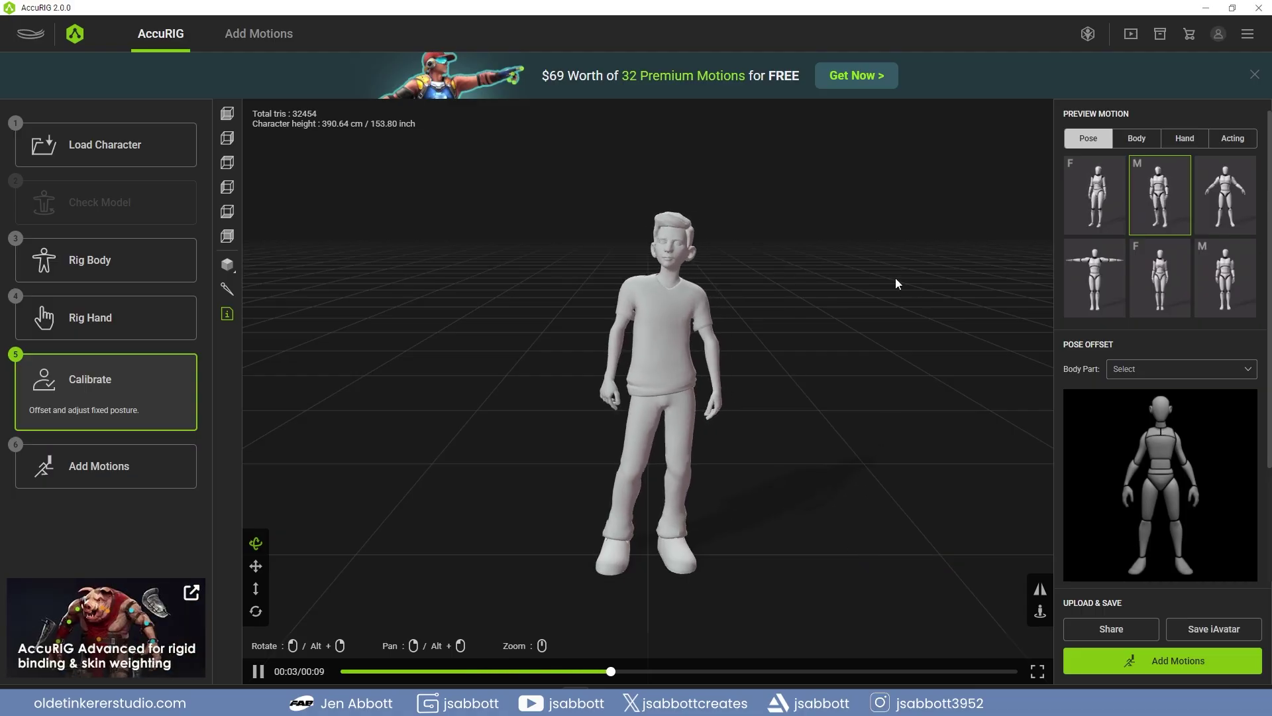
{"action": "left_click", "coordinate": [1228, 140]}
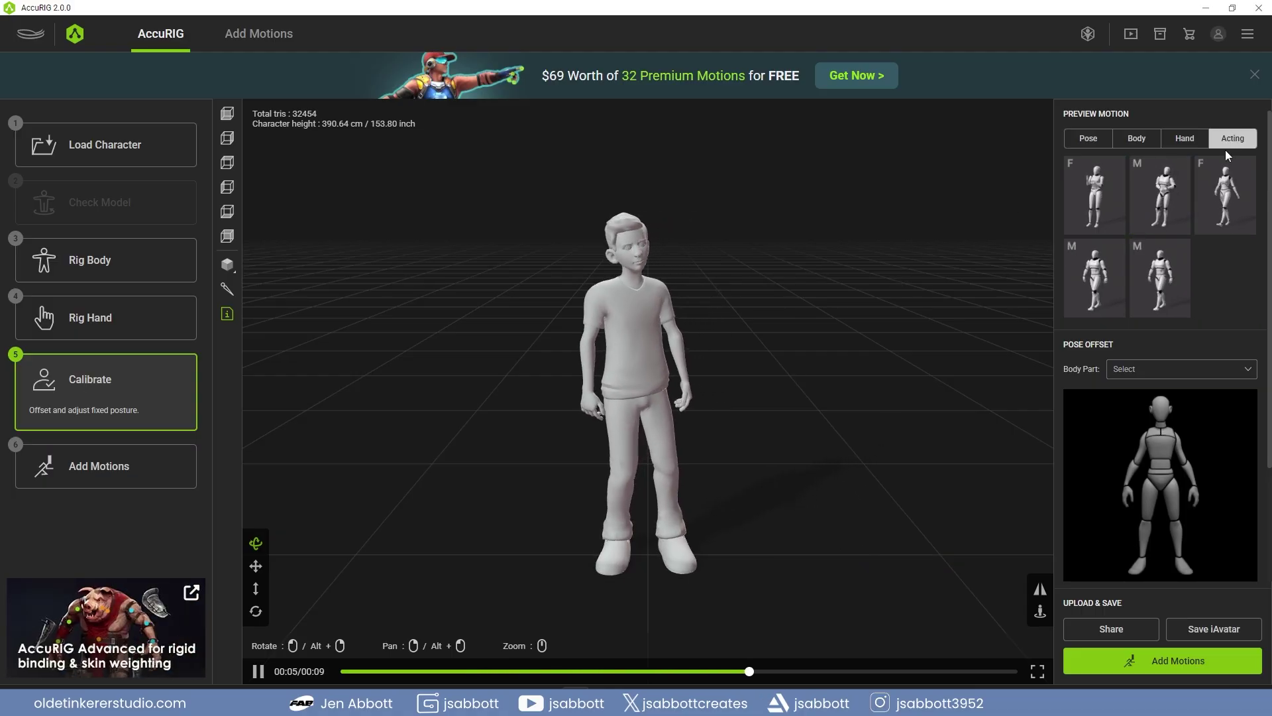
{"action": "left_click", "coordinate": [1095, 273]}
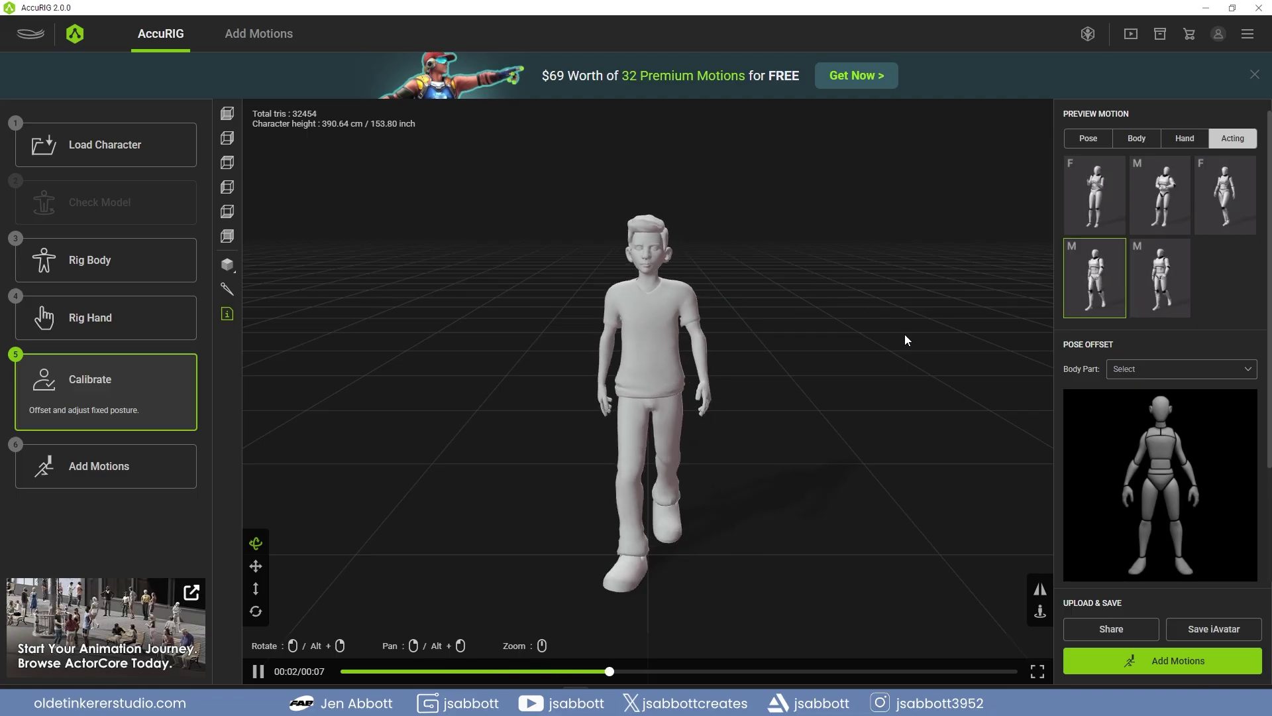
Pause the preview, pose the character in the A-pose, and go to Add Motions.
{"action": "left_click", "coordinate": [1087, 137]}
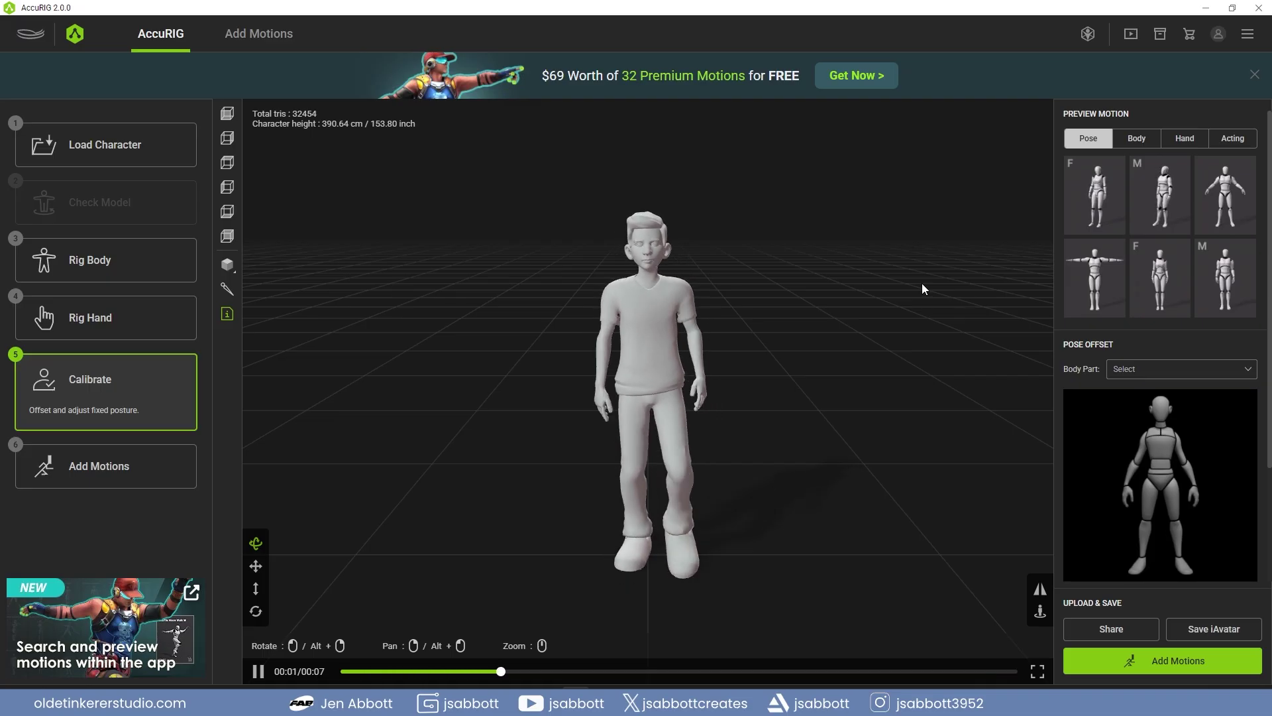
{"action": "left_click", "coordinate": [258, 671]}
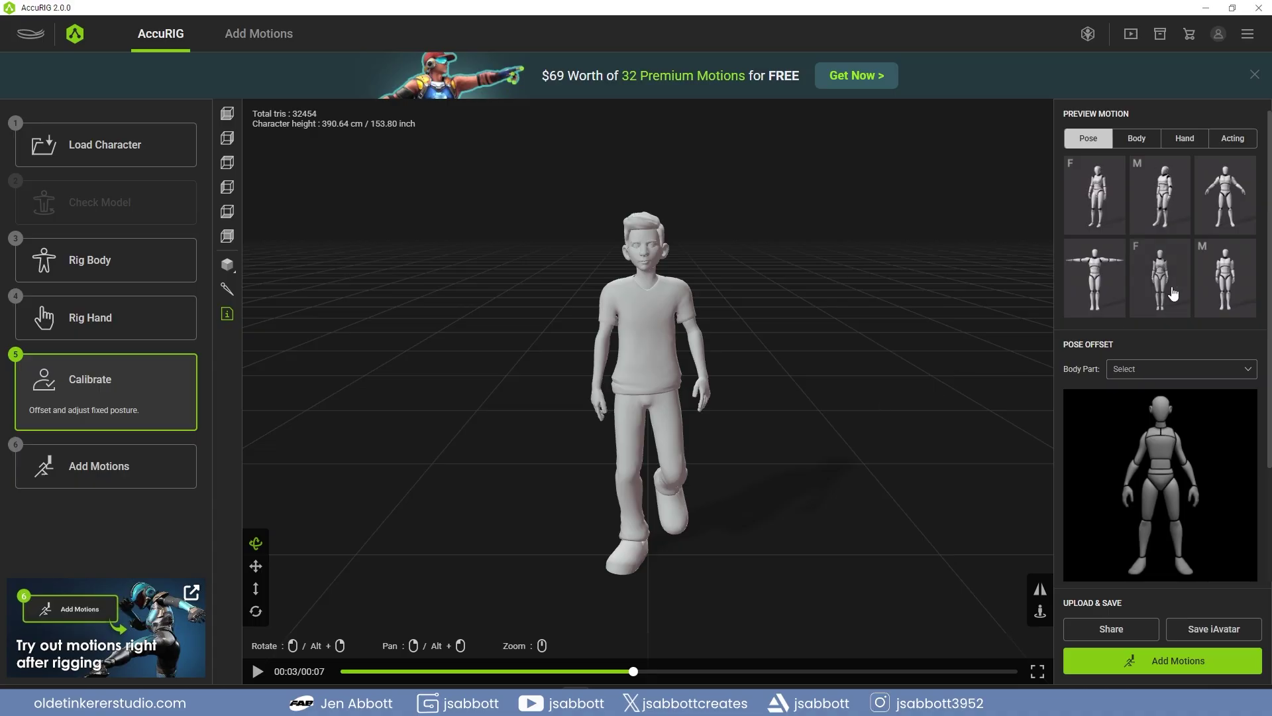
{"action": "left_click", "coordinate": [1232, 196]}
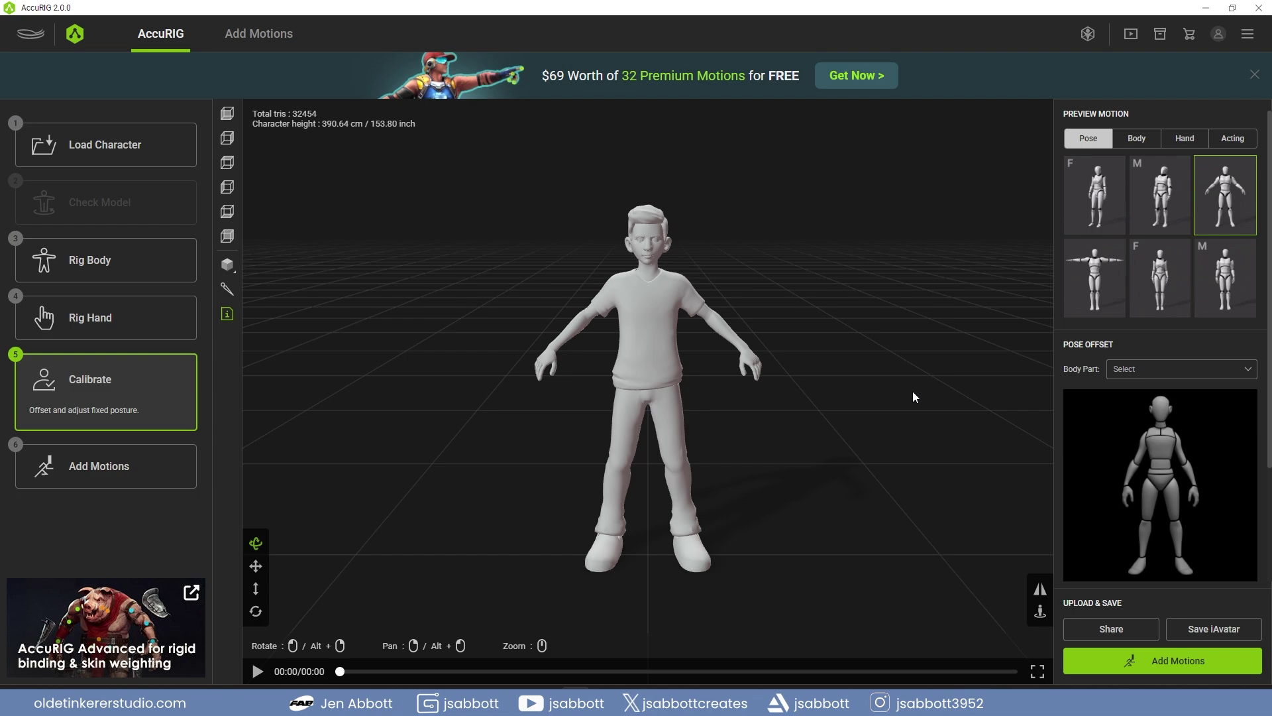
{"action": "left_click", "coordinate": [1167, 663]}
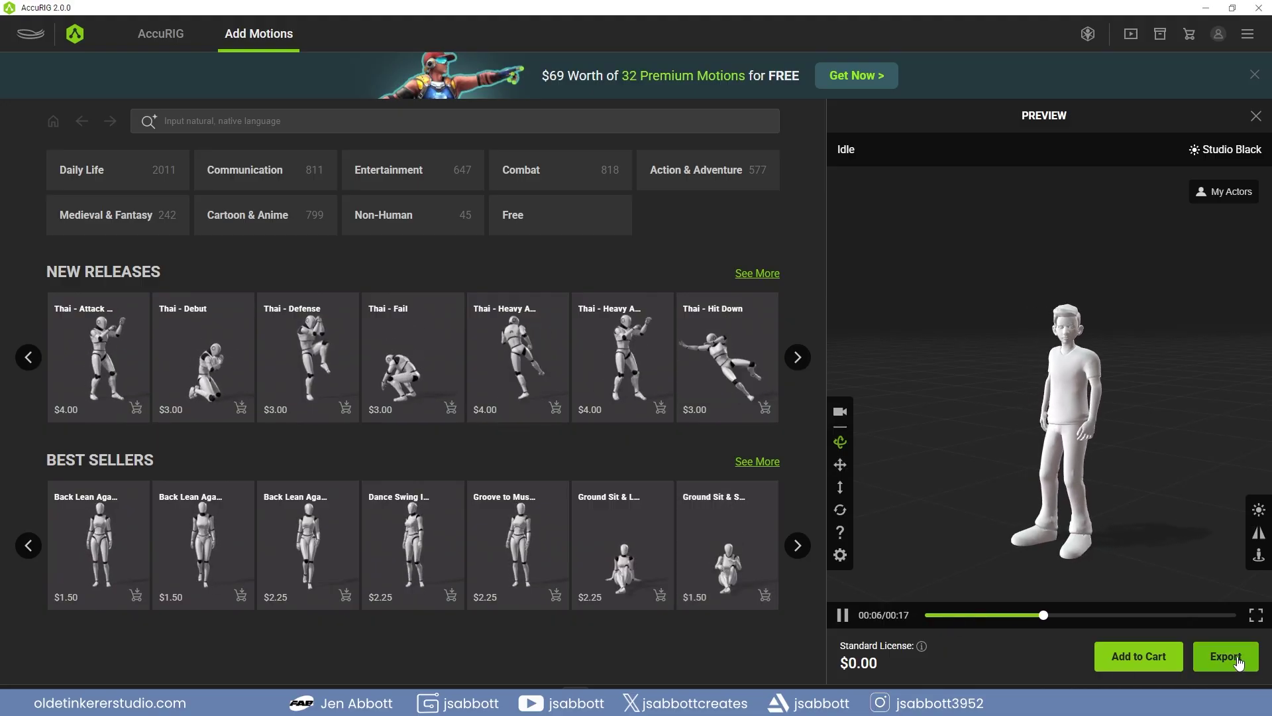
Set FBX export to target Unreal, Character only, Original max texture size.
{"action": "left_click", "coordinate": [1238, 661]}
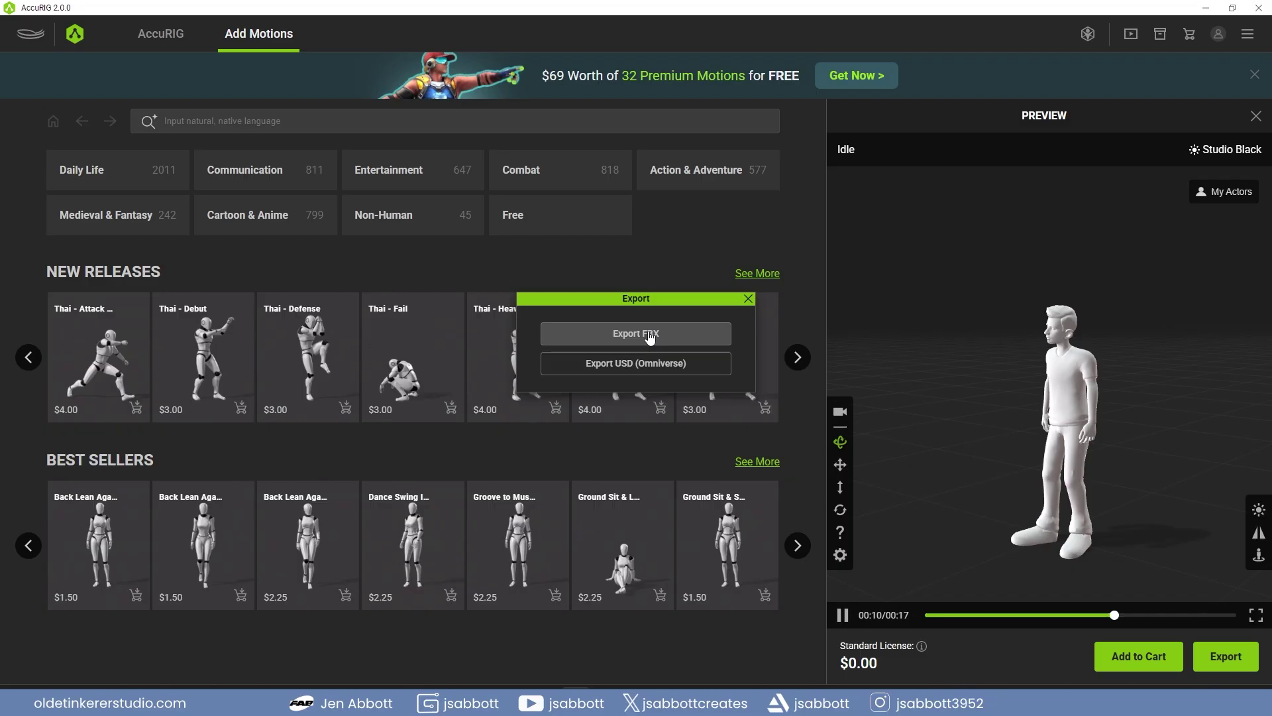
{"action": "left_click", "coordinate": [649, 336]}
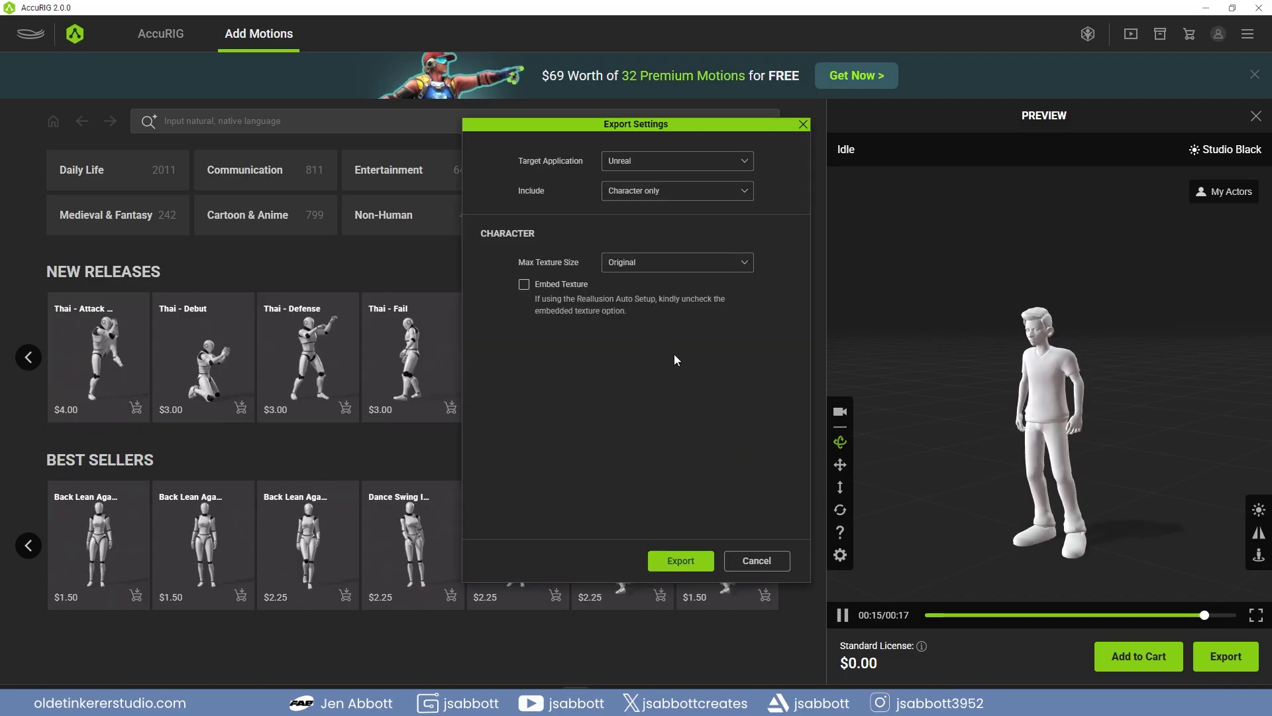
{"action": "left_click", "coordinate": [744, 162]}
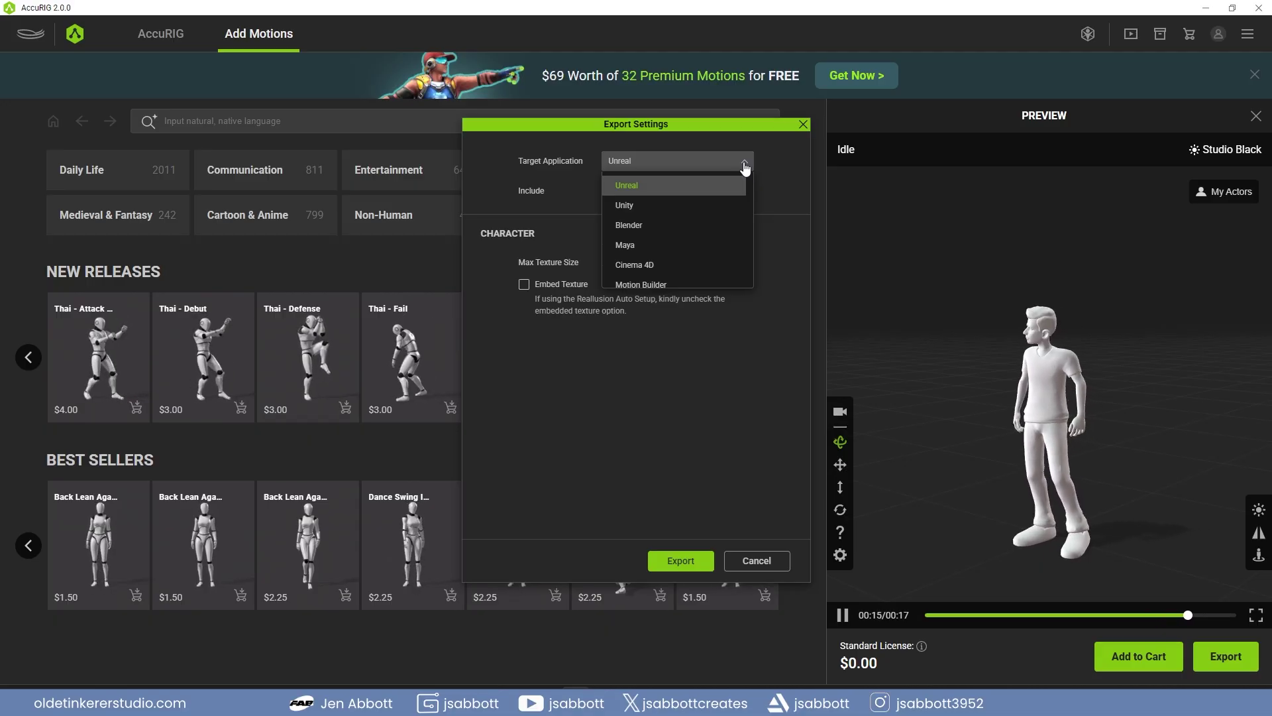
{"action": "left_click", "coordinate": [744, 167]}
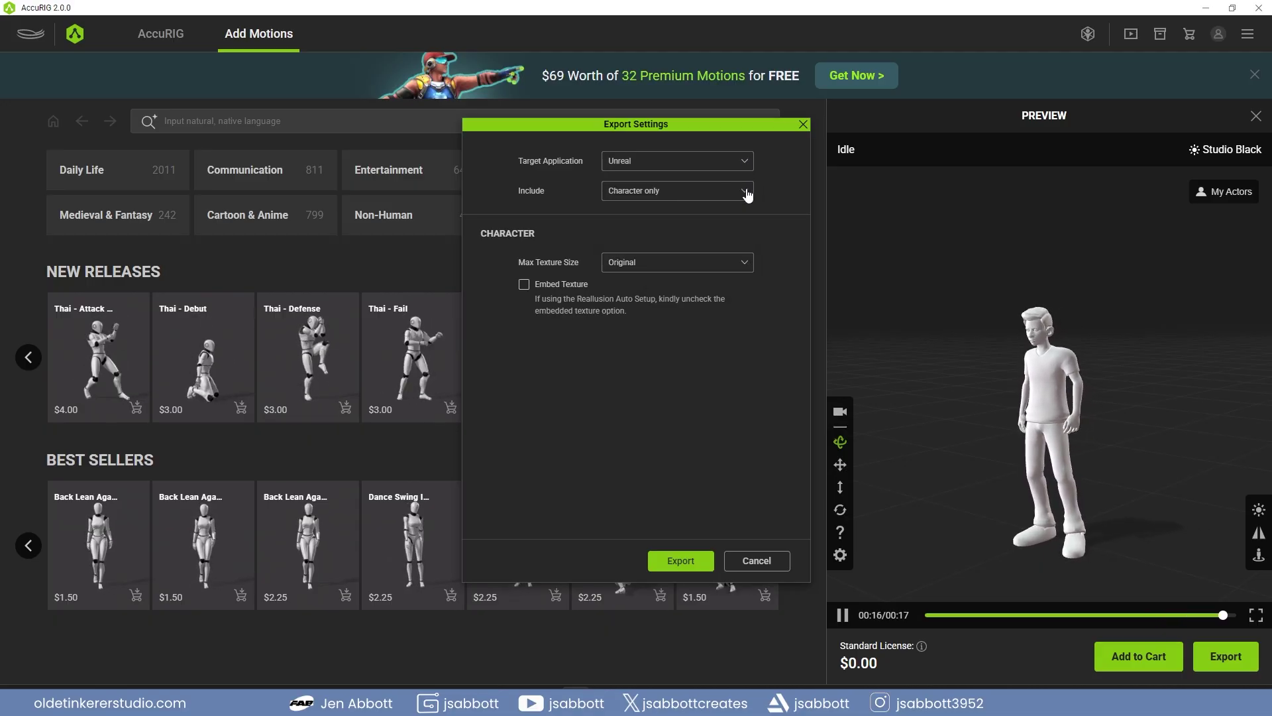
{"action": "left_click", "coordinate": [745, 193]}
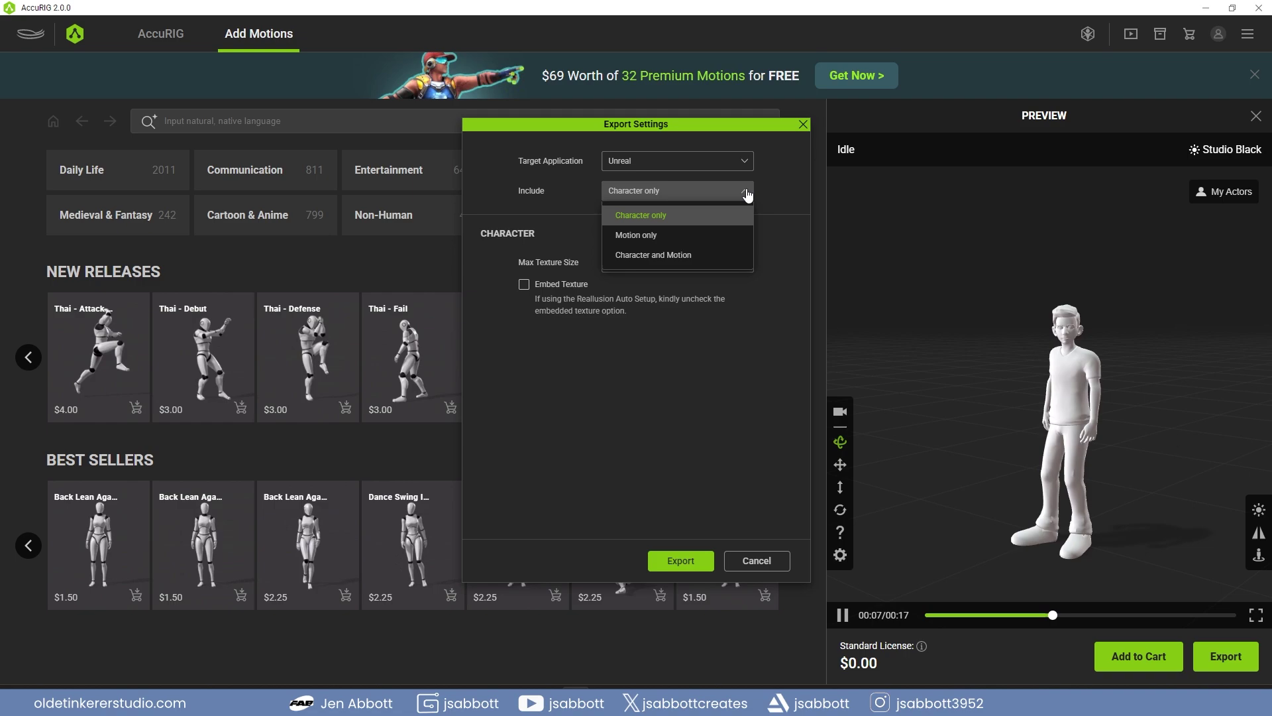
{"action": "left_click", "coordinate": [746, 194]}
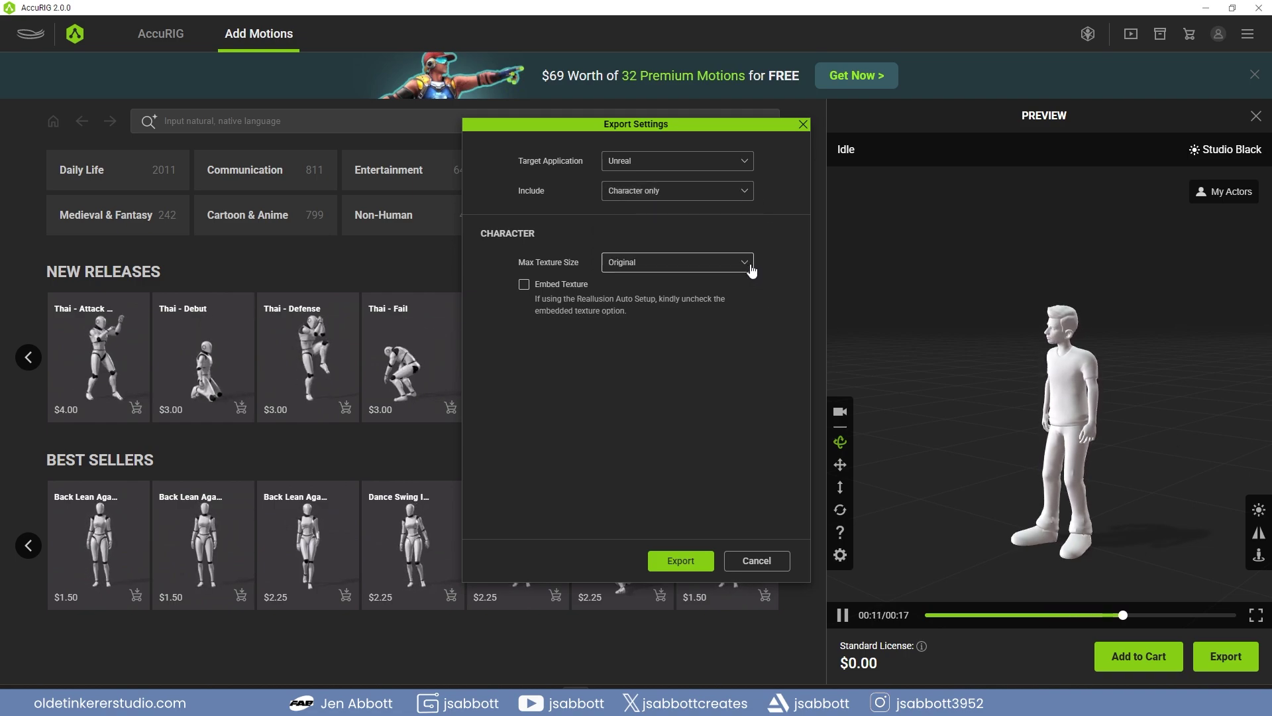
{"action": "left_click", "coordinate": [752, 270]}
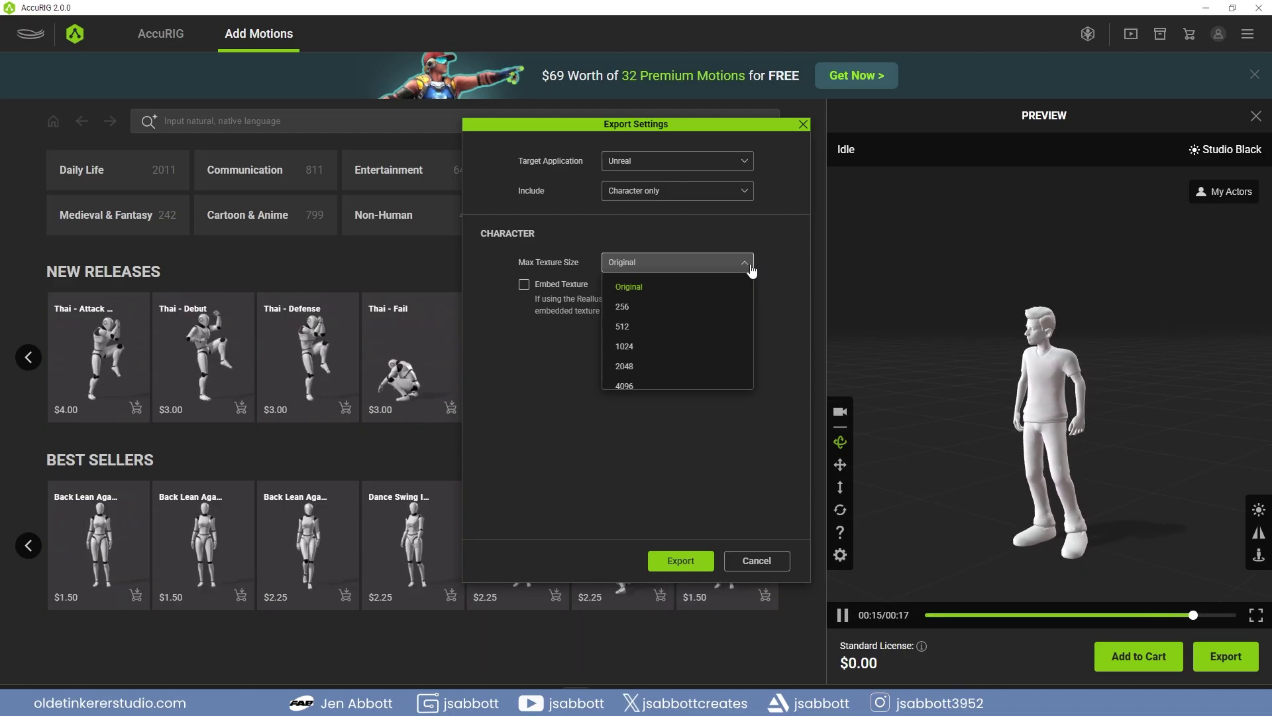
{"action": "left_click", "coordinate": [752, 270]}
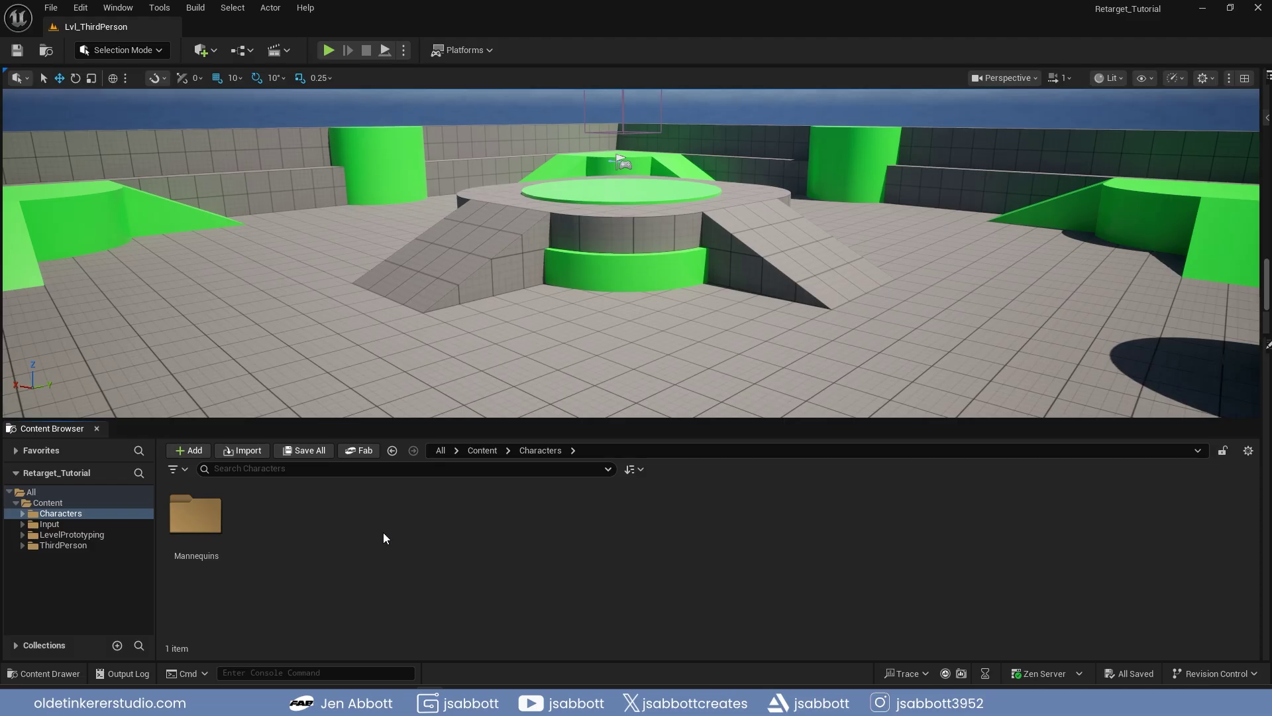
Create an AccuRig folder under Characters and drag the exported character FBX into it.
{"action": "right_click", "coordinate": [383, 534]}
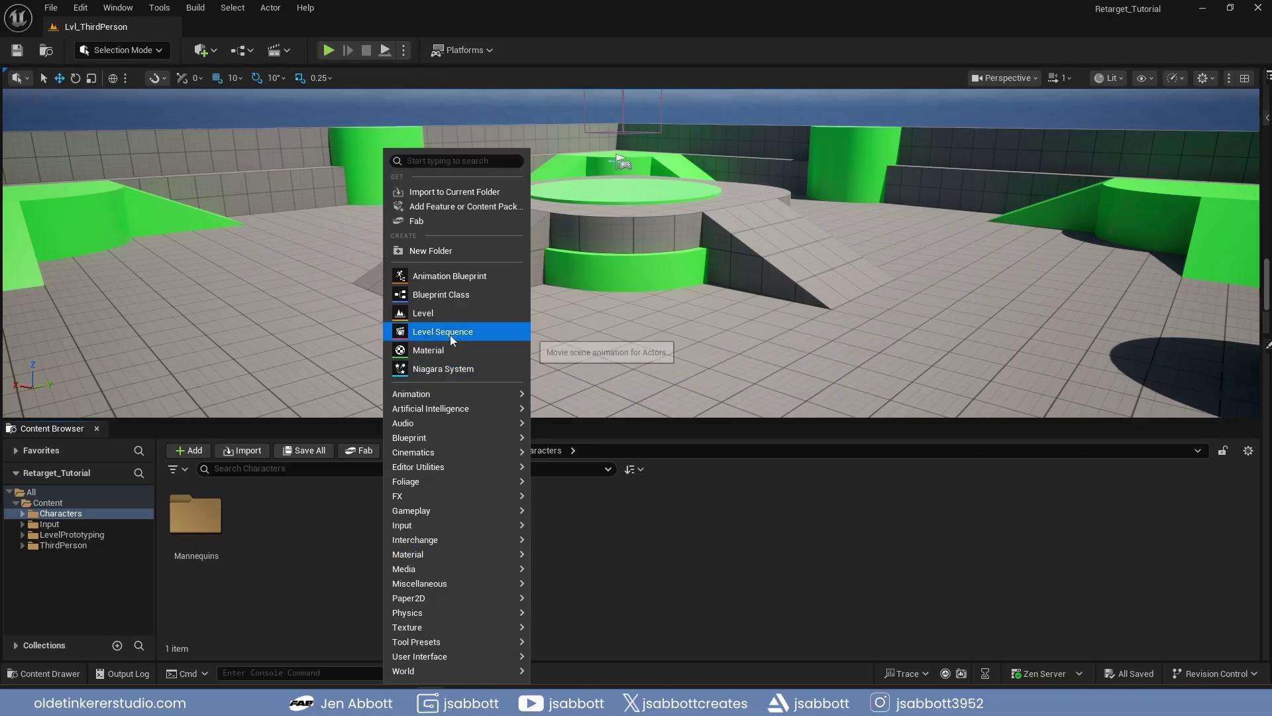
{"action": "left_click", "coordinate": [438, 251]}
{"action": "type", "text": "A"}
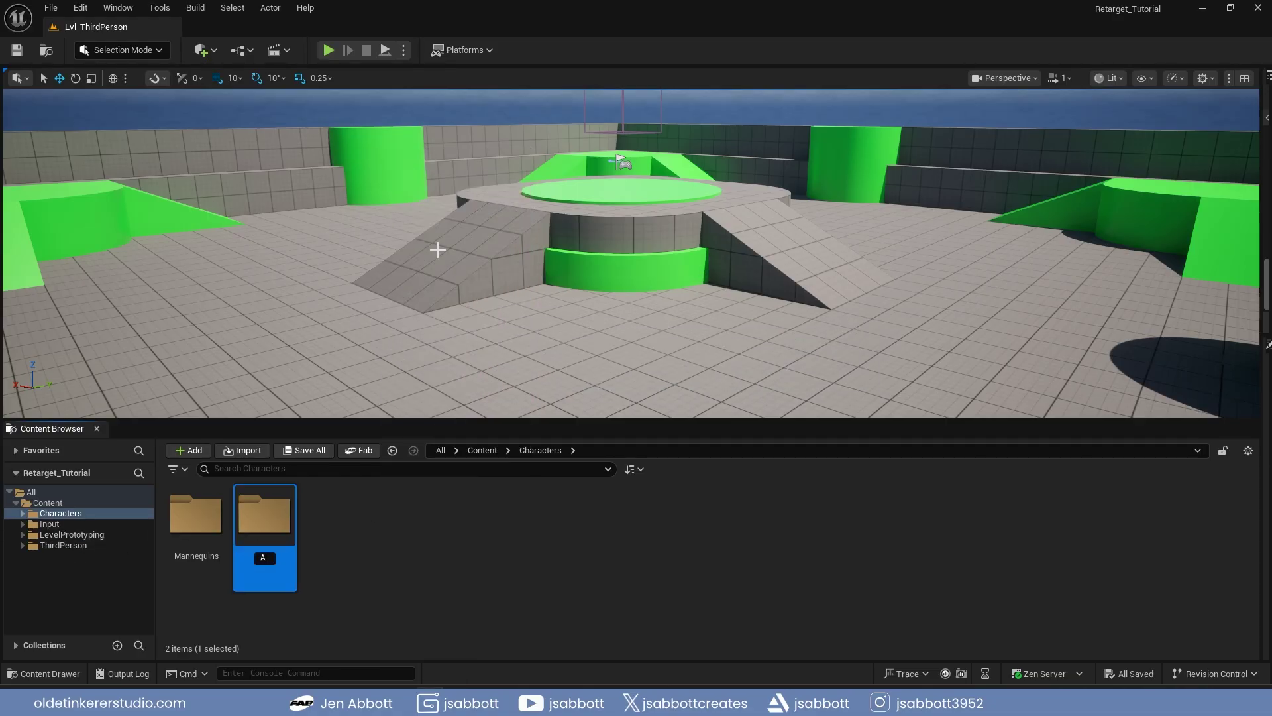
{"action": "type", "text": "ccuRig"}
{"action": "key", "text": "Return"}
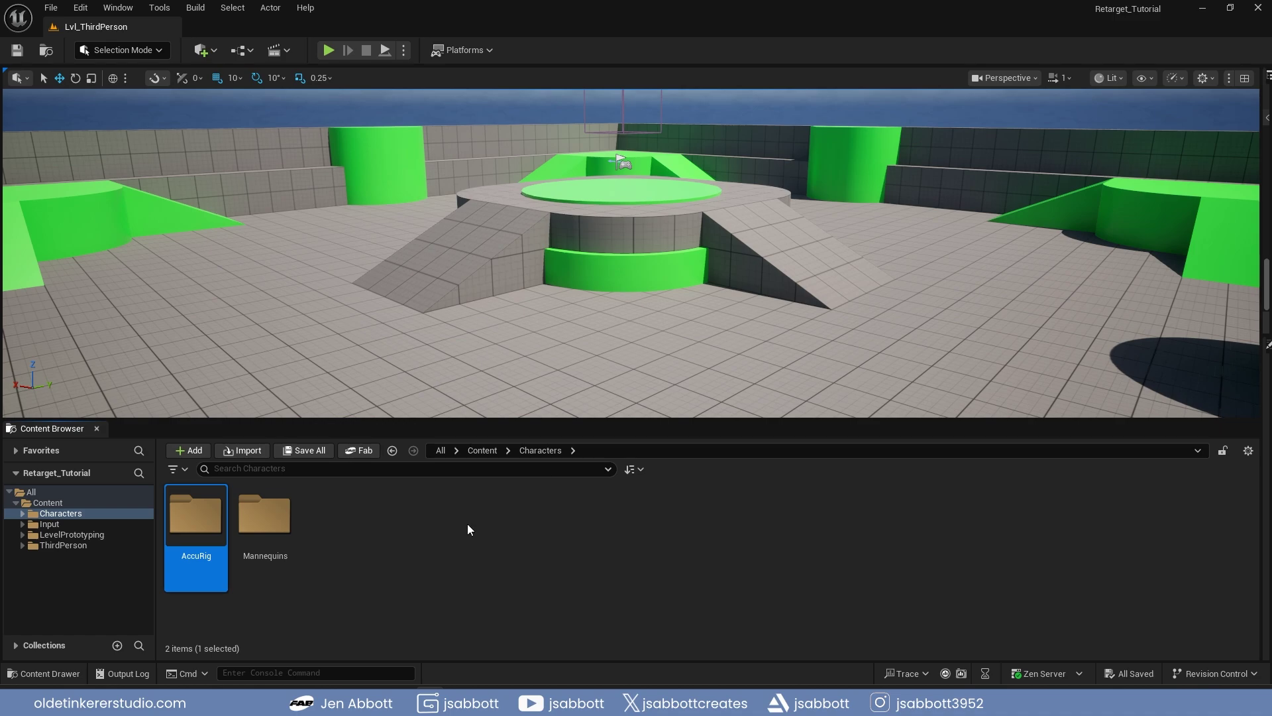
{"action": "double_click", "coordinate": [199, 519]}
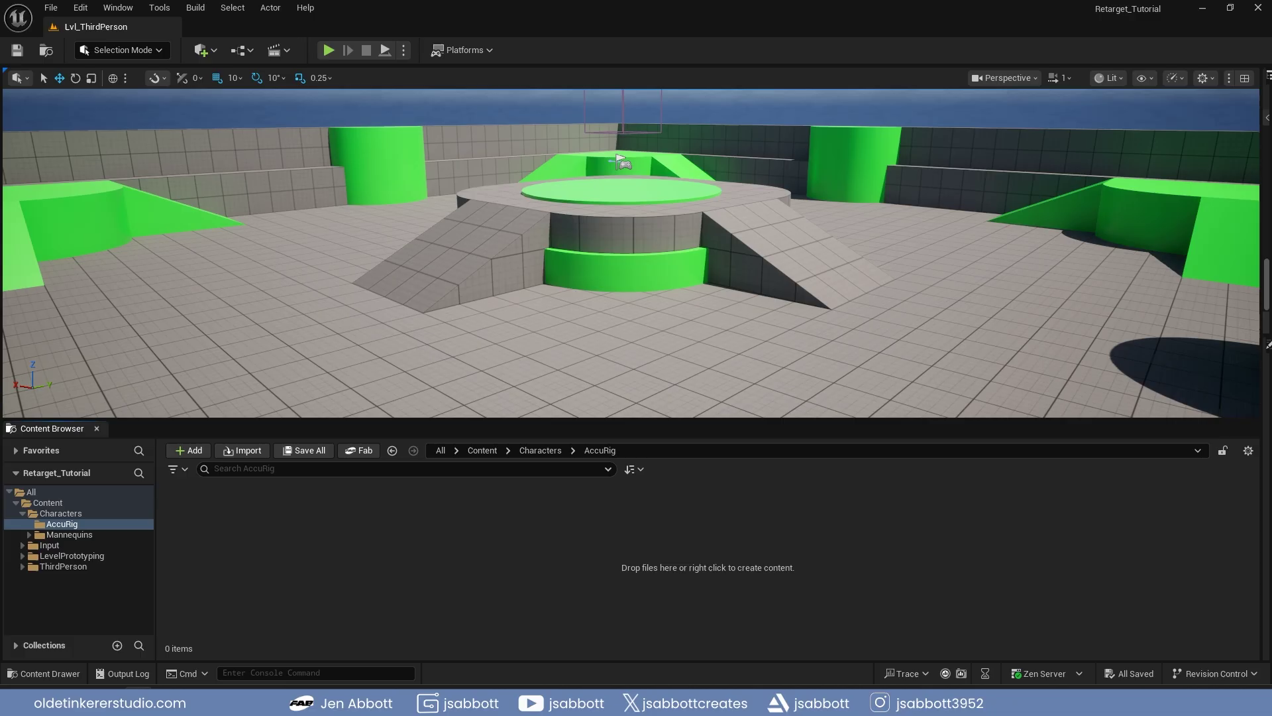
{"action": "left_click_drag", "start_coordinate": [347, 590], "coordinate": [347, 588]}
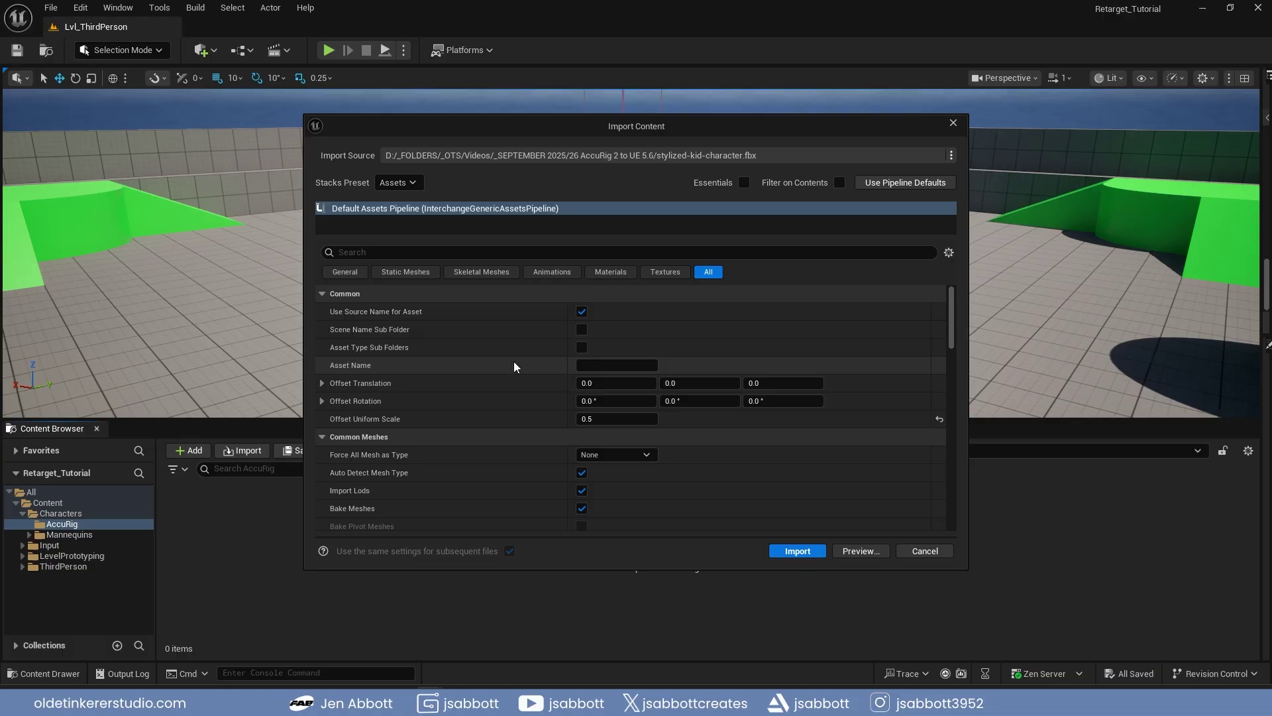
Review the Skeletal Meshes import settings, toggling Use T0 As Ref Pose.
{"action": "left_click", "coordinate": [481, 272]}
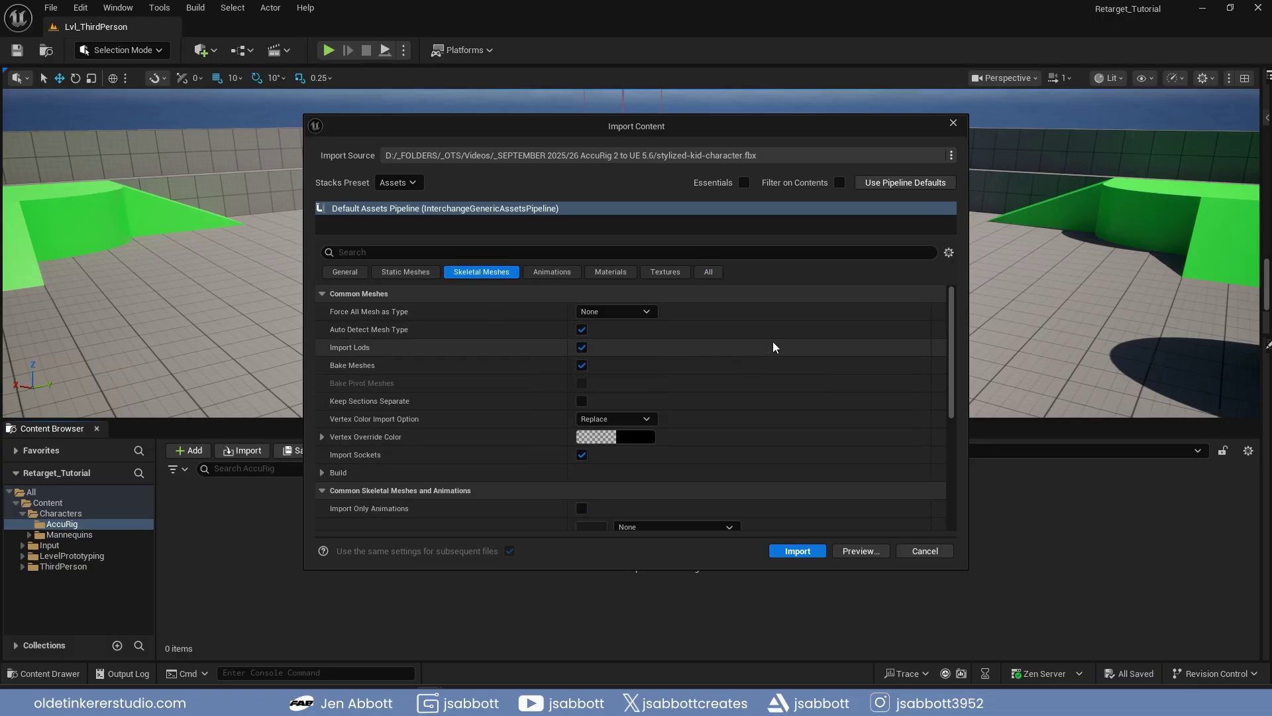
{"action": "scroll", "coordinate": [774, 343], "scroll_direction": "down", "scroll_amount": 2}
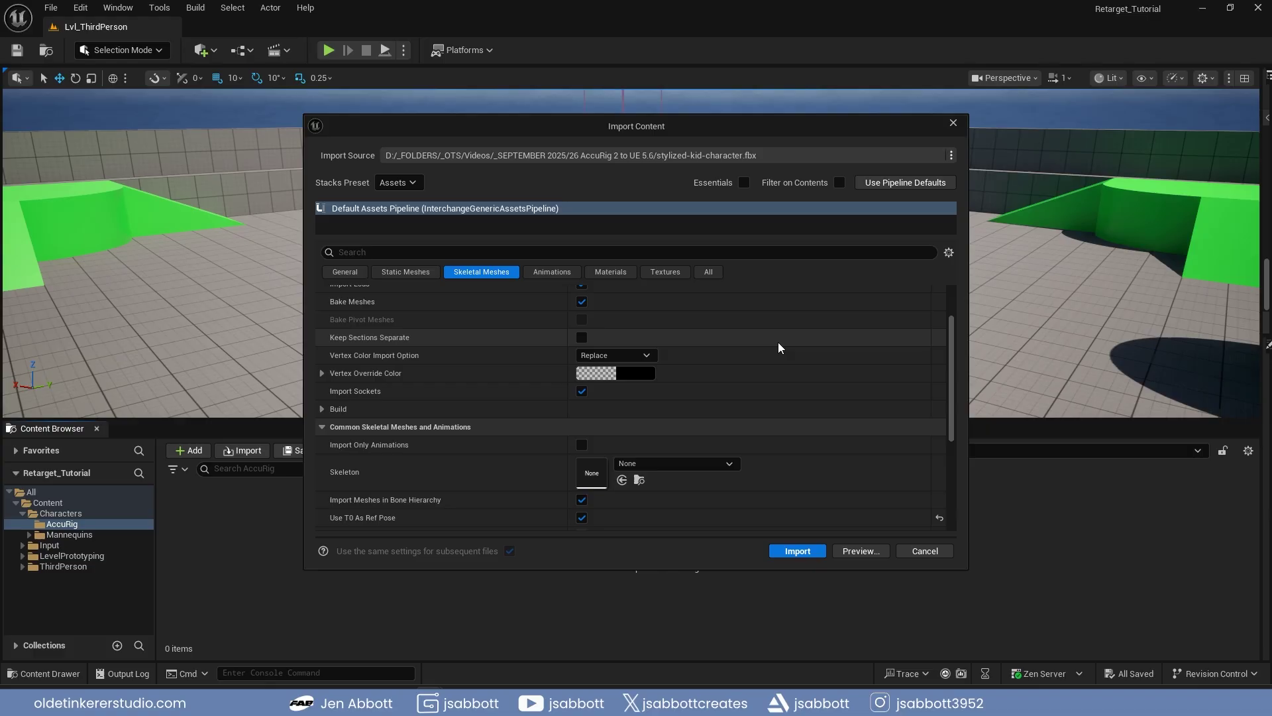
{"action": "scroll", "coordinate": [779, 348], "scroll_direction": "down", "scroll_amount": 1}
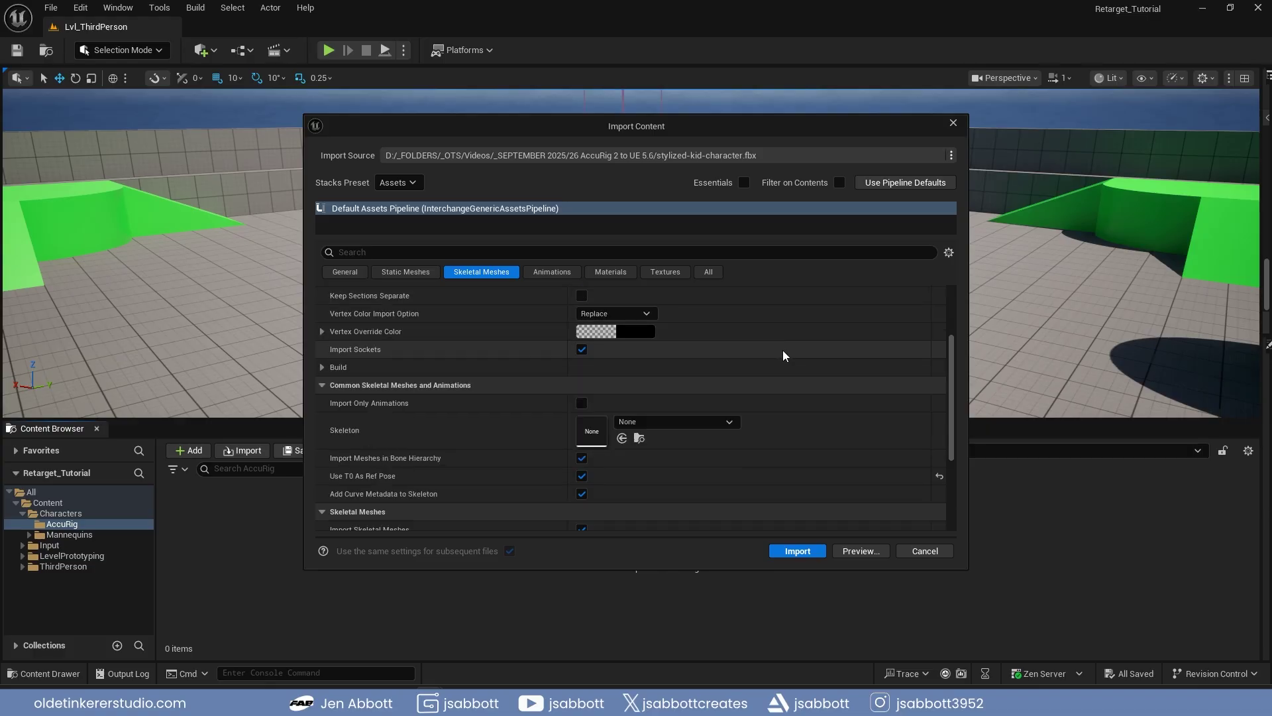
{"action": "scroll", "coordinate": [782, 350], "scroll_direction": "down", "scroll_amount": 2}
{"action": "left_click", "coordinate": [582, 412]}
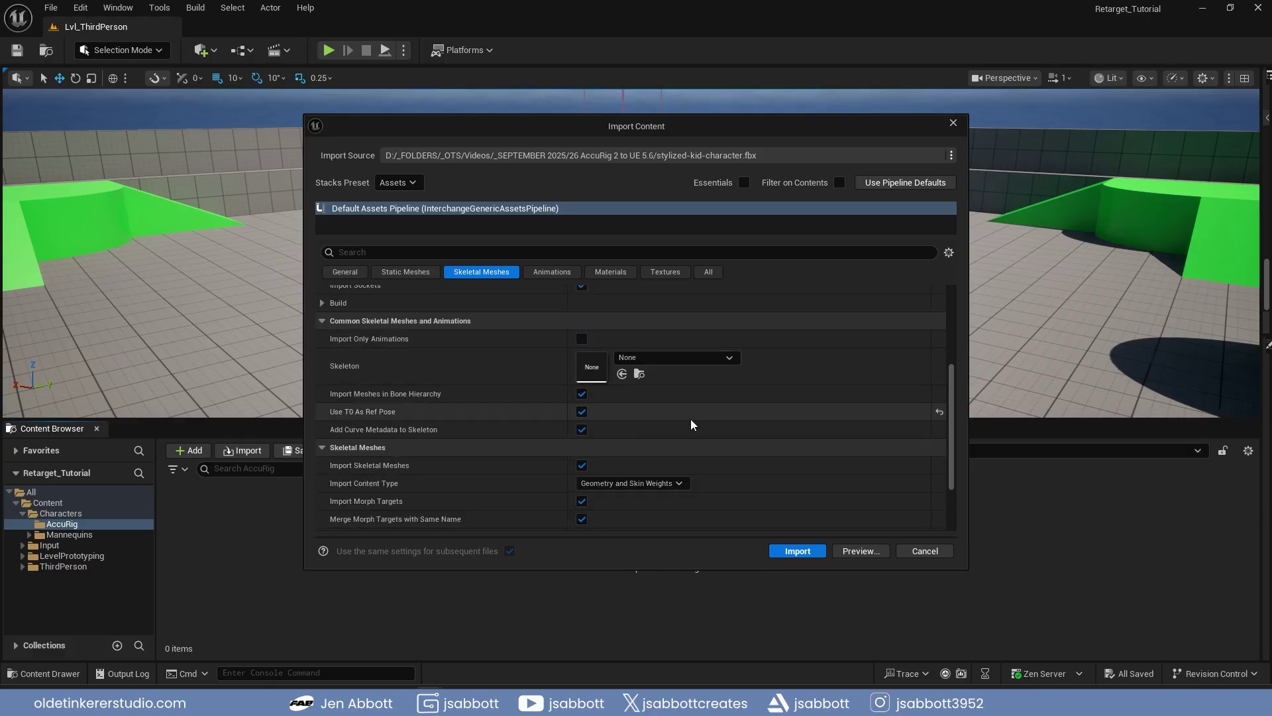
{"action": "scroll", "coordinate": [836, 392], "scroll_direction": "down", "scroll_amount": 1}
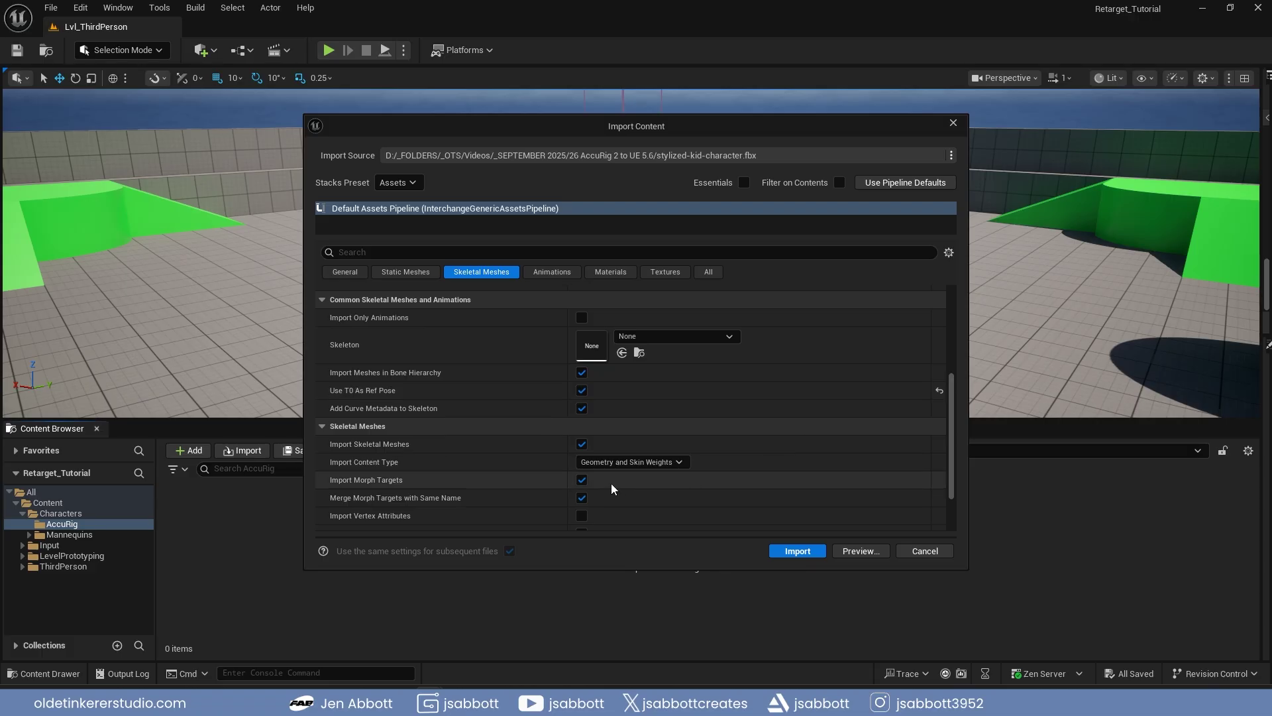
{"action": "scroll", "coordinate": [728, 394], "scroll_direction": "up", "scroll_amount": 6}
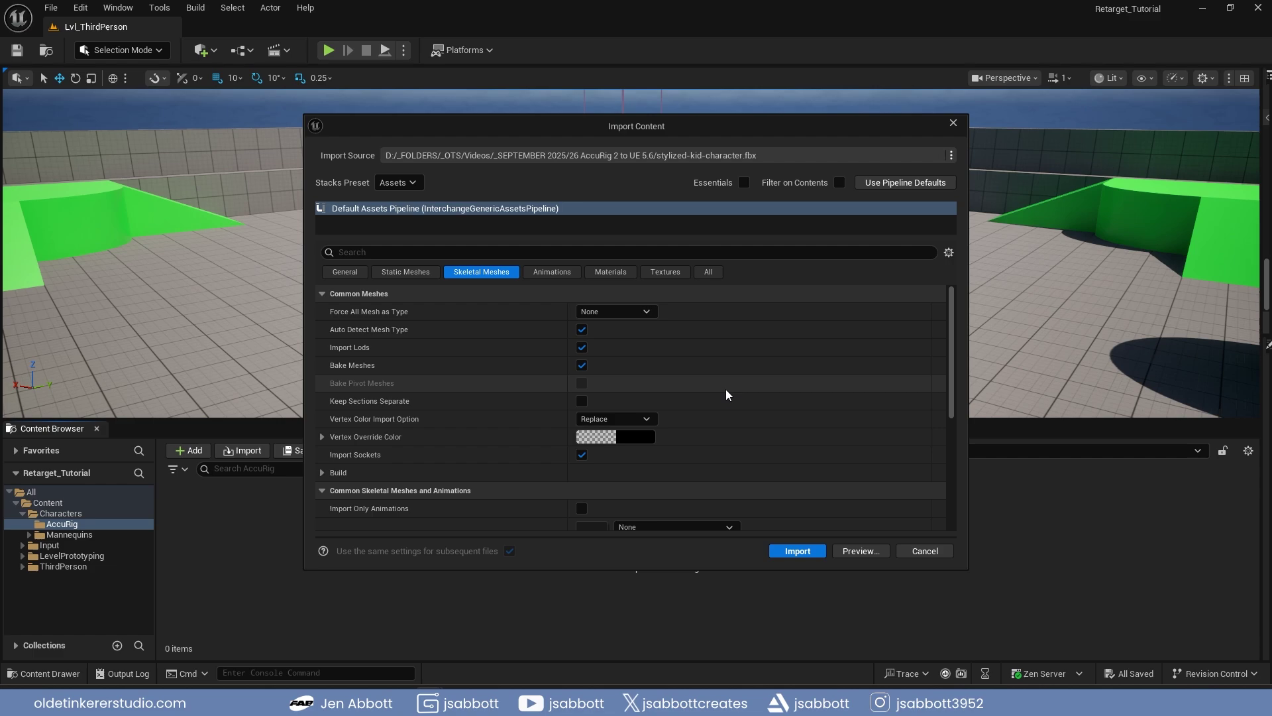
Set Offset Uniform Scale to 0.5 on the General tab and import.
{"action": "left_click", "coordinate": [344, 273]}
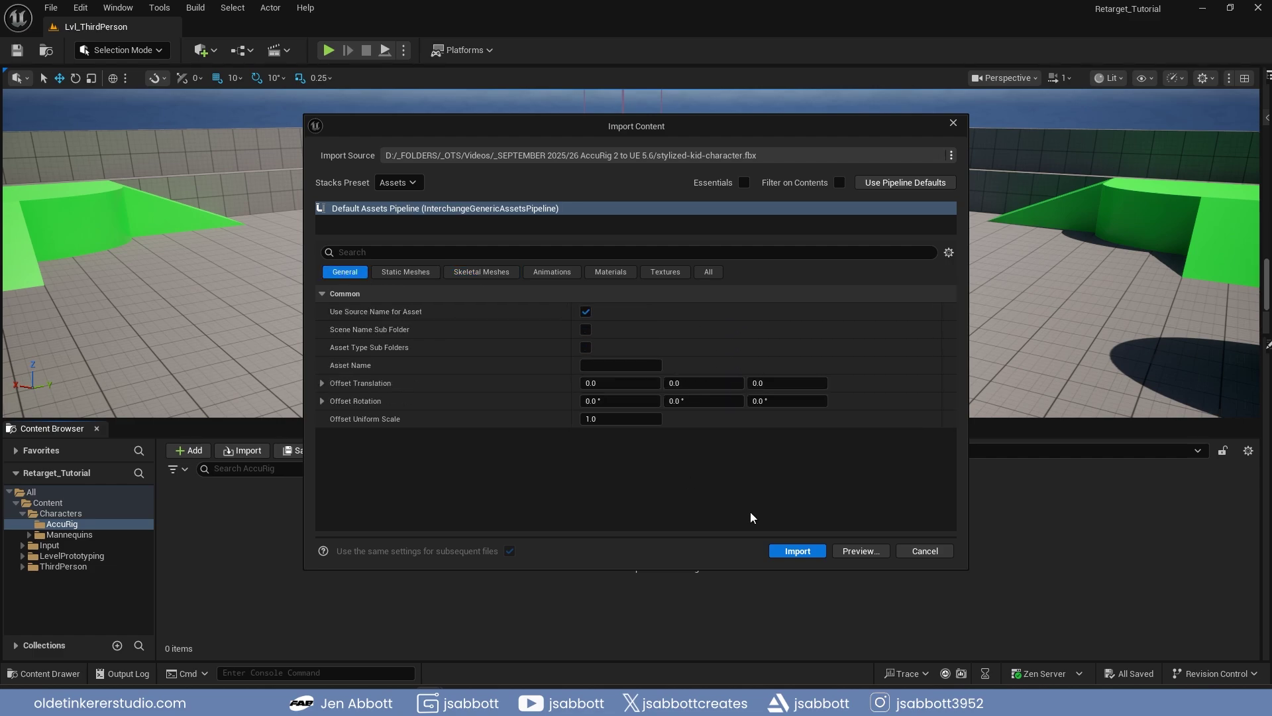
{"action": "left_click", "coordinate": [626, 421]}
{"action": "left_click", "coordinate": [799, 551]}
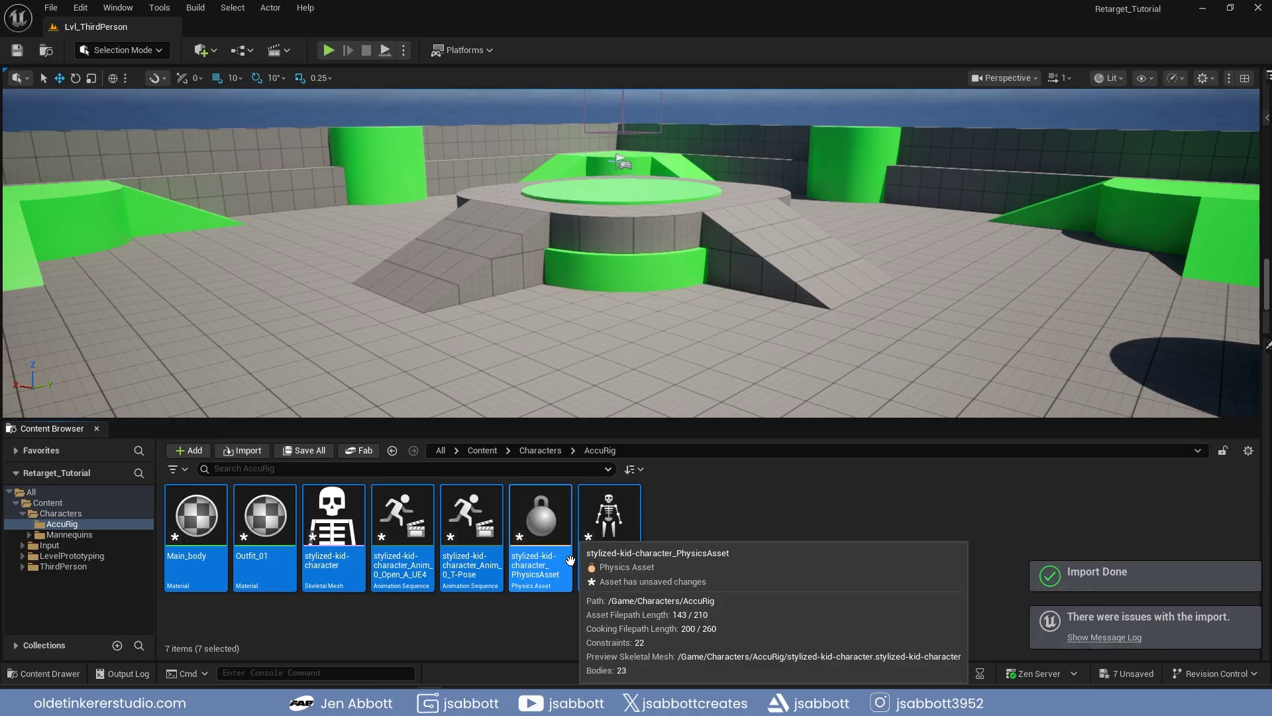
Create a Textures subfolder in AccuRig, then return and select the Main_body material.
{"action": "left_click", "coordinate": [757, 516]}
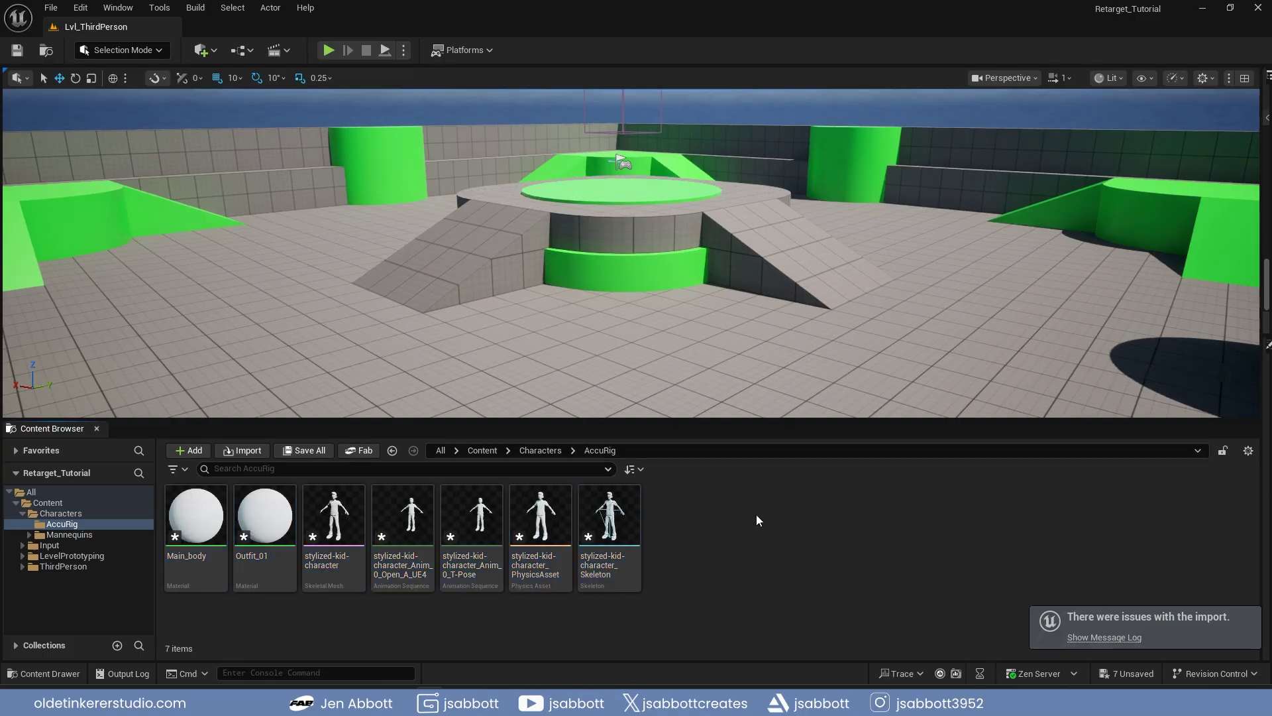
{"action": "right_click", "coordinate": [749, 532]}
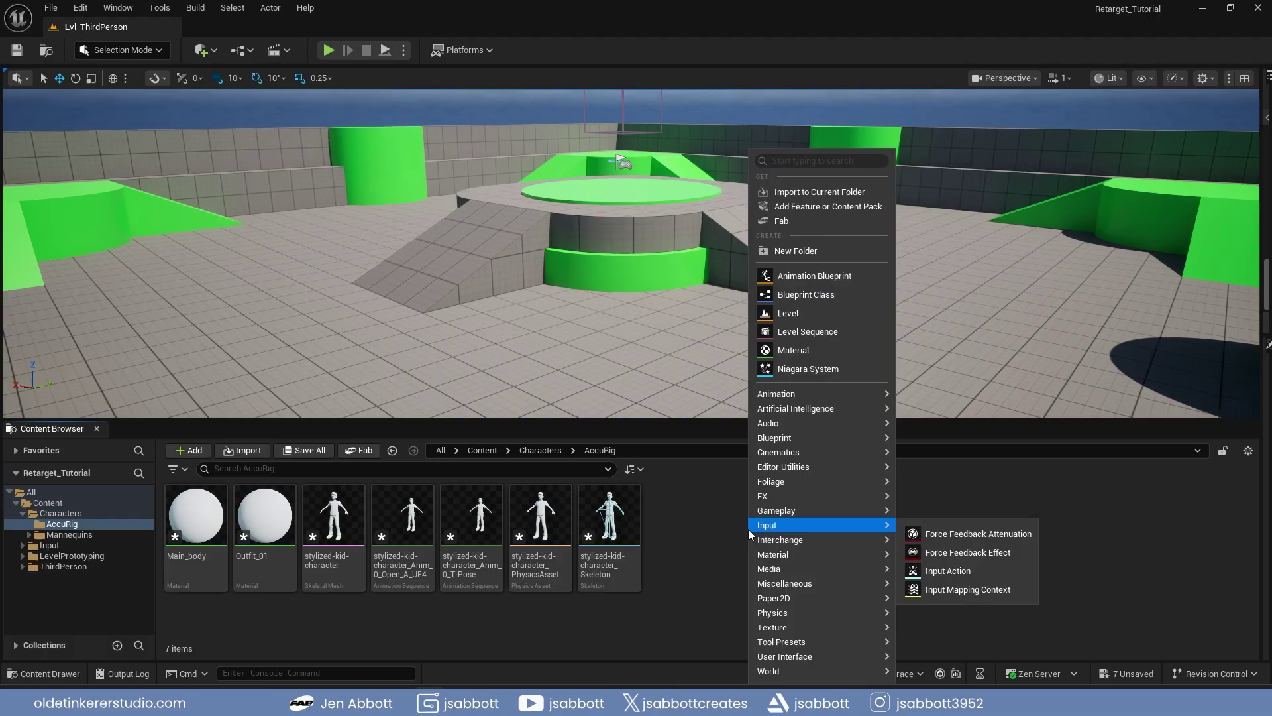
{"action": "left_click", "coordinate": [793, 252]}
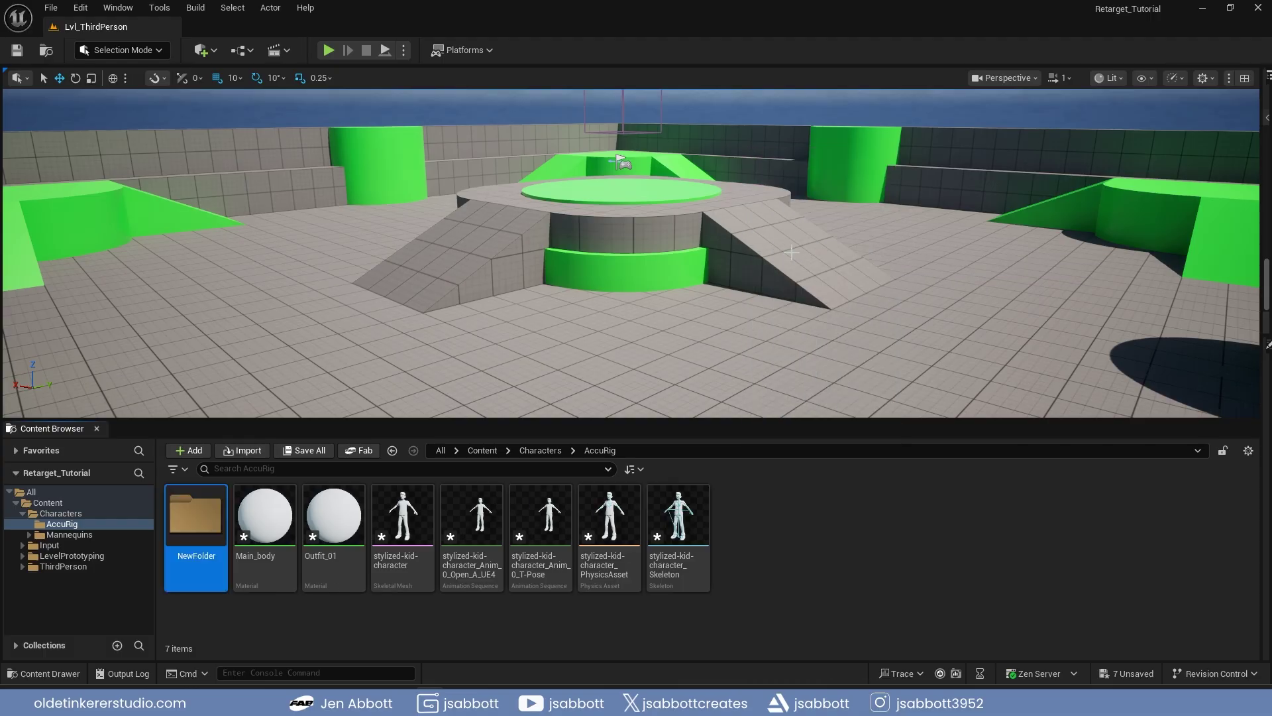
{"action": "type", "text": "Textures"}
{"action": "key", "text": "Return"}
{"action": "double_click", "coordinate": [197, 527]}
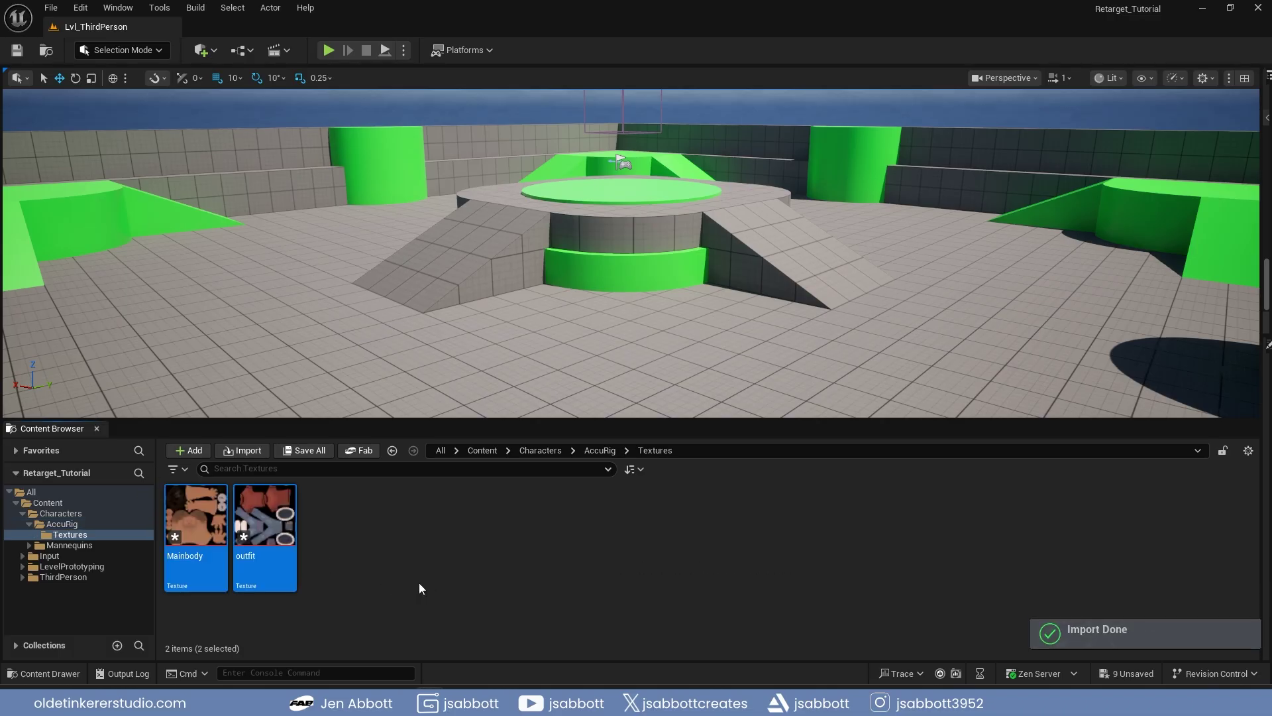
{"action": "left_click", "coordinate": [61, 523]}
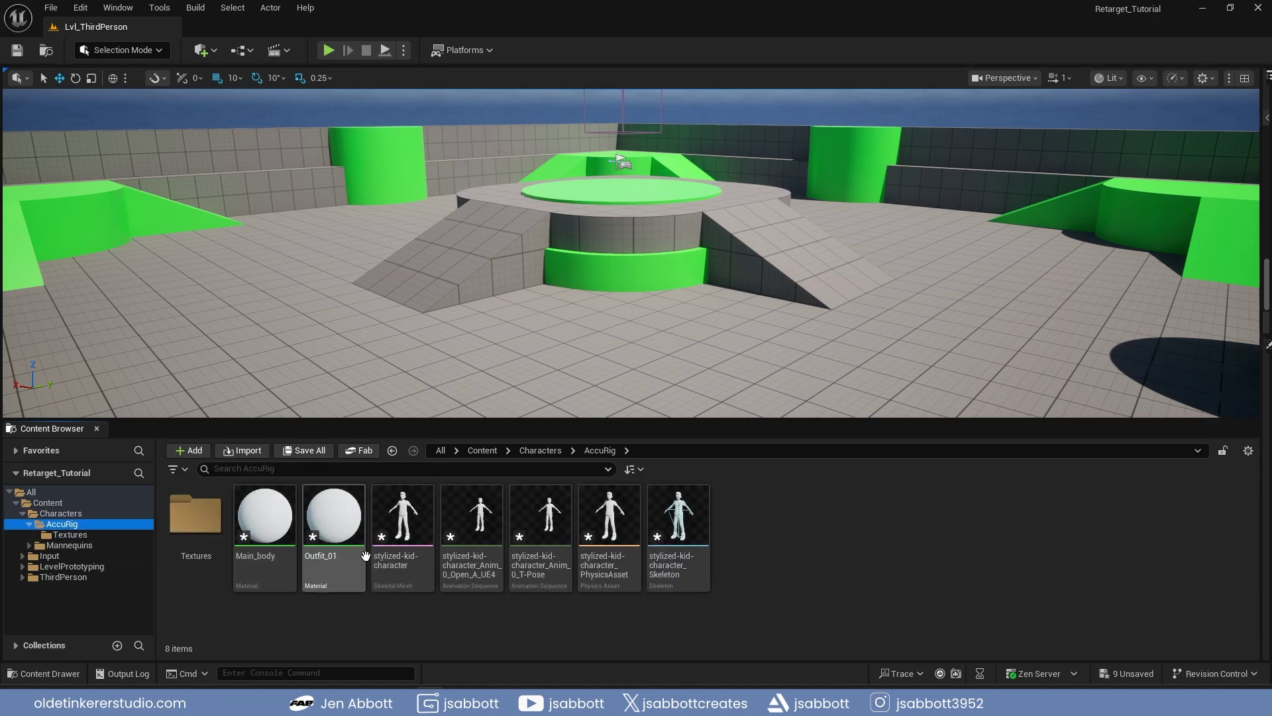
{"action": "left_click", "coordinate": [267, 528]}
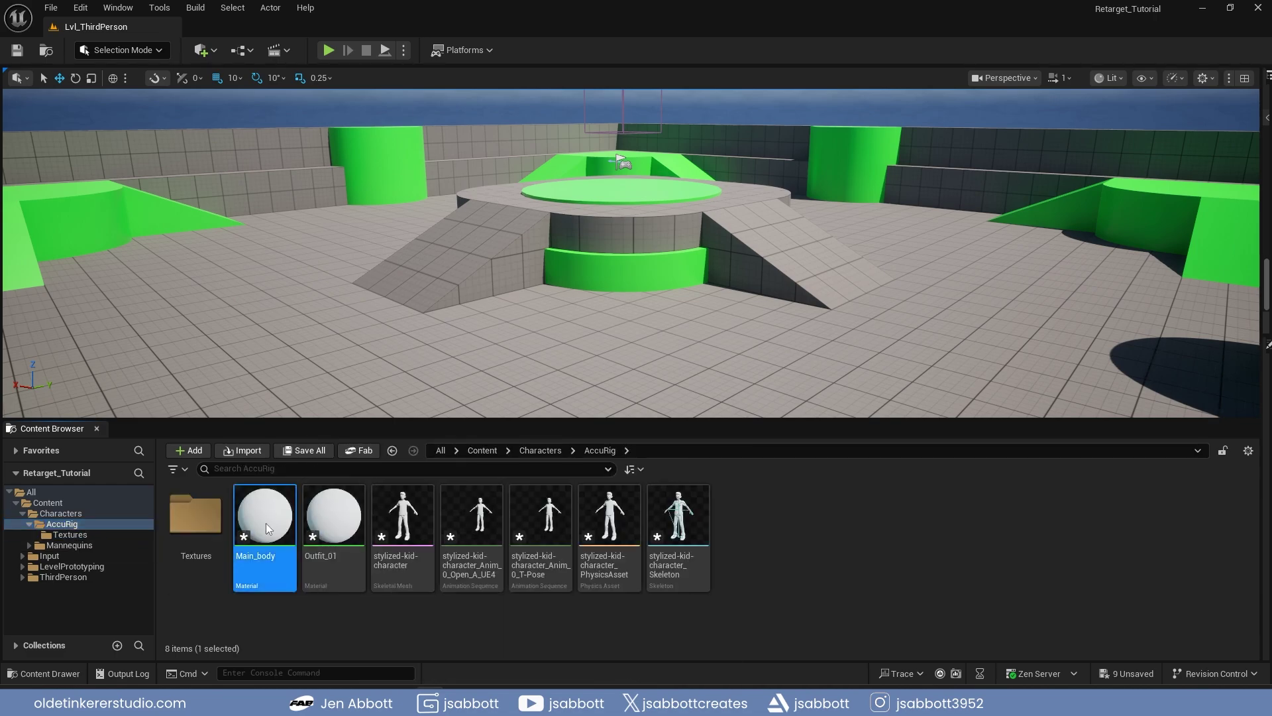
Open the Main_body material and delete its constant and PhongToMetalRoughness nodes.
{"action": "double_click", "coordinate": [265, 523]}
{"action": "left_click_drag", "start_coordinate": [475, 122], "coordinate": [239, 27]}
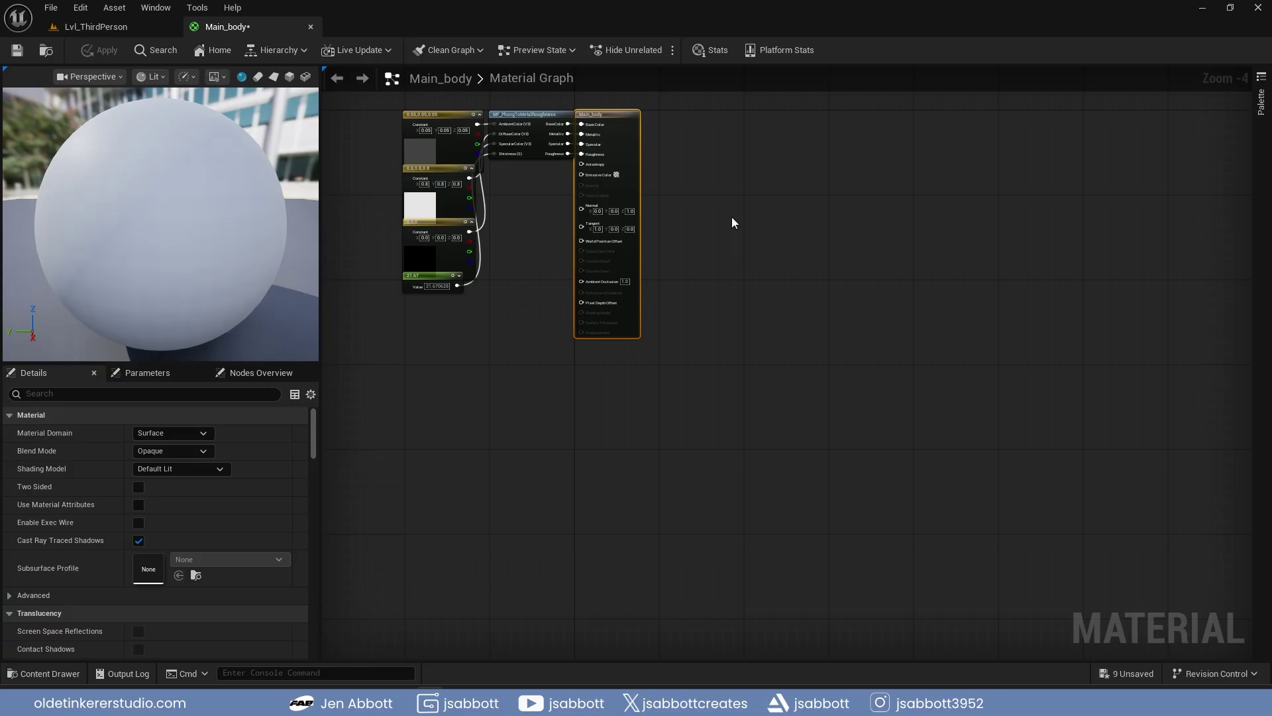
{"action": "right_click_drag", "start_coordinate": [720, 196], "coordinate": [1012, 317]}
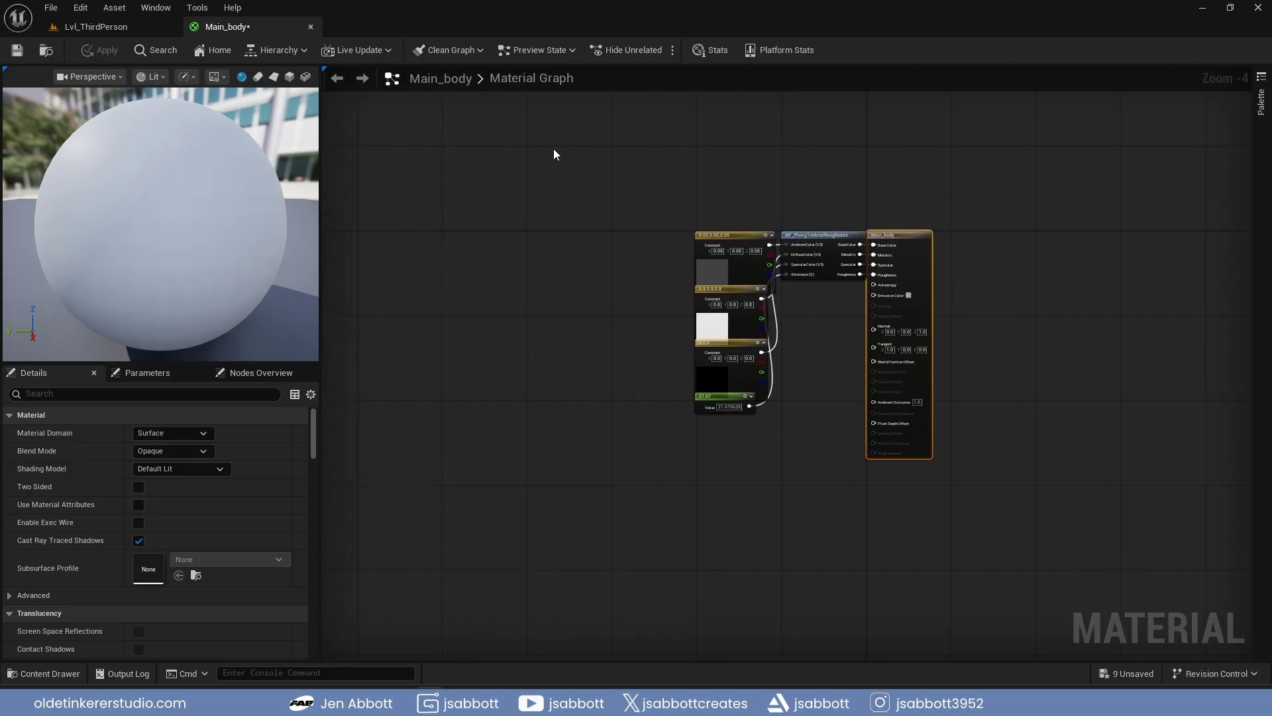
{"action": "left_click_drag", "start_coordinate": [554, 151], "coordinate": [825, 411]}
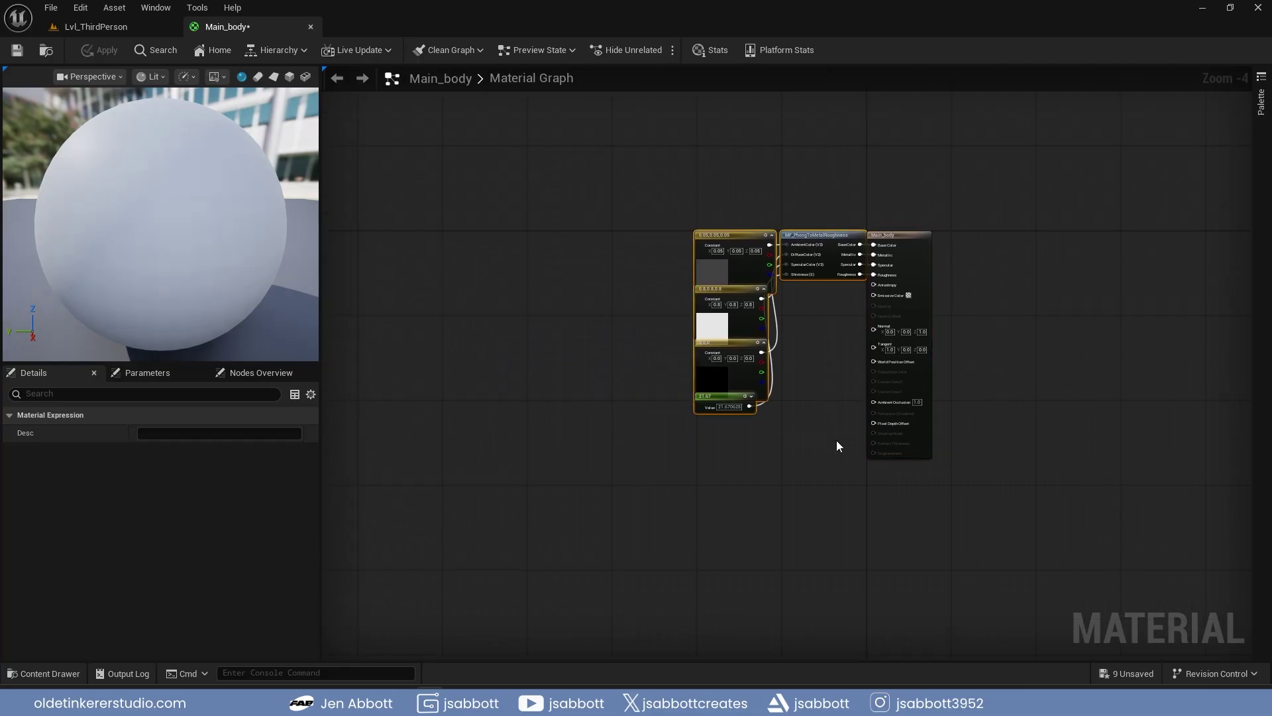
{"action": "key", "text": "Delete"}
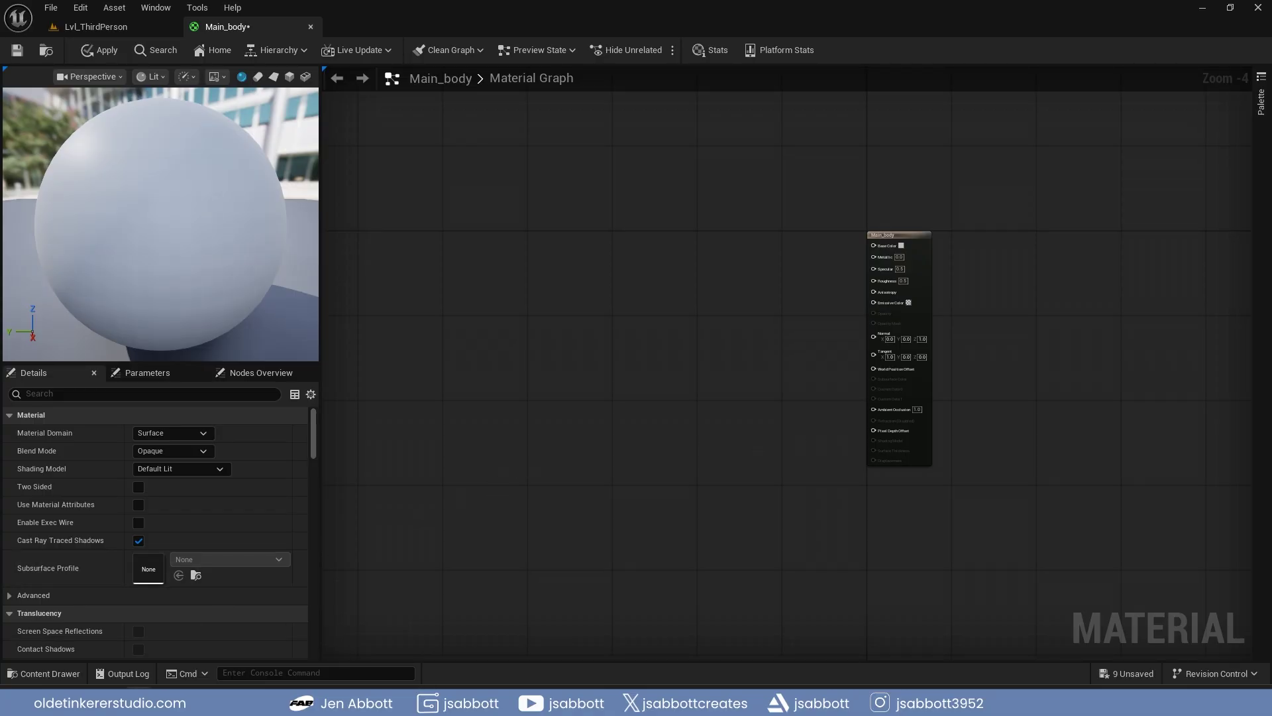
Add the Mainbody texture from AccuRig's Textures folder as Base Color and apply the change.
{"action": "left_click", "coordinate": [51, 673]}
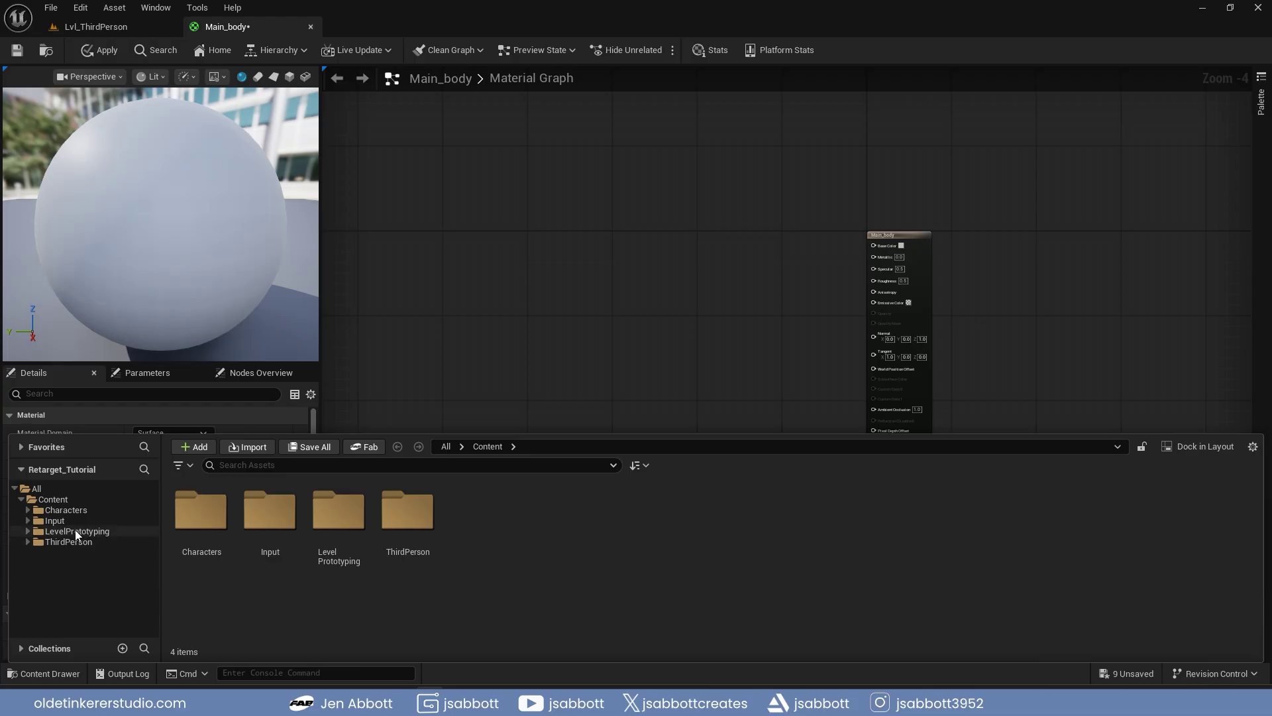
{"action": "left_click", "coordinate": [27, 511]}
{"action": "left_click", "coordinate": [60, 521]}
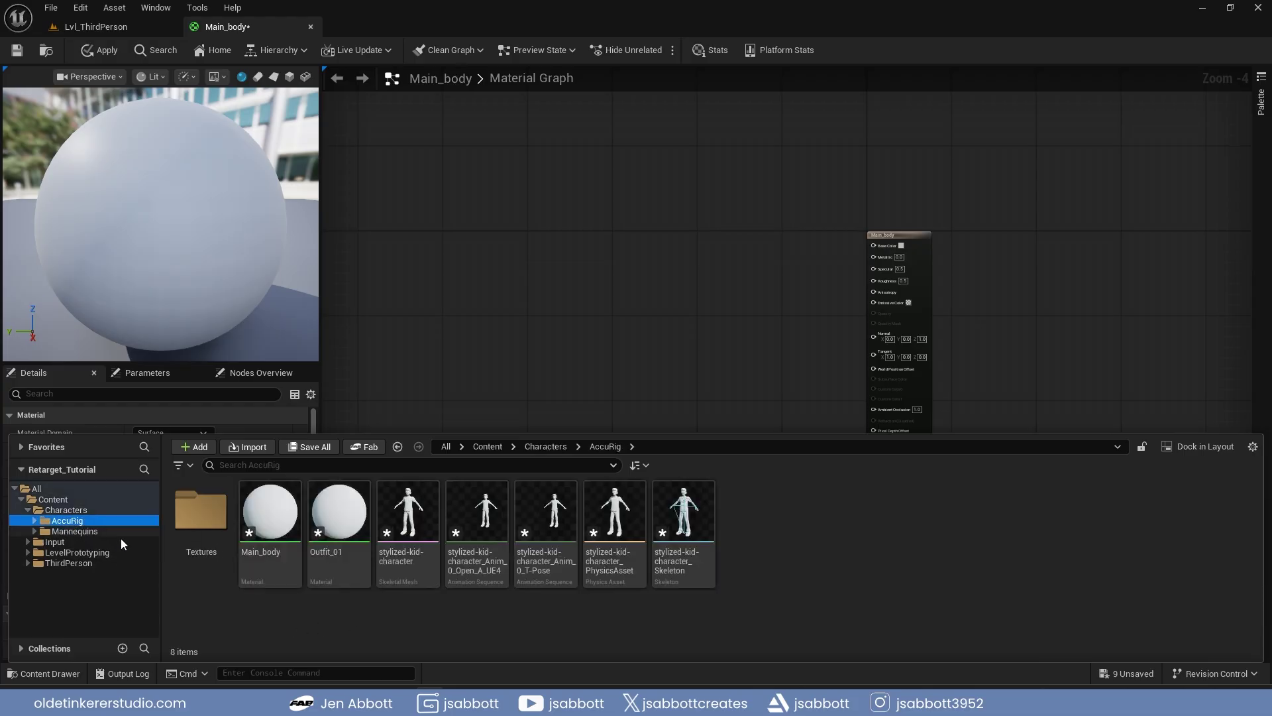
{"action": "double_click", "coordinate": [202, 511]}
{"action": "left_click", "coordinate": [208, 514]}
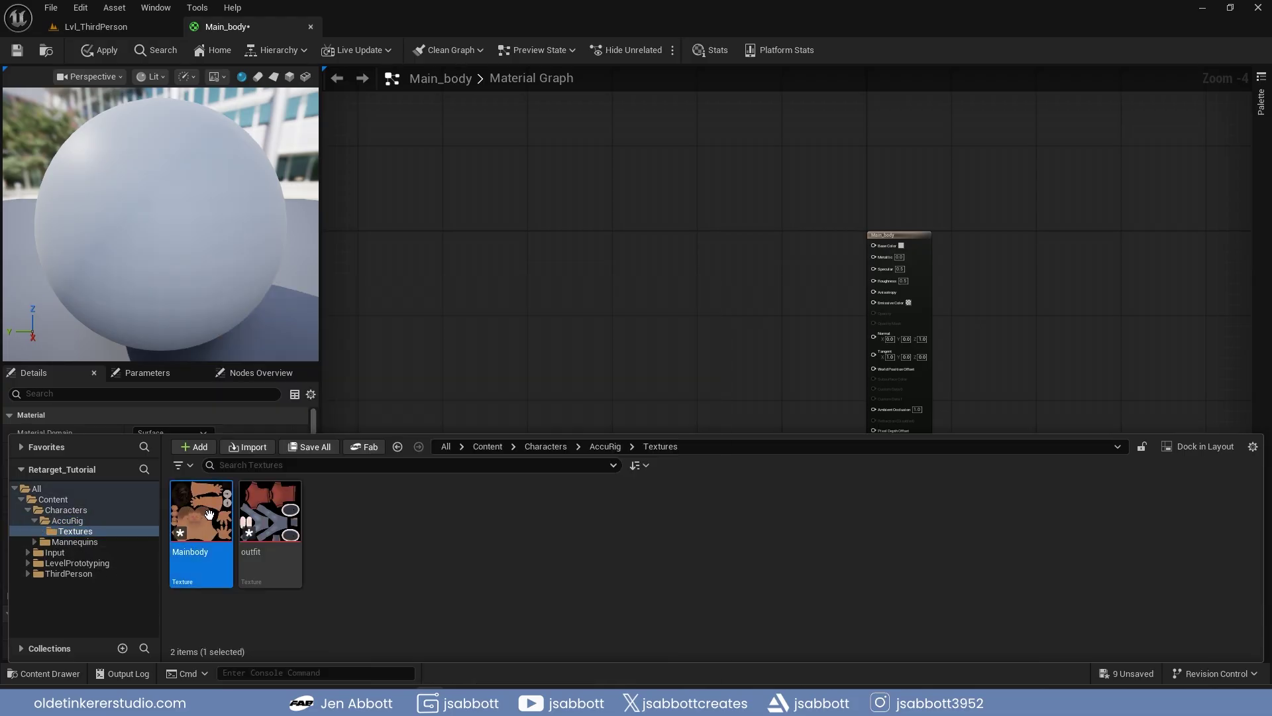
{"action": "left_click_drag", "start_coordinate": [208, 515], "coordinate": [1006, 241]}
{"action": "scroll", "coordinate": [745, 246], "scroll_direction": "up", "scroll_amount": 4}
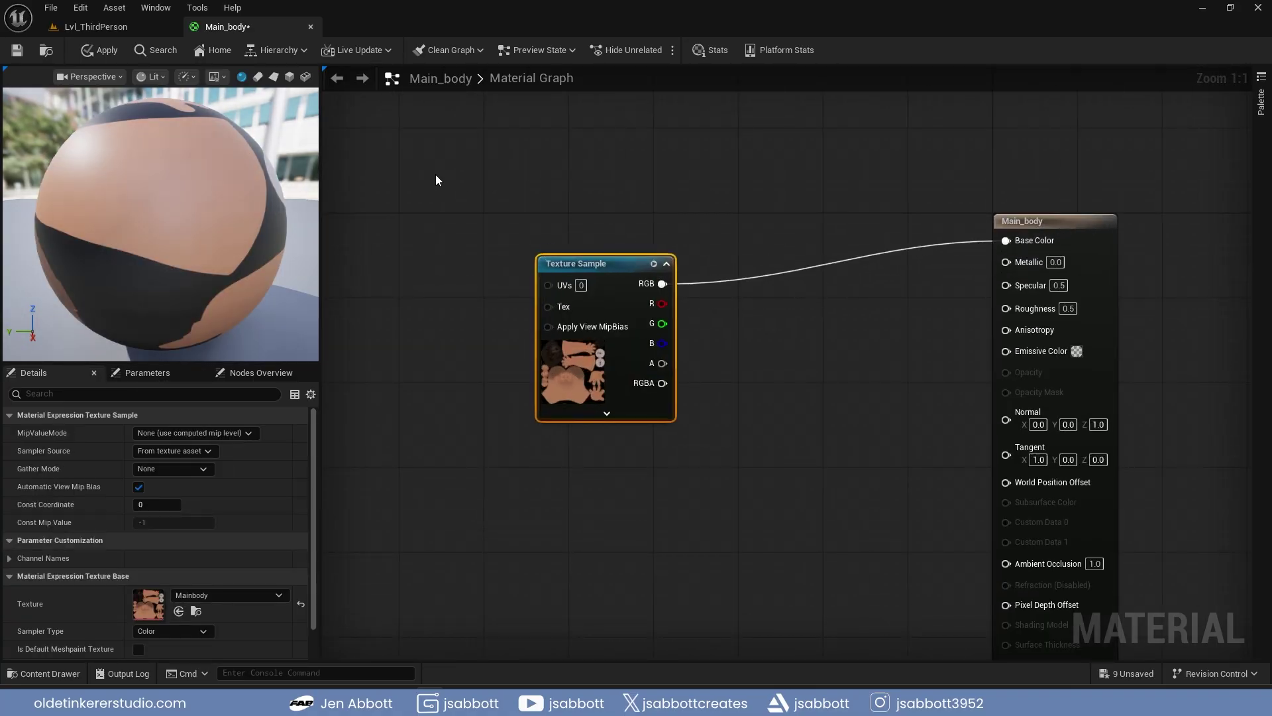
{"action": "left_click", "coordinate": [104, 51]}
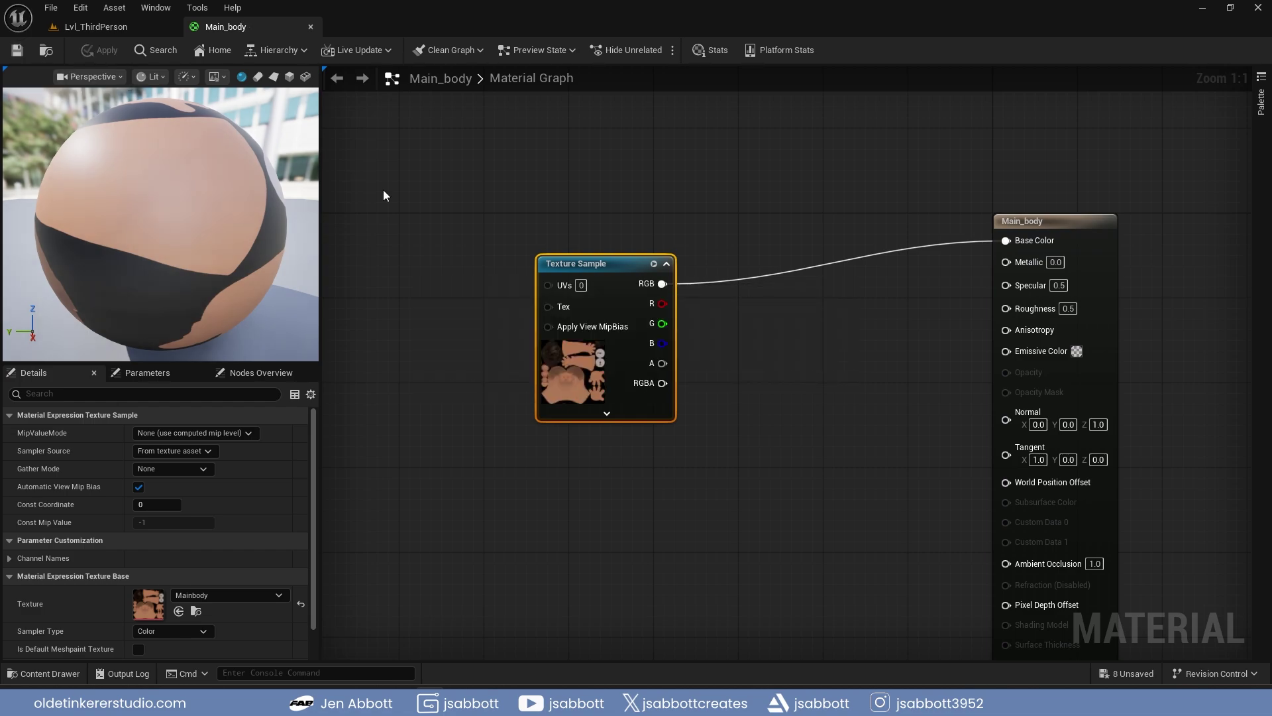
Open the Outfit_01 material and delete its constant and MF_Phong nodes.
{"action": "left_click", "coordinate": [311, 26]}
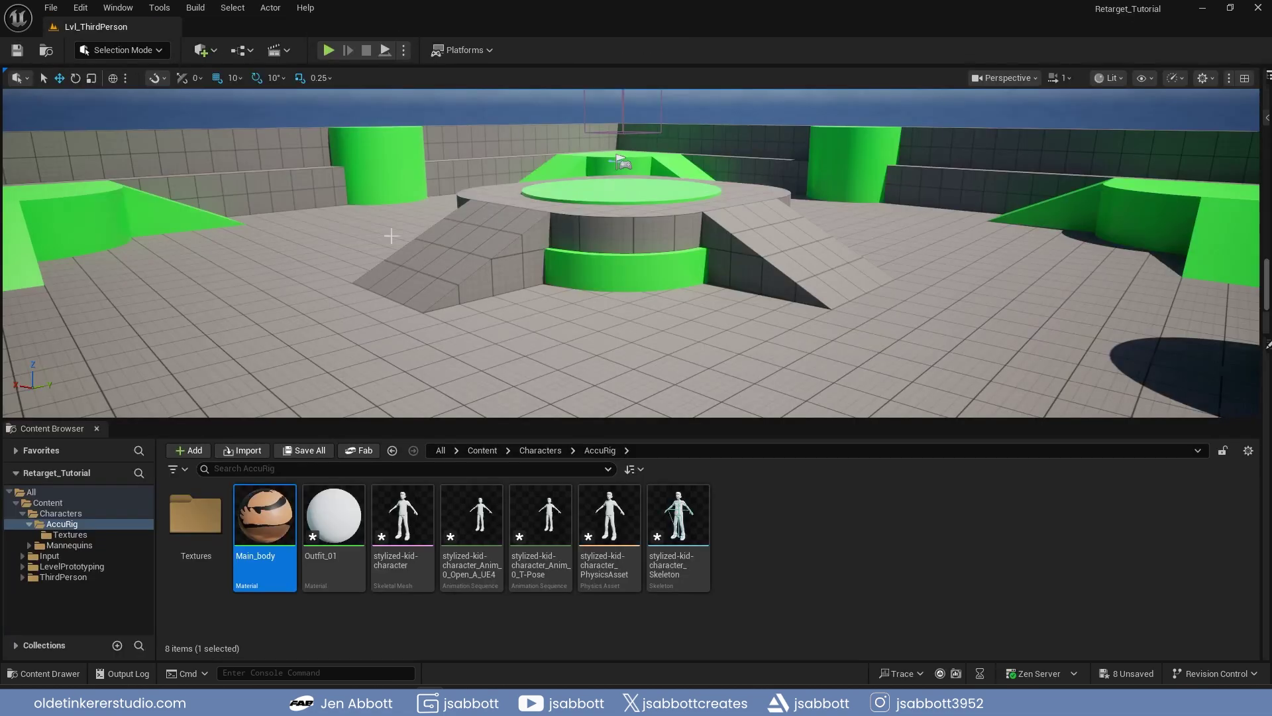
{"action": "left_click", "coordinate": [334, 521]}
{"action": "double_click", "coordinate": [335, 521]}
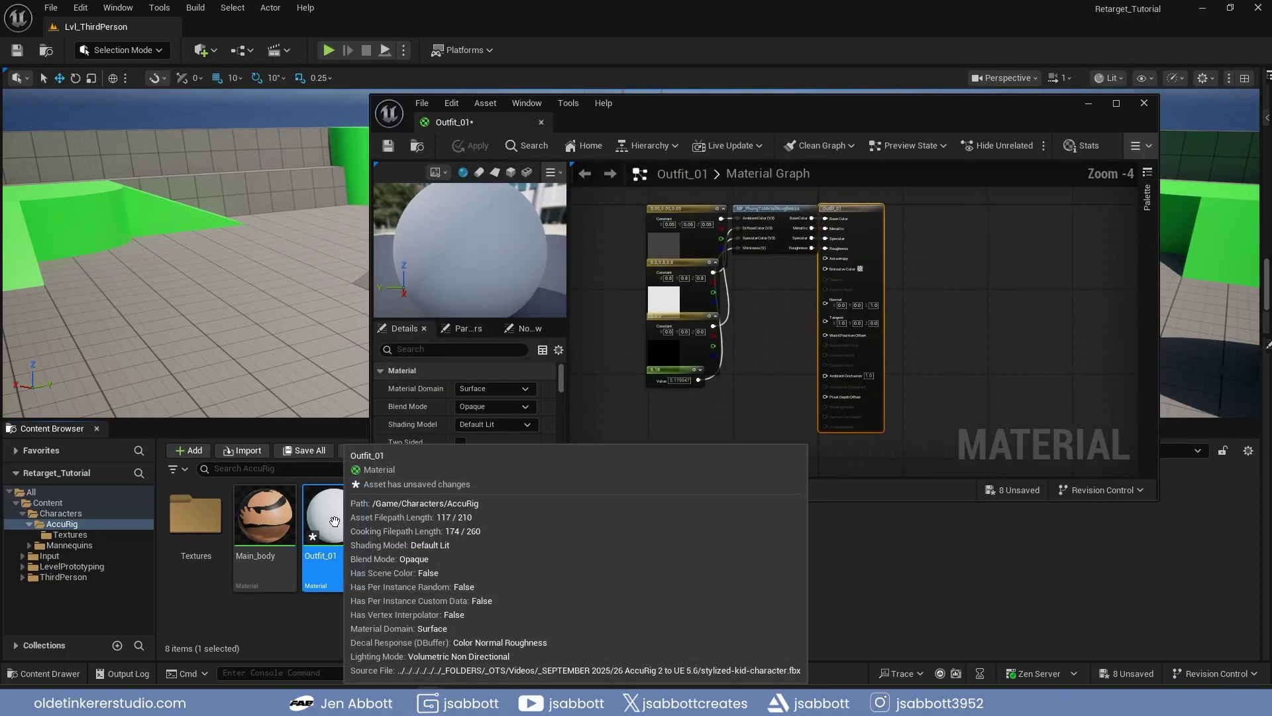
{"action": "left_click_drag", "start_coordinate": [430, 124], "coordinate": [297, 33]}
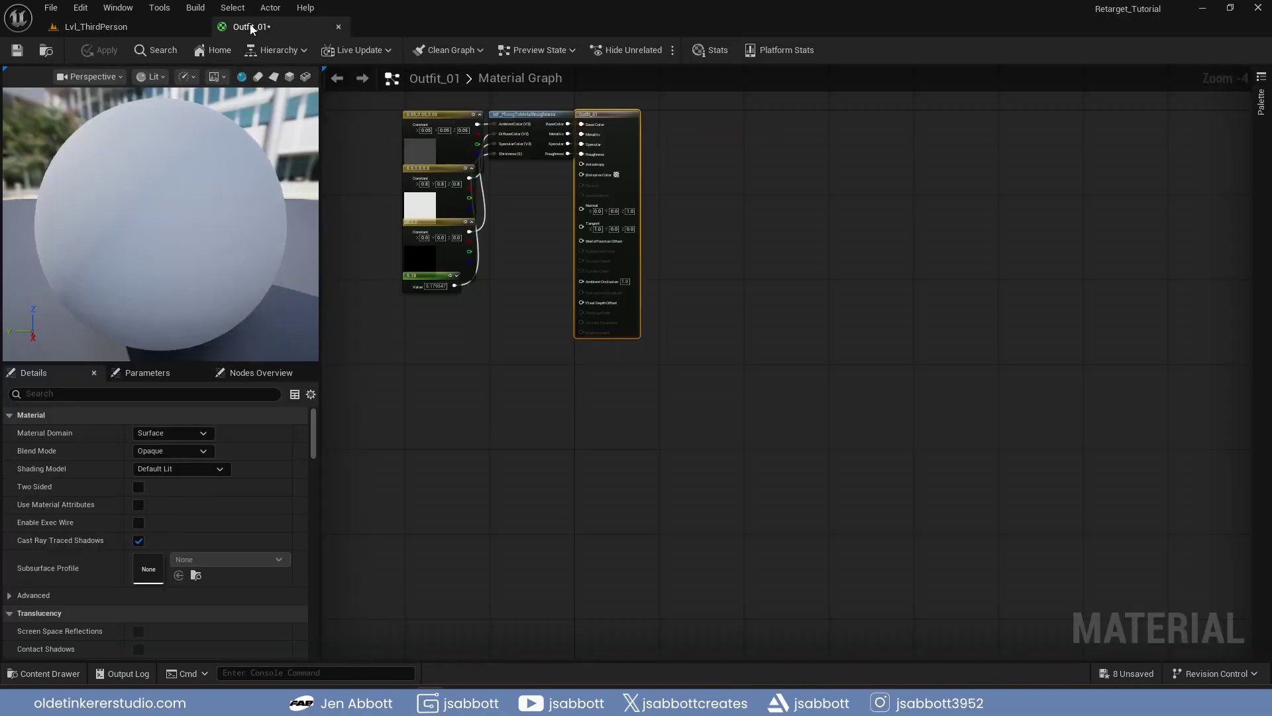
{"action": "key", "text": "Home"}
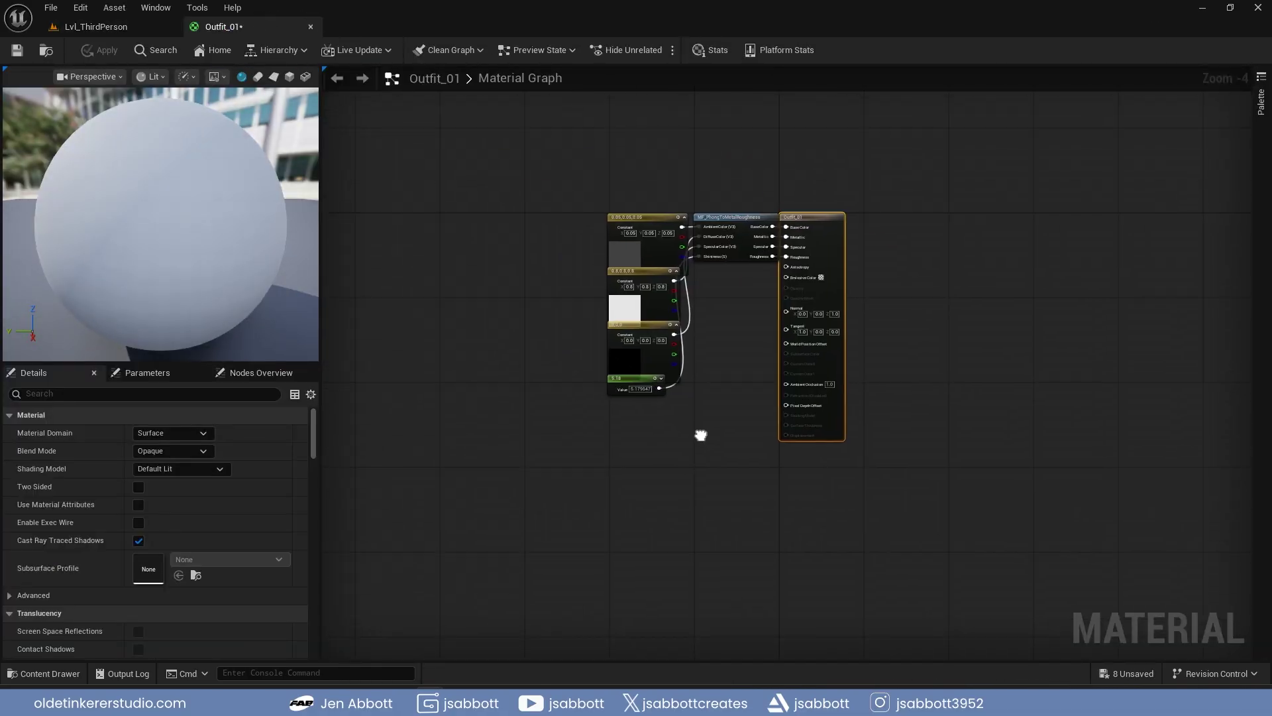
{"action": "scroll", "coordinate": [566, 275], "scroll_direction": "up", "scroll_amount": 3}
{"action": "left_click_drag", "start_coordinate": [573, 193], "coordinate": [940, 556]}
{"action": "key", "text": "Delete"}
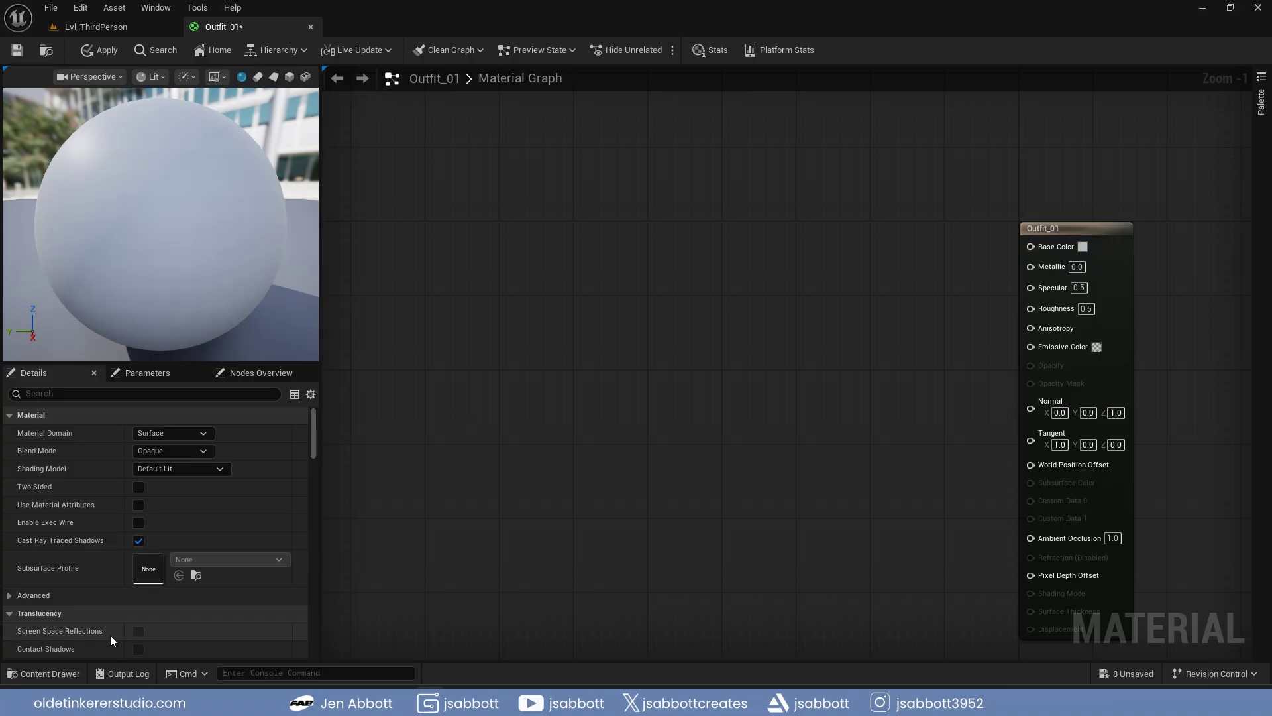
Wire the outfit texture's RGB into Base Color, apply, and close the editor.
{"action": "left_click", "coordinate": [30, 674]}
{"action": "left_click_drag", "start_coordinate": [278, 570], "coordinate": [819, 251]}
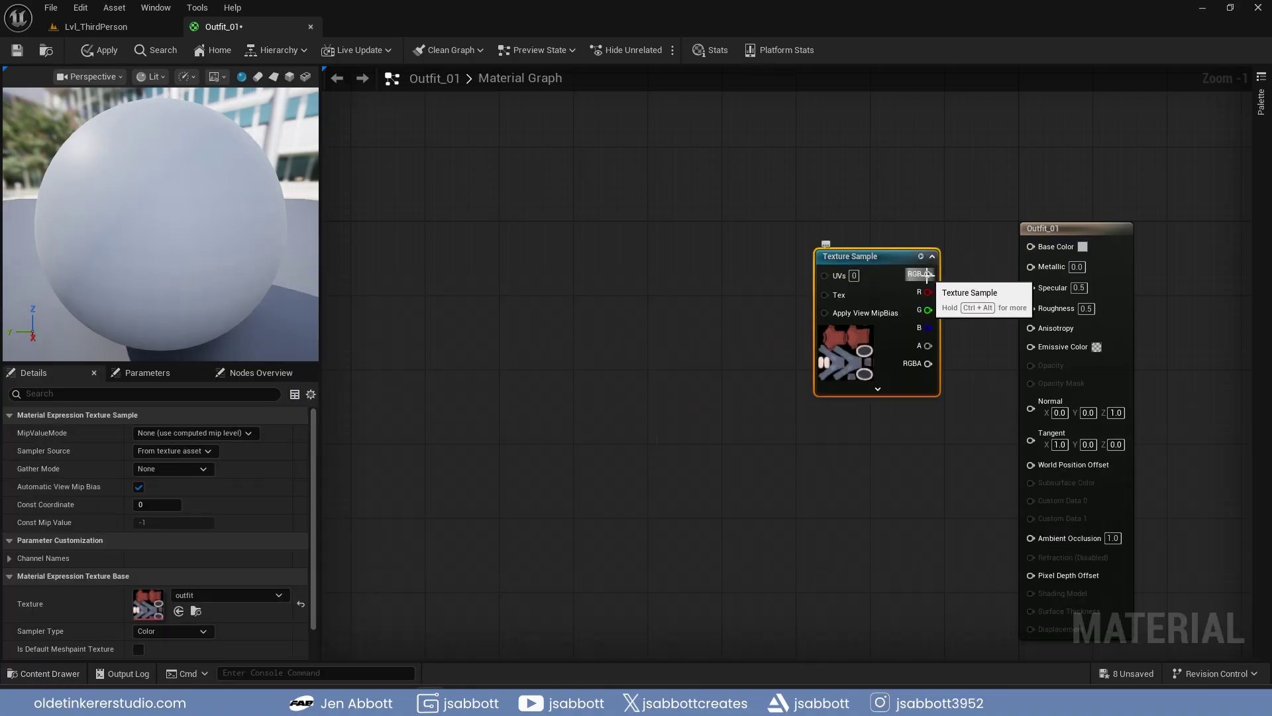
{"action": "left_click_drag", "start_coordinate": [928, 274], "coordinate": [1031, 246]}
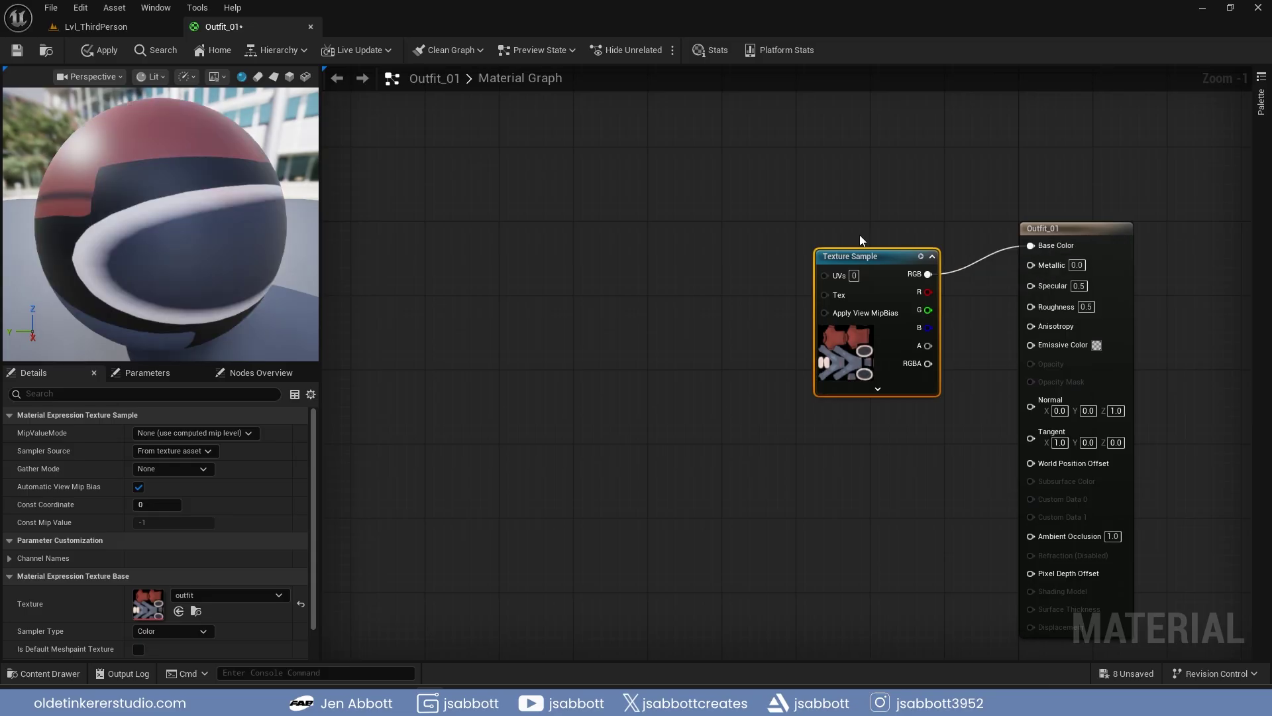
{"action": "left_click", "coordinate": [96, 50]}
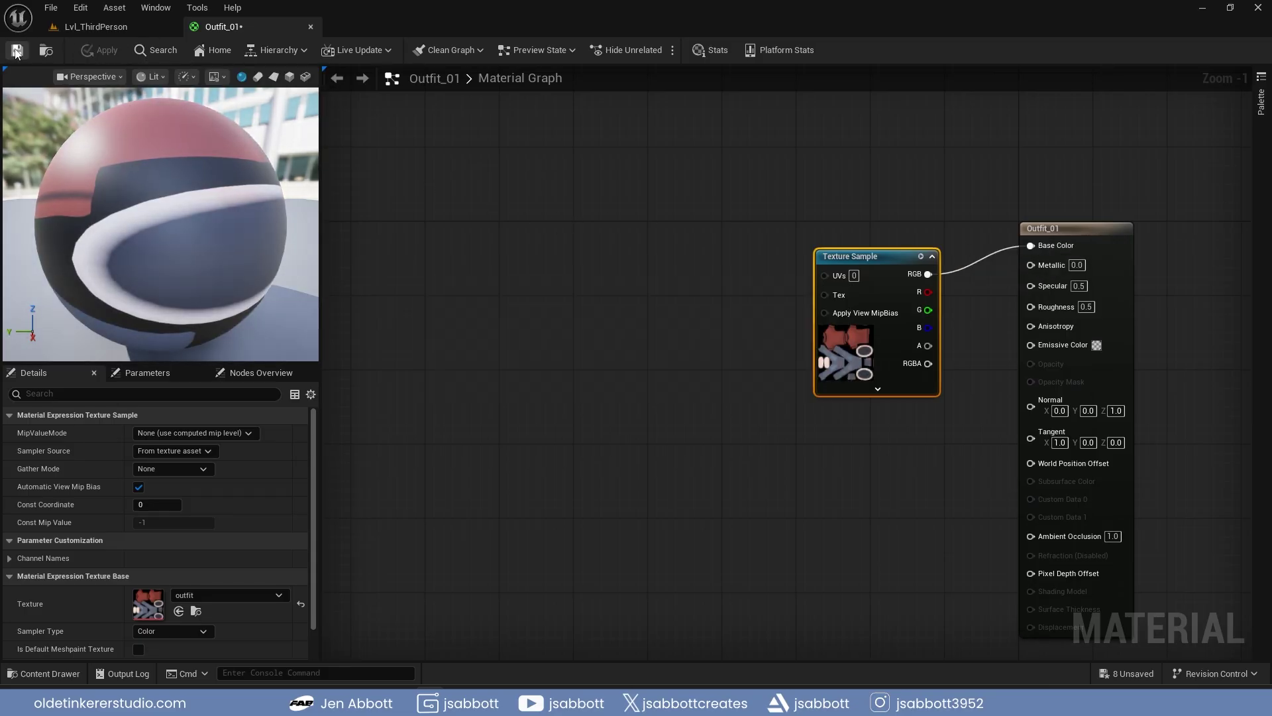
{"action": "left_click", "coordinate": [311, 27]}
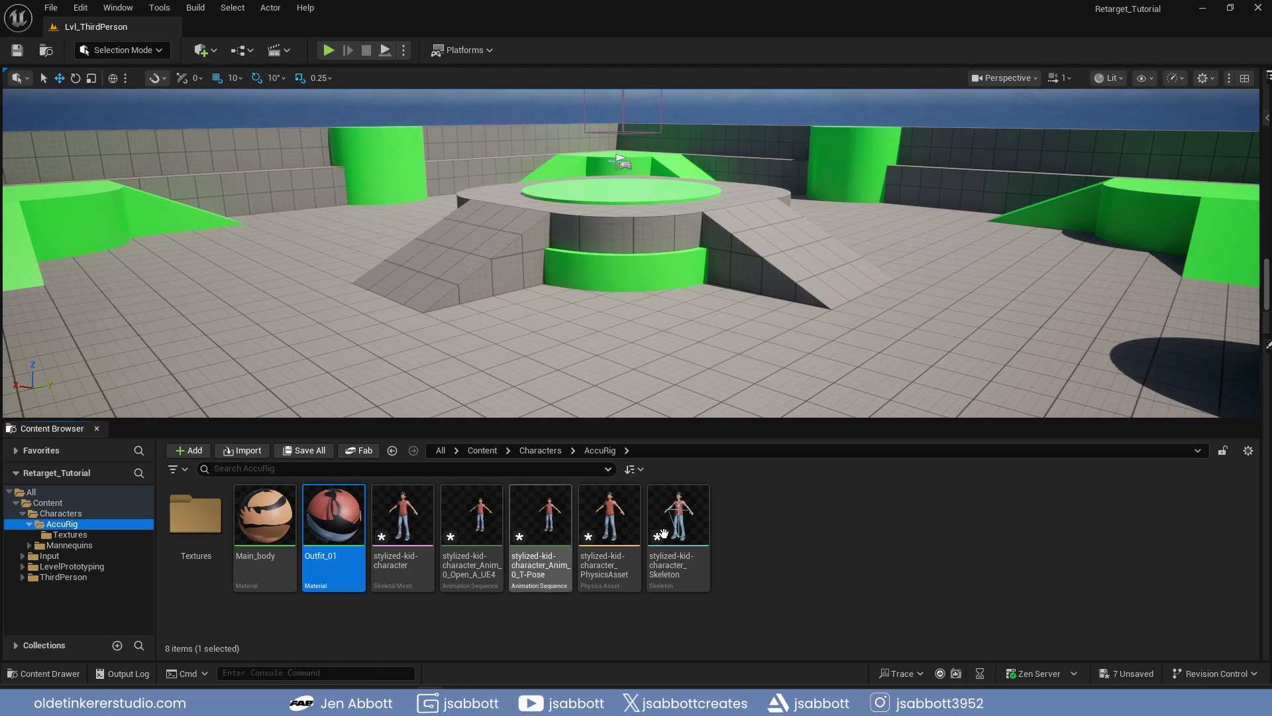
Create a new folder named Animations inside AccuRig.
{"action": "right_click", "coordinate": [796, 525]}
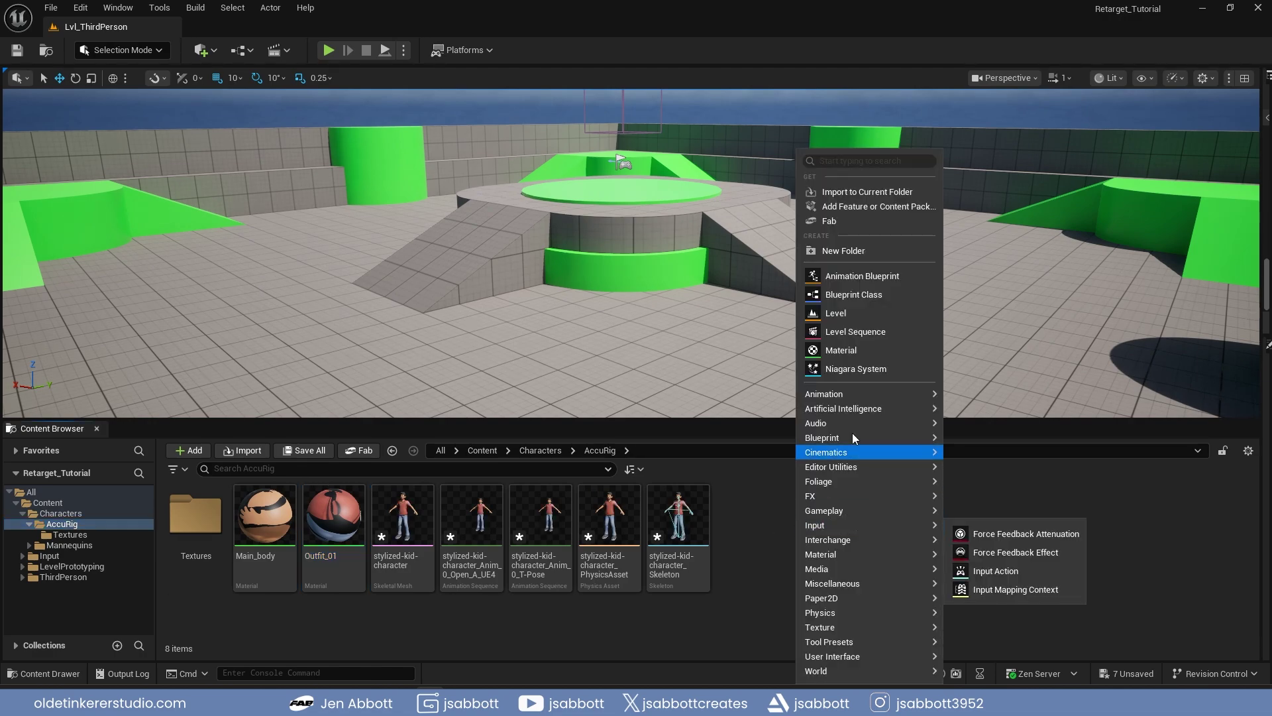
{"action": "left_click", "coordinate": [845, 251]}
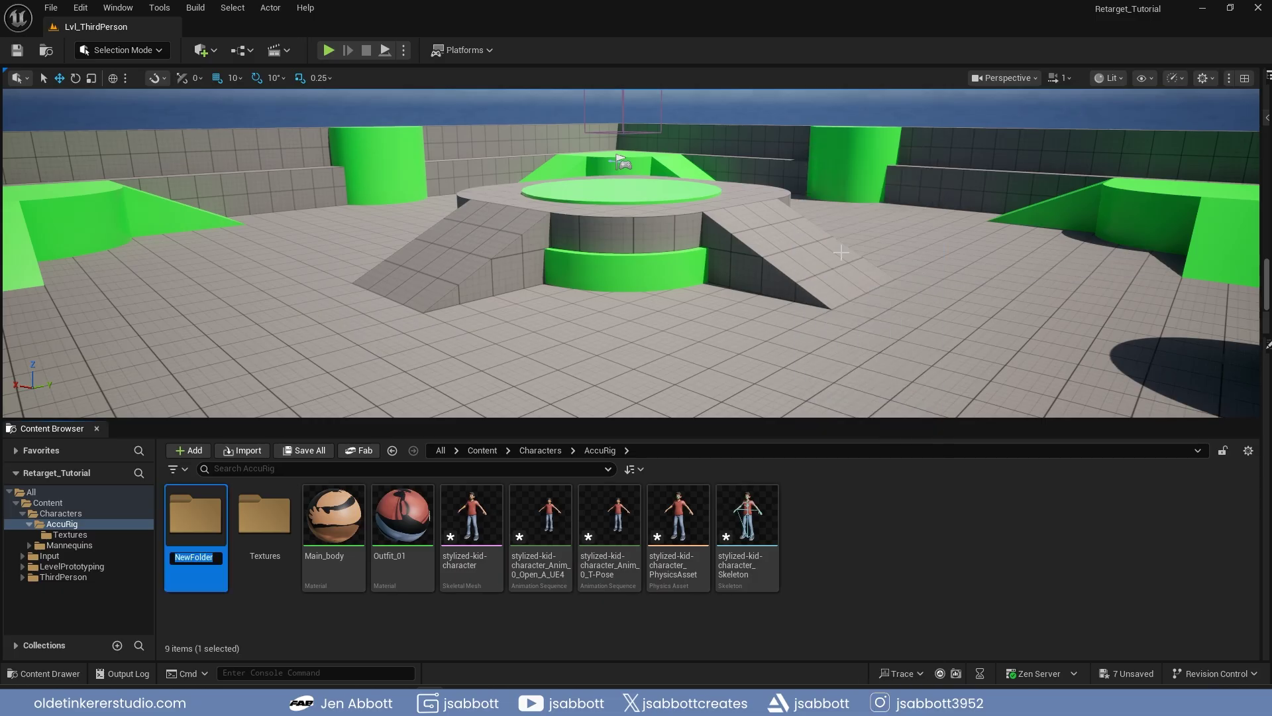
{"action": "type", "text": "Animations"}
{"action": "key", "text": "Return"}
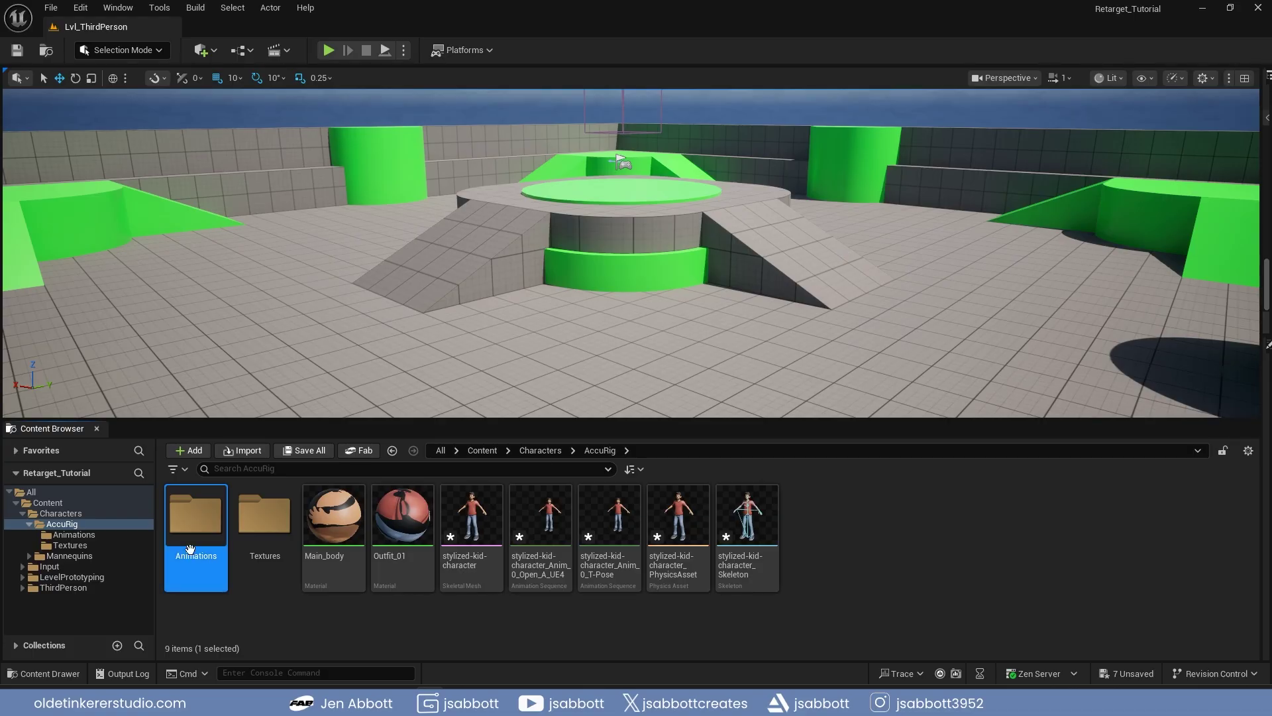
Browse to Mannequins > Anims > Unarmed and select BS_Idle_Walk_Run.
{"action": "left_click", "coordinate": [29, 556]}
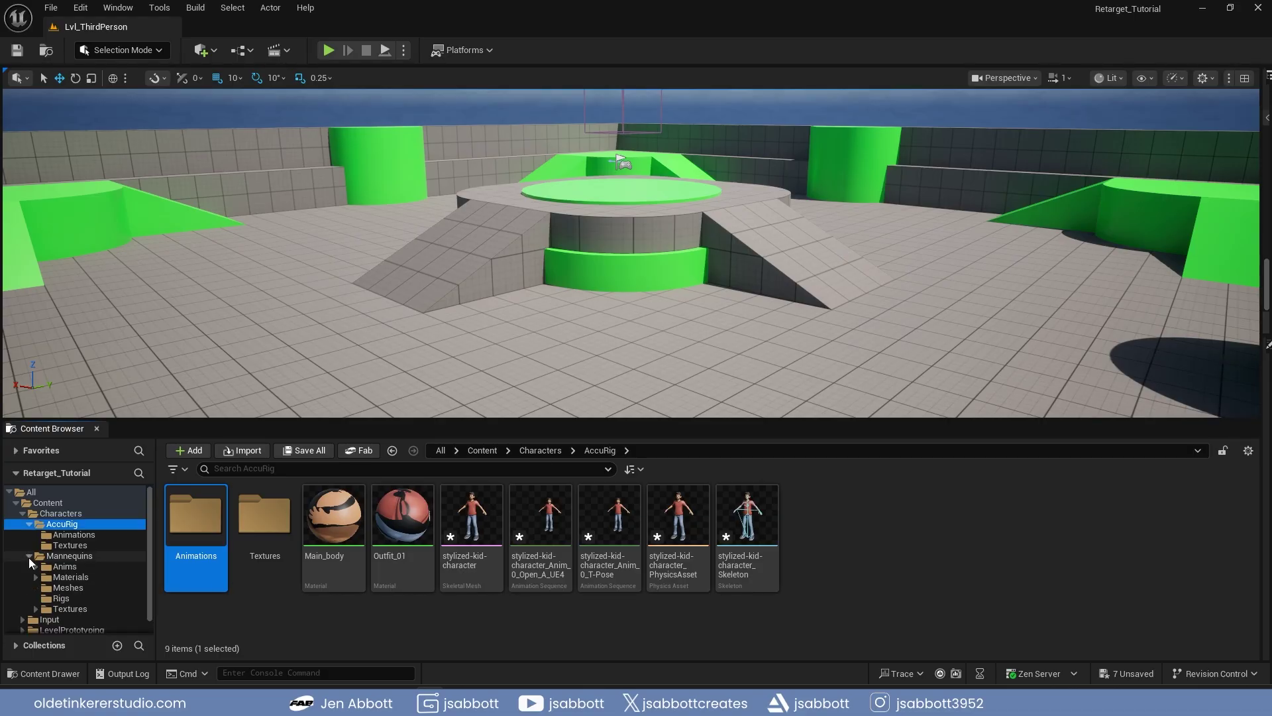
{"action": "left_click", "coordinate": [64, 567]}
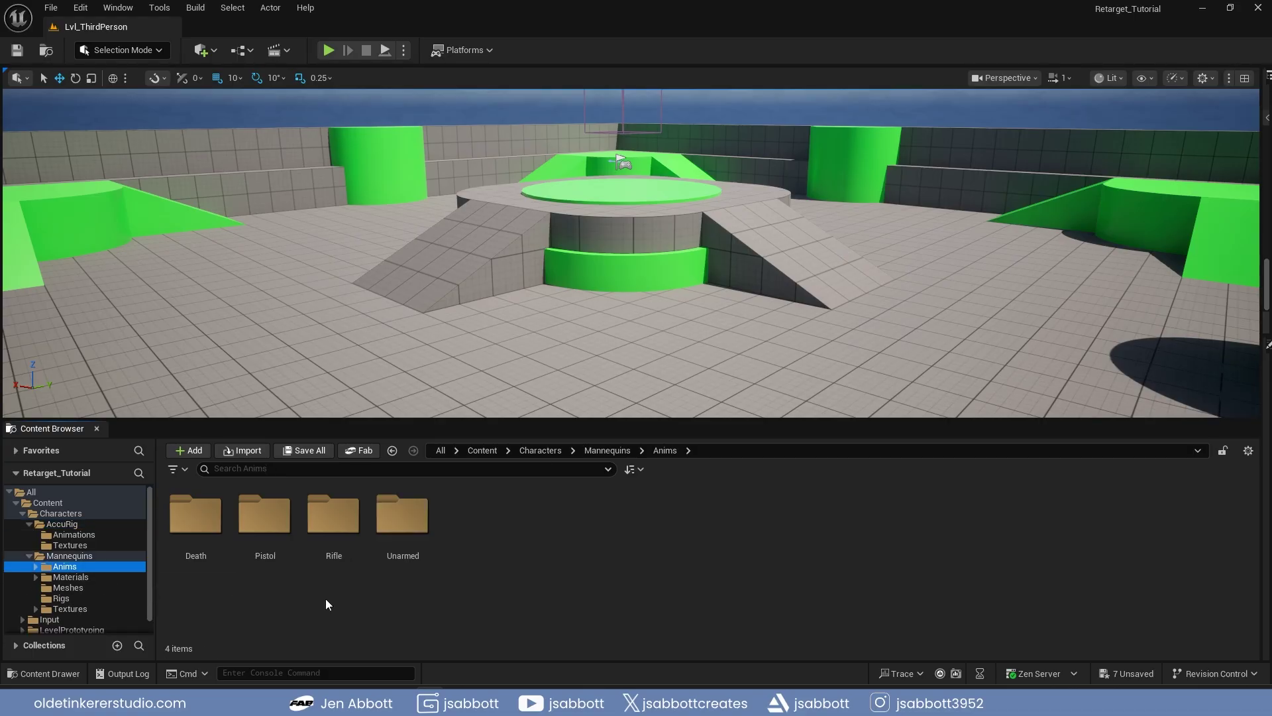
{"action": "double_click", "coordinate": [401, 521]}
{"action": "left_click", "coordinate": [538, 510]}
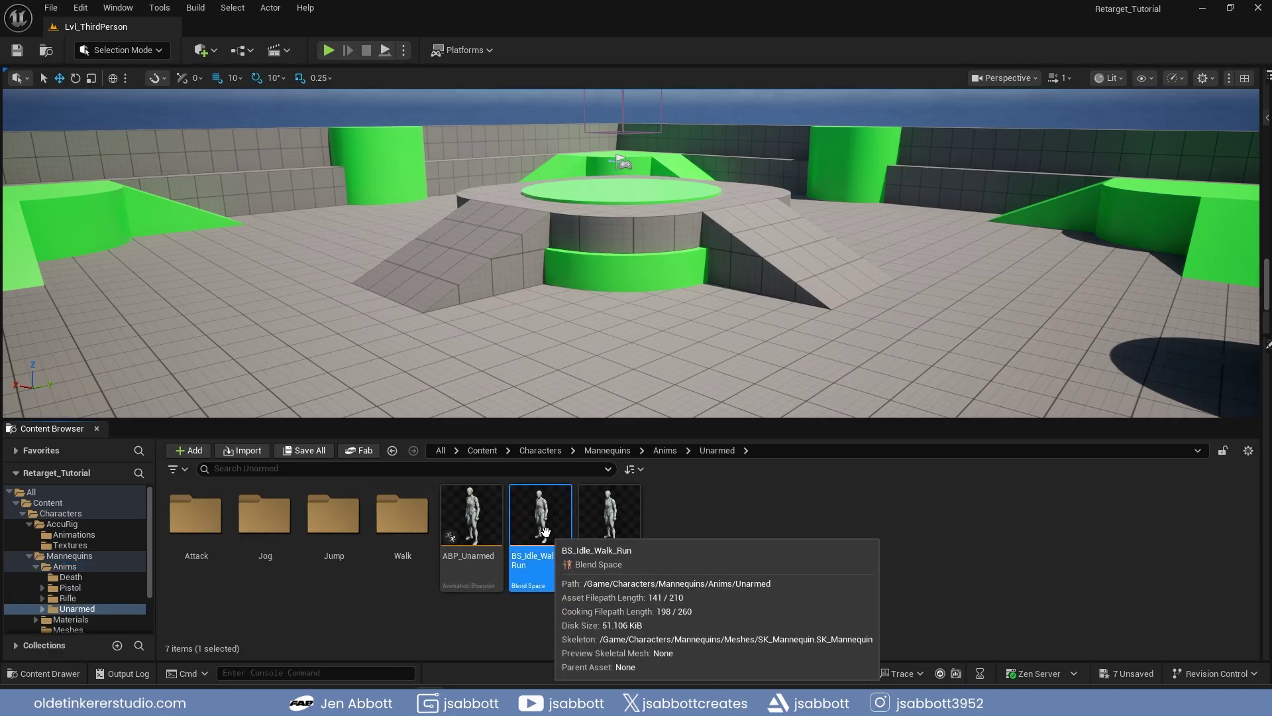
Retarget BS_Idle_Walk_Run to stylized-kid-character and select it for export.
{"action": "right_click", "coordinate": [545, 530]}
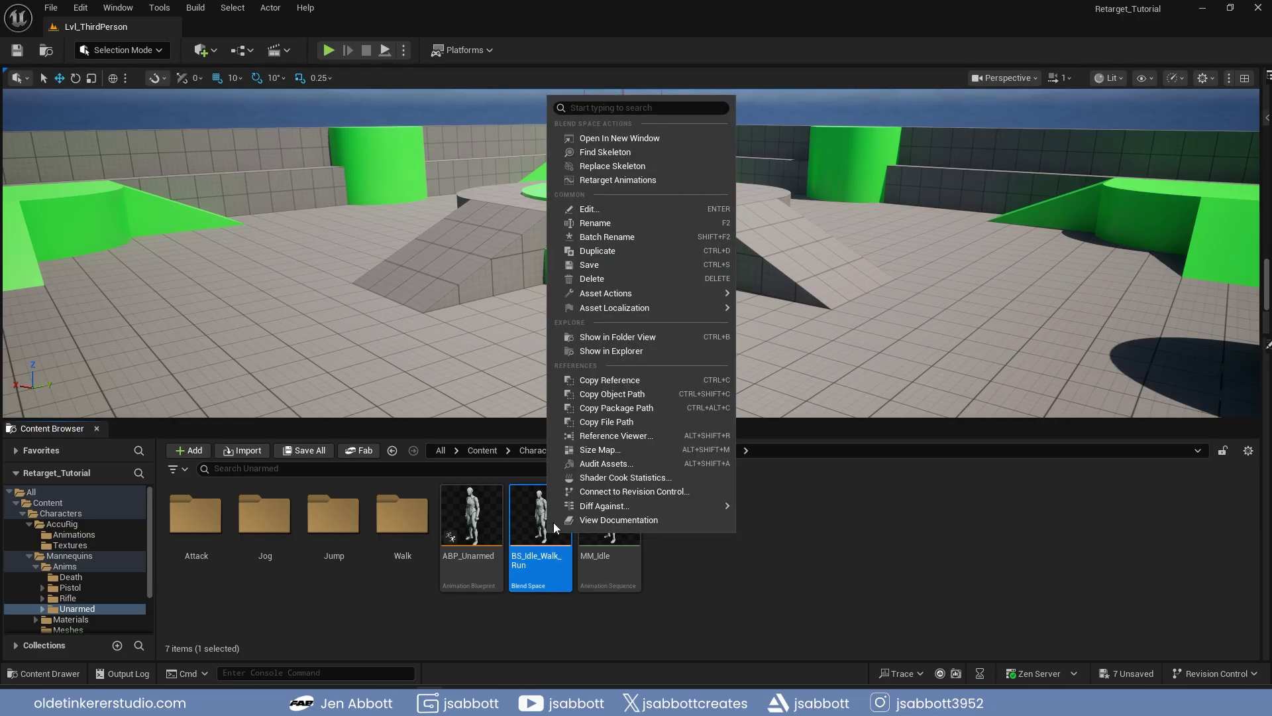
{"action": "left_click", "coordinate": [671, 181]}
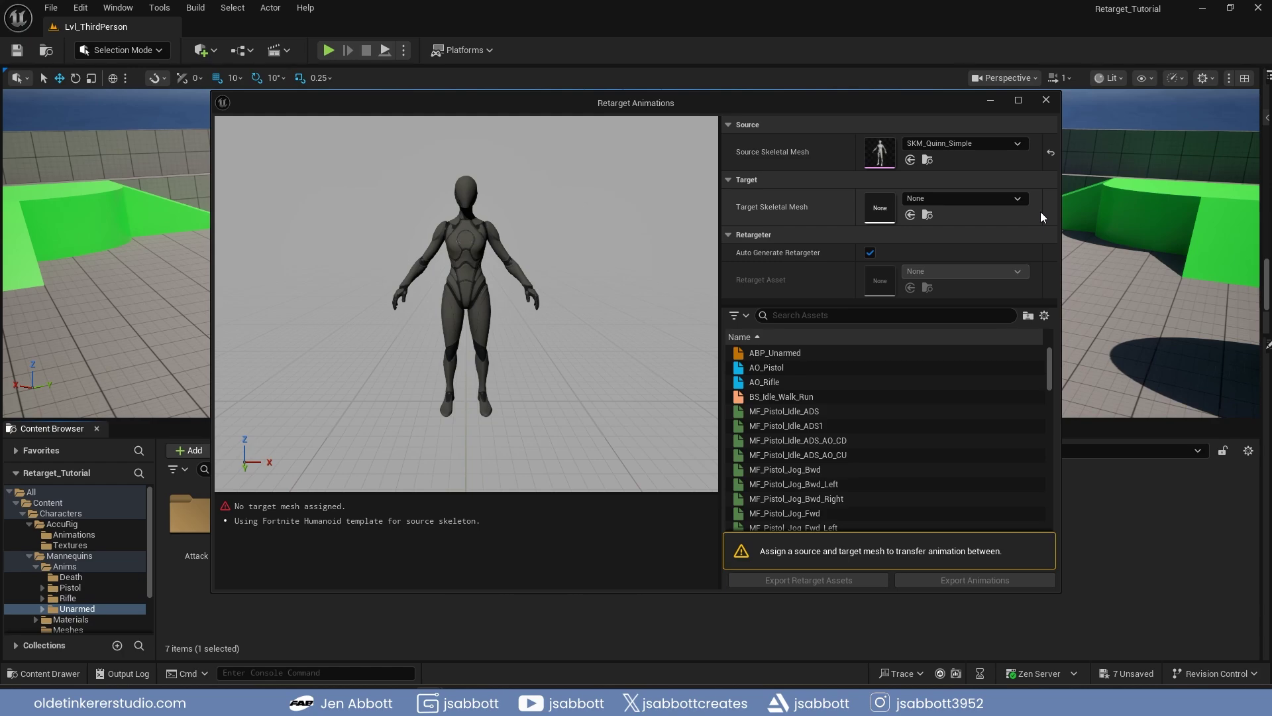
{"action": "left_click", "coordinate": [1016, 200]}
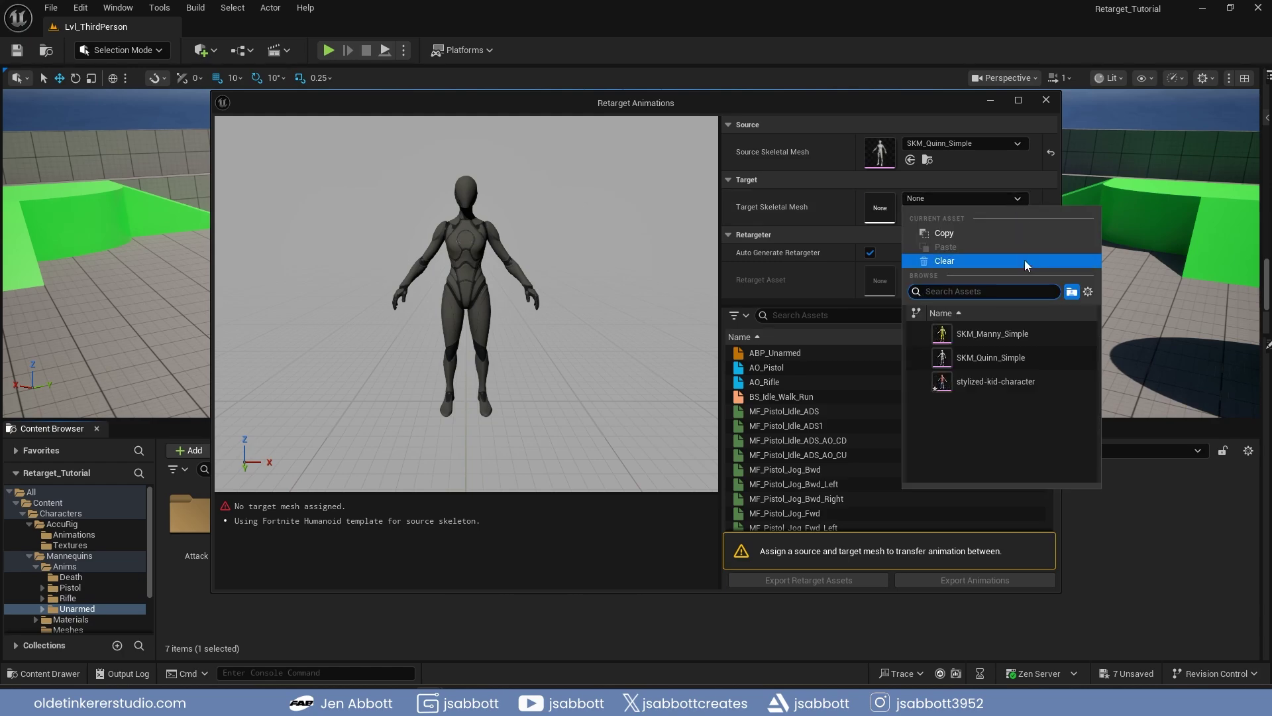
{"action": "left_click", "coordinate": [1007, 381]}
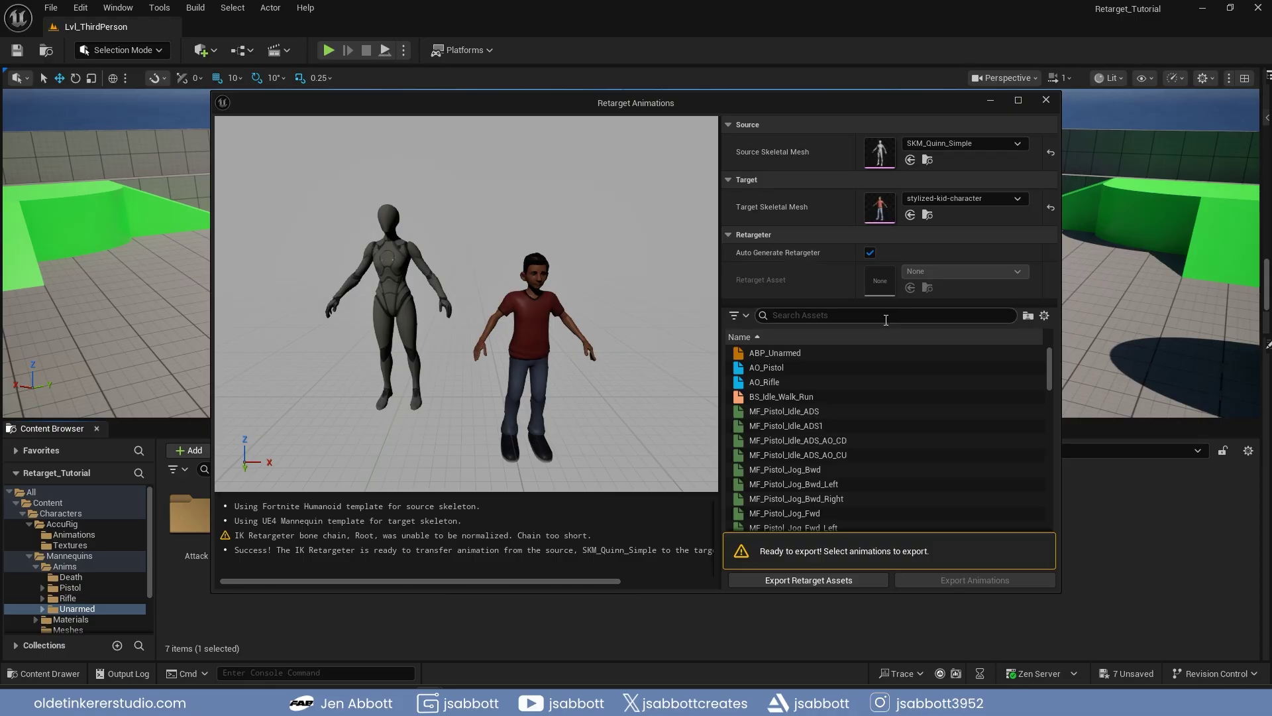
{"action": "left_click_drag", "start_coordinate": [702, 98], "coordinate": [693, 99]}
{"action": "type", "text": "BS_Id"}
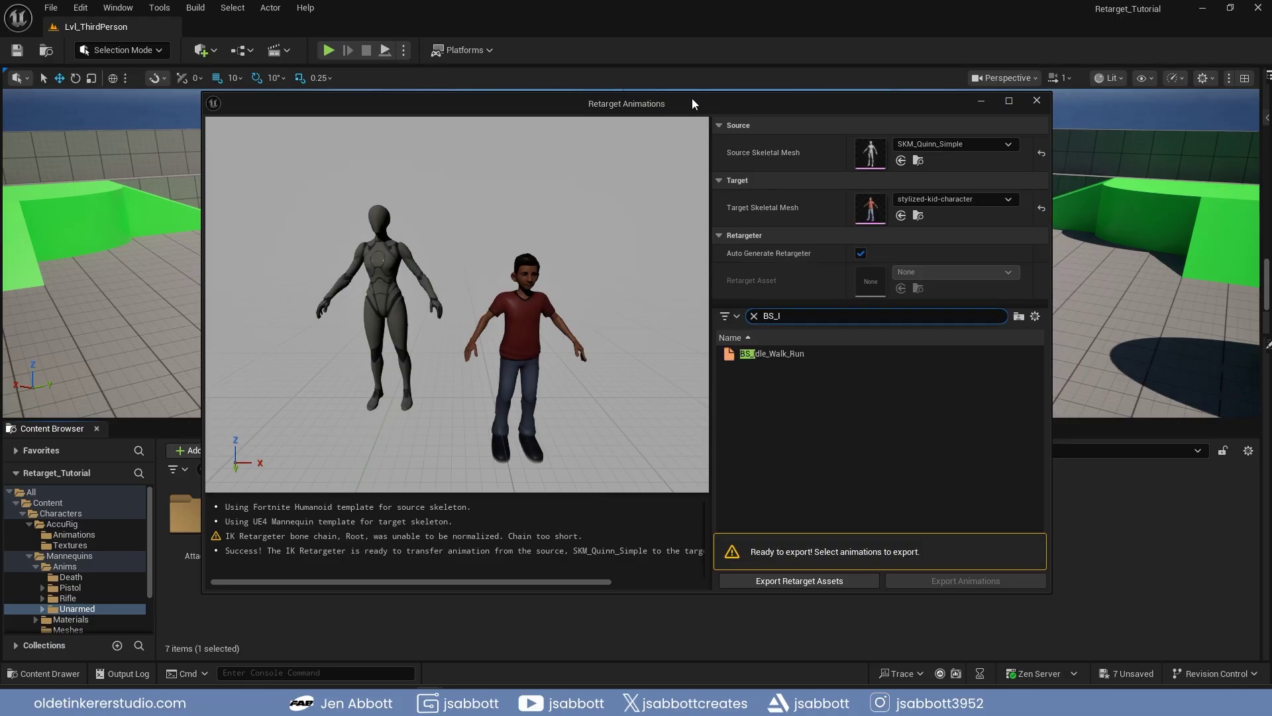
{"action": "left_click", "coordinate": [785, 355]}
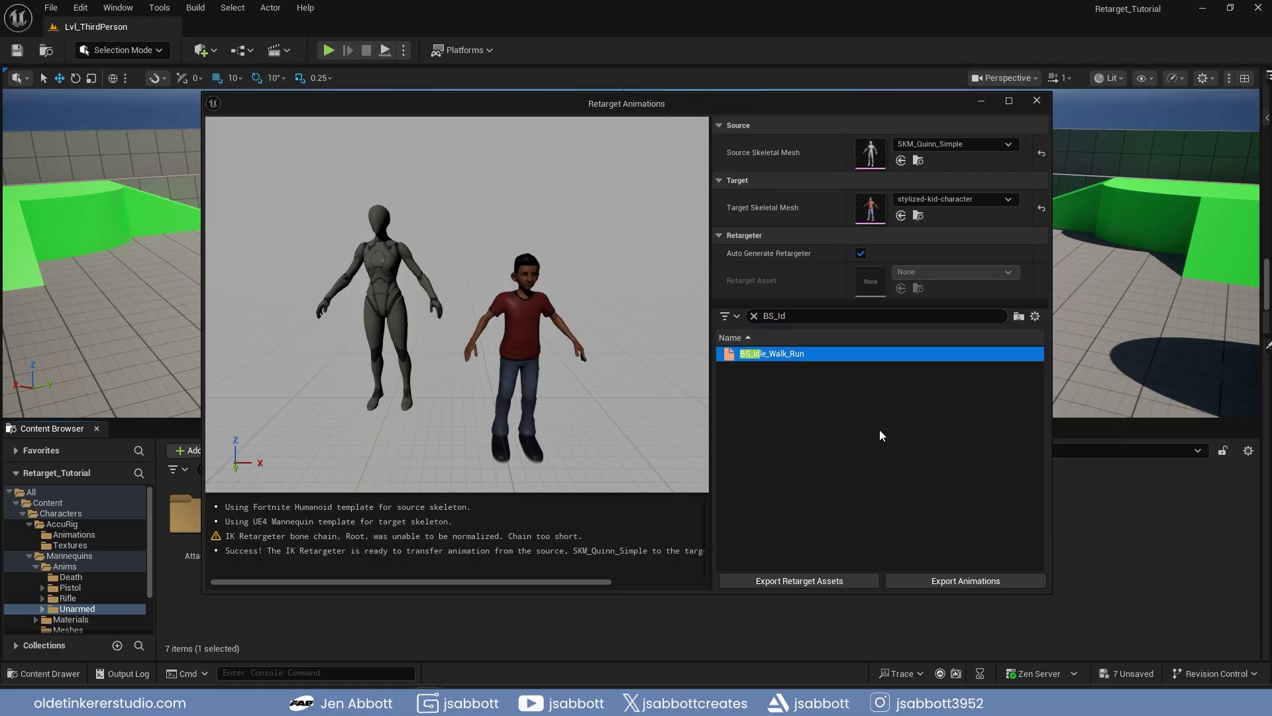
Export the retargeted animations into the AccuRig/Animations folder.
{"action": "left_click", "coordinate": [970, 582]}
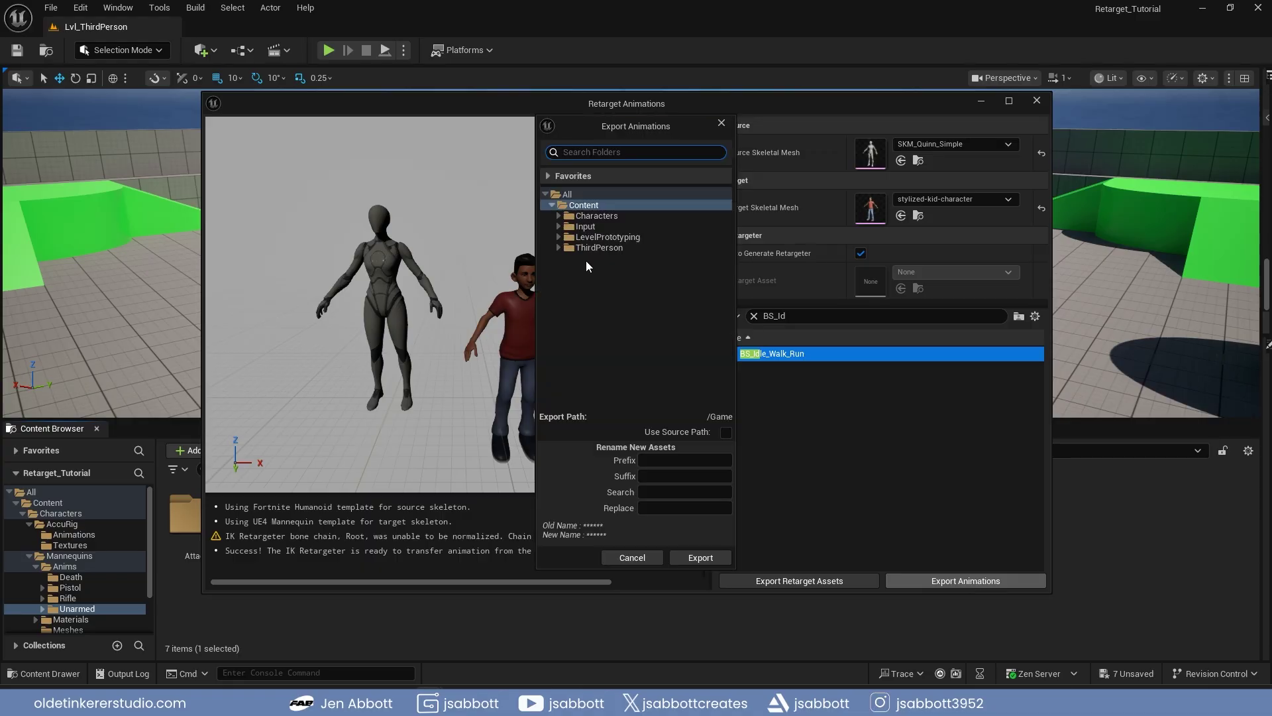
{"action": "left_click", "coordinate": [558, 216]}
{"action": "left_click", "coordinate": [566, 226]}
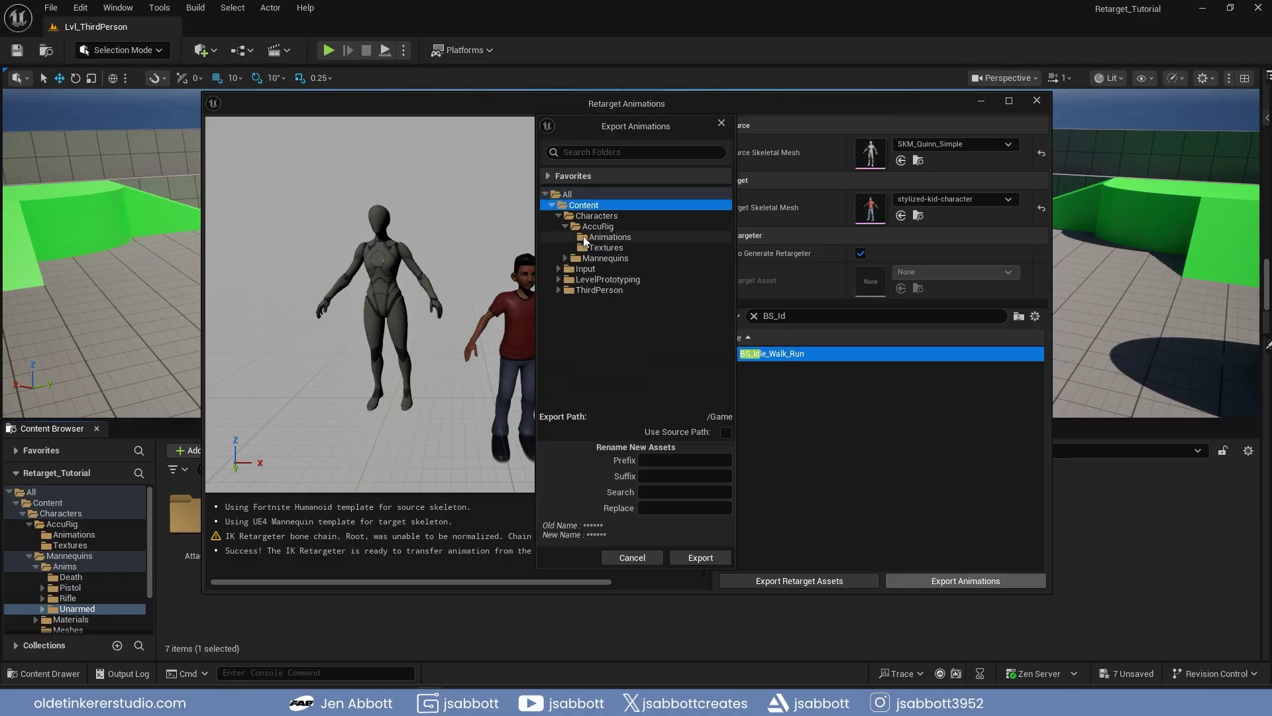
{"action": "left_click", "coordinate": [591, 237]}
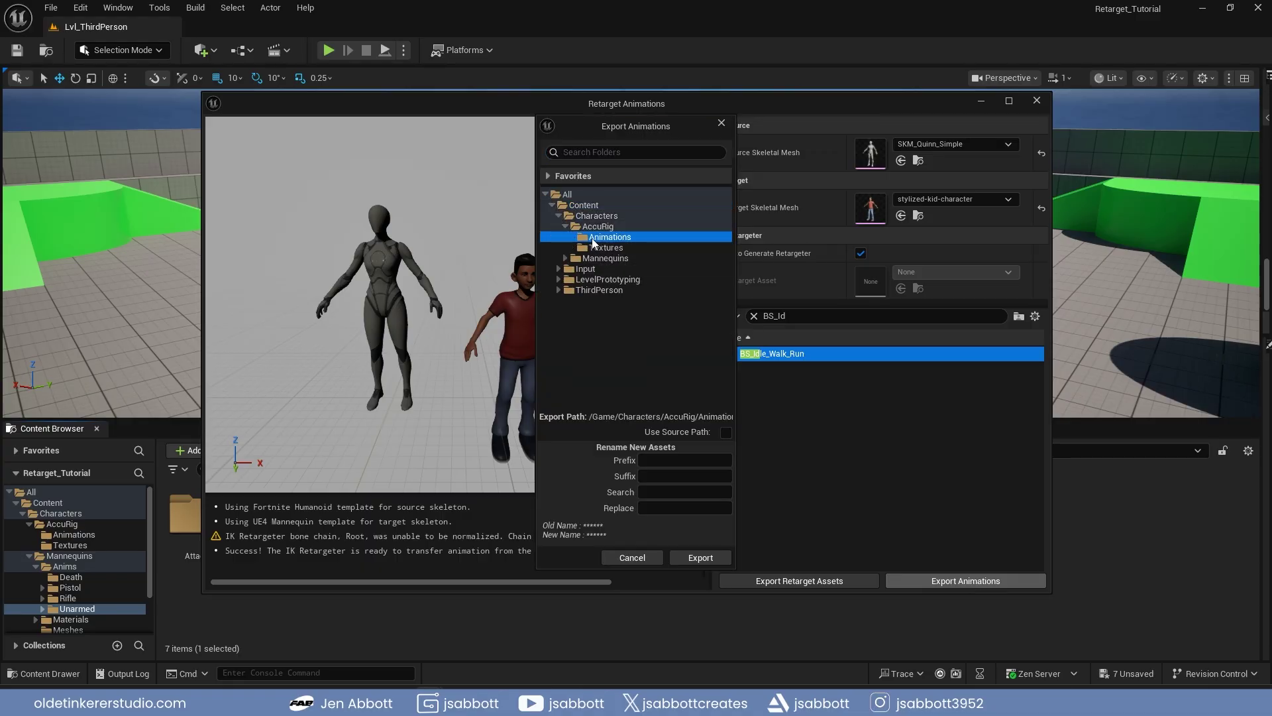
{"action": "left_click", "coordinate": [689, 558]}
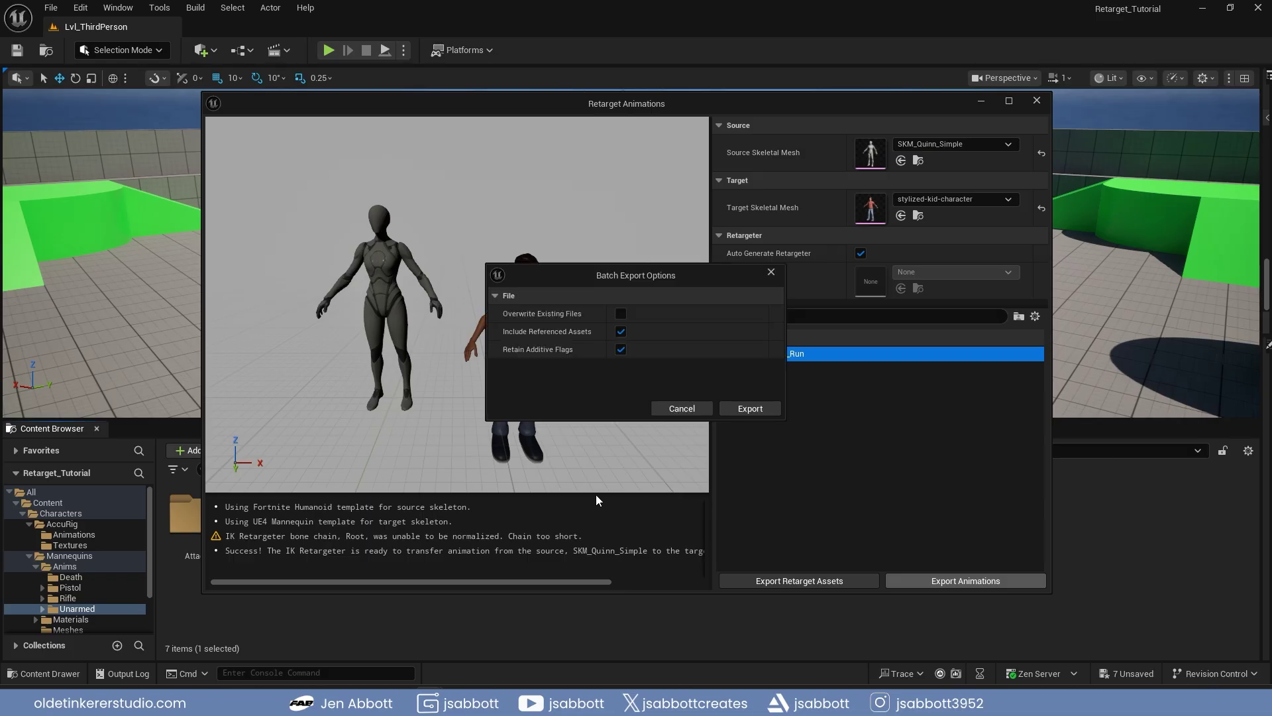
{"action": "left_click", "coordinate": [745, 408]}
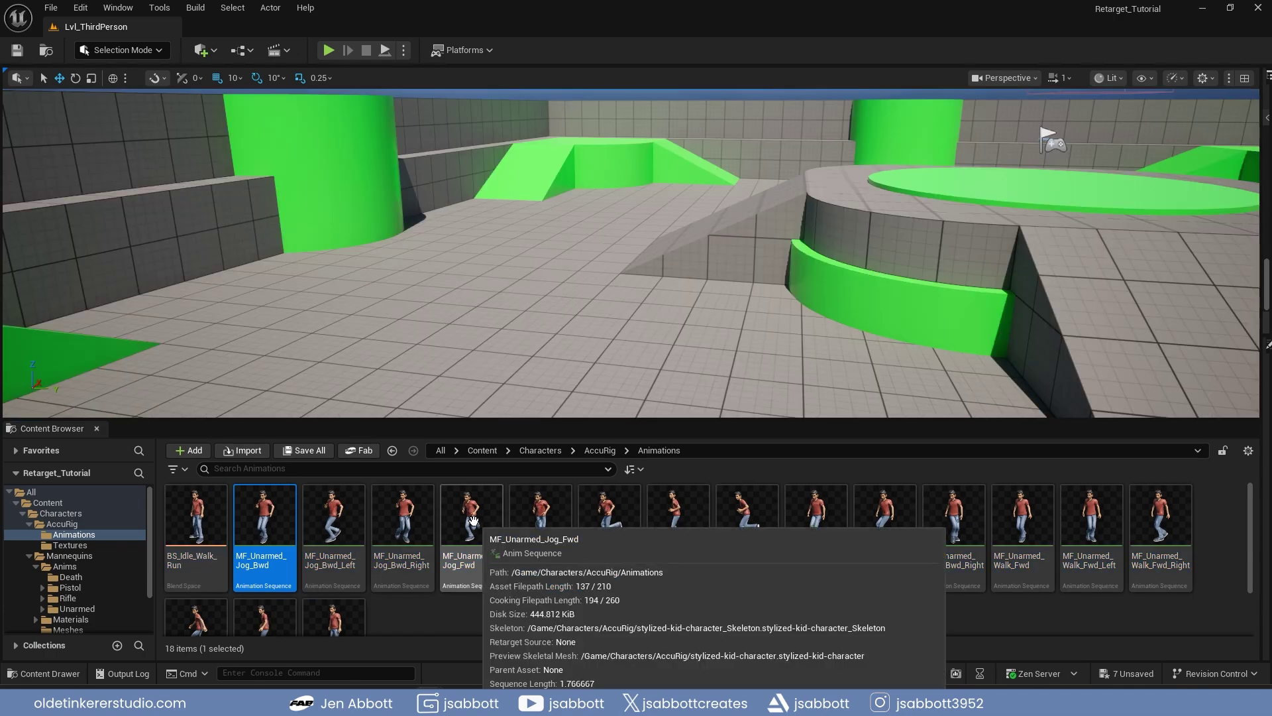
Place a kid character with MF_Unarmed_Jog_Fwd in the level and play the game in-editor.
{"action": "left_click_drag", "start_coordinate": [476, 523], "coordinate": [592, 174]}
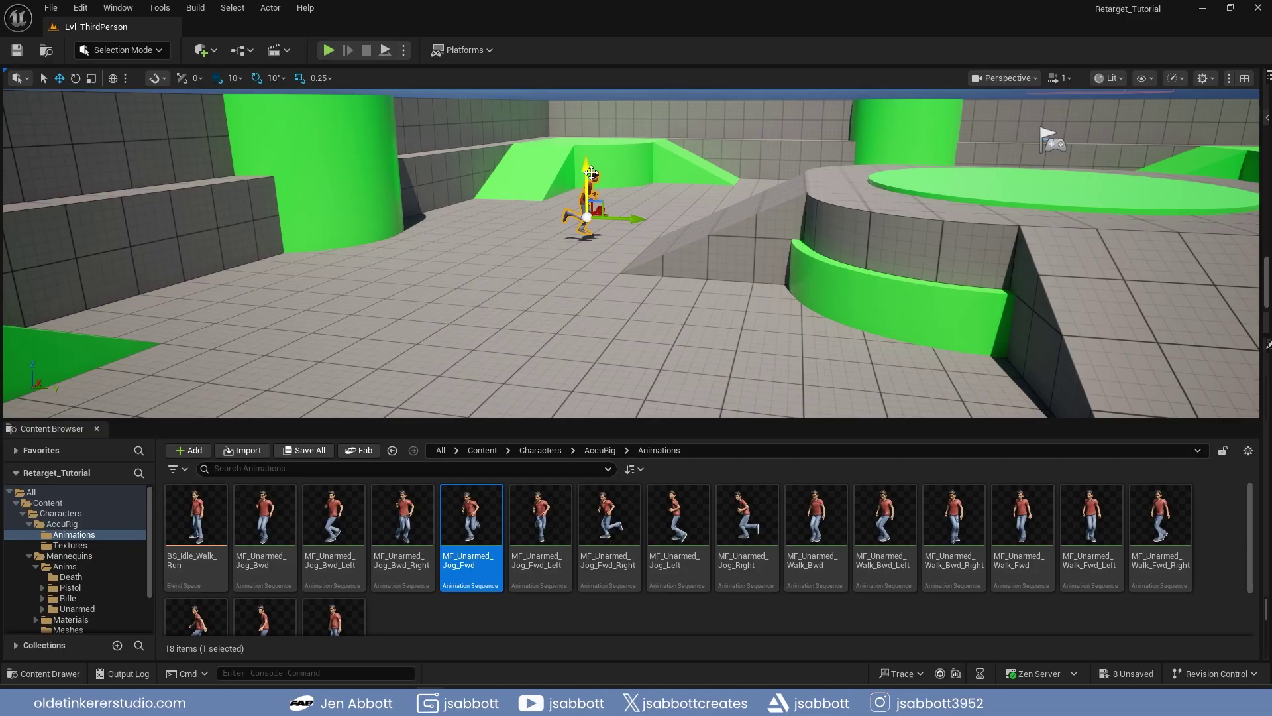
{"action": "left_click", "coordinate": [329, 49]}
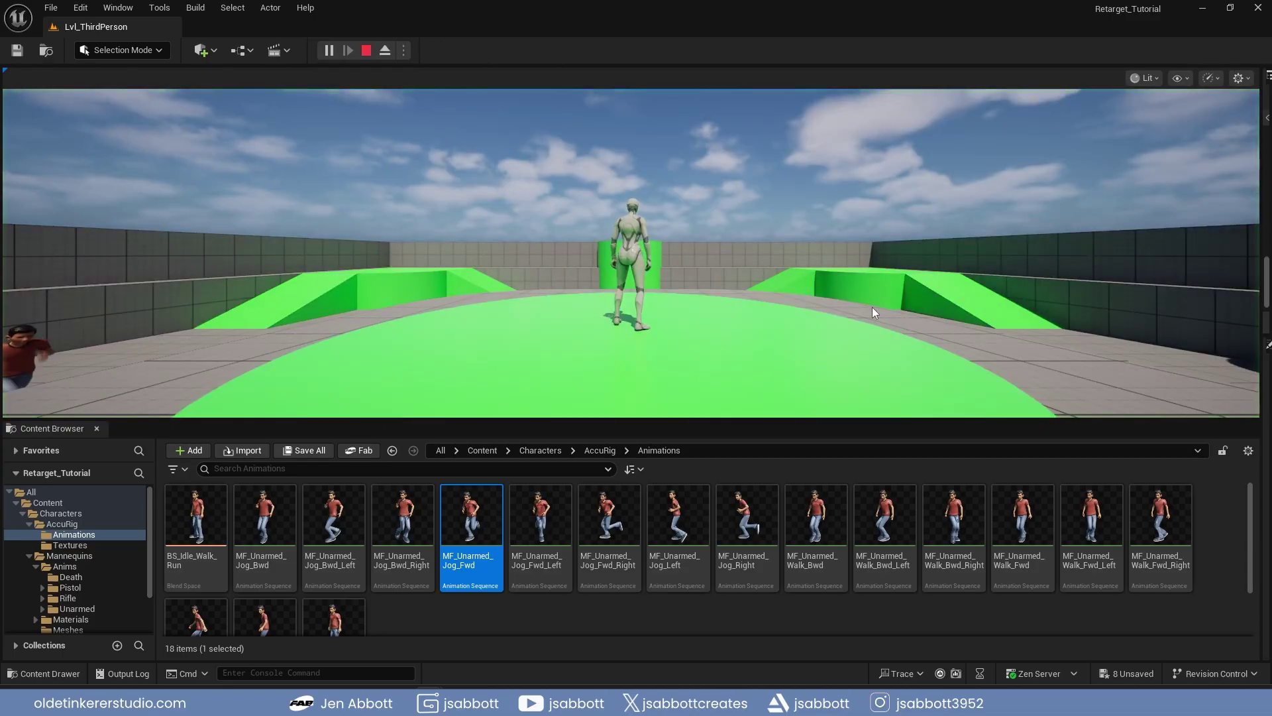
{"action": "left_click", "coordinate": [699, 364]}
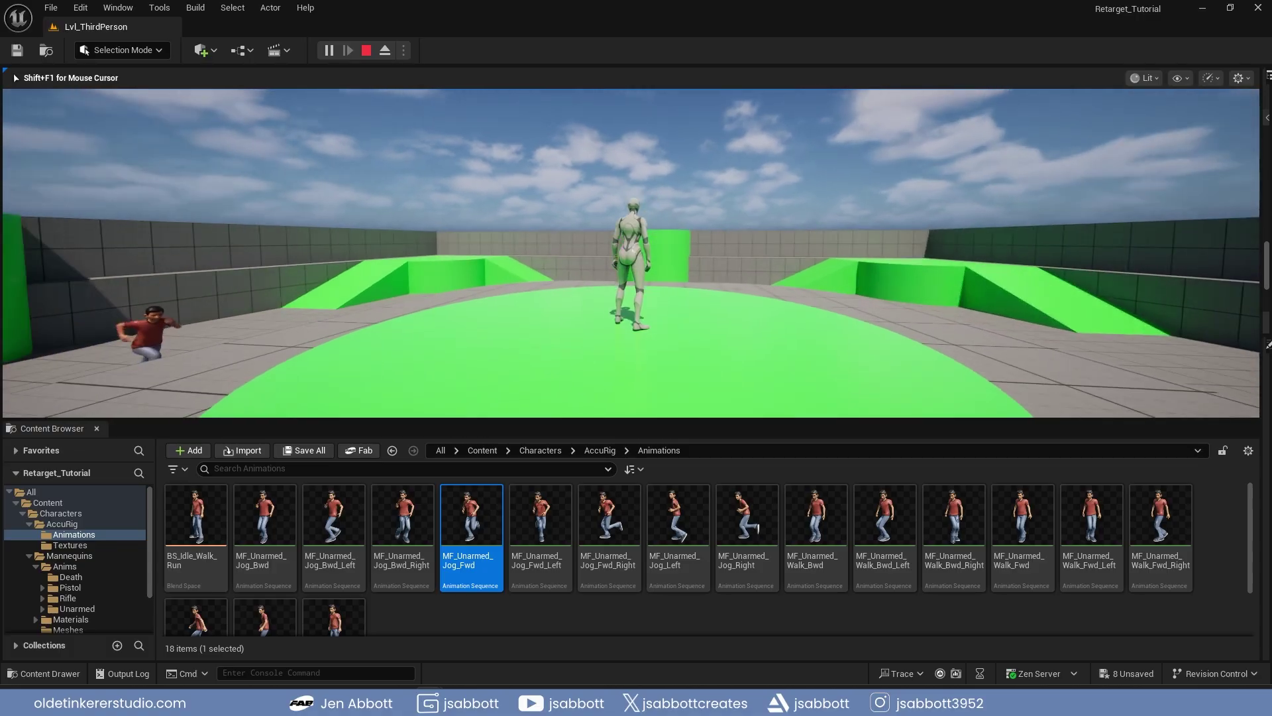